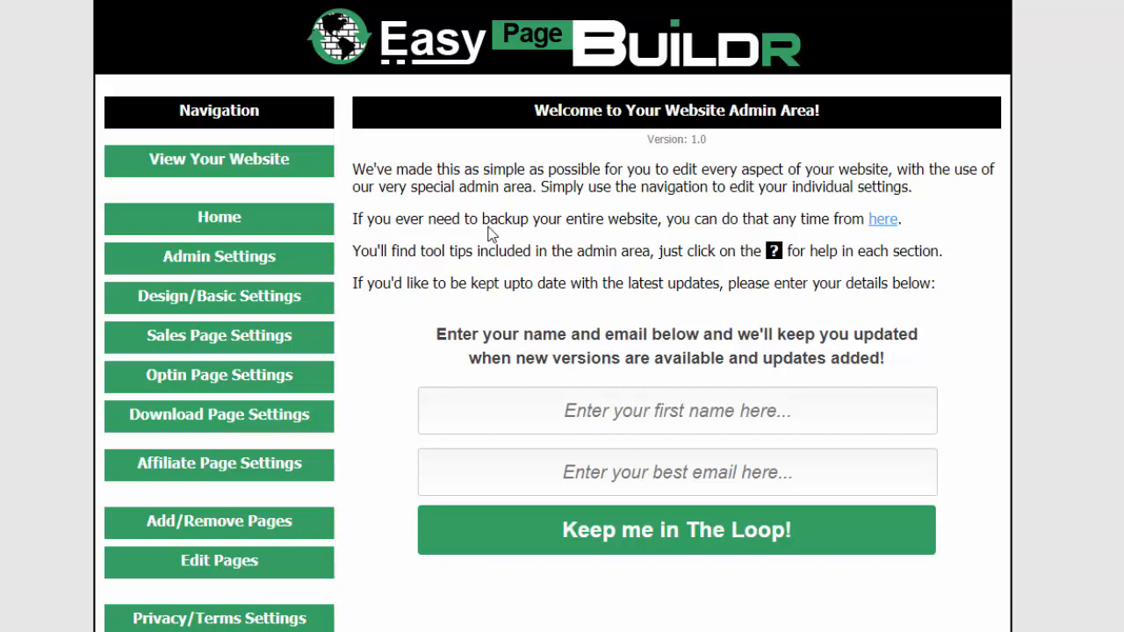
# Open the Admin Settings, then review the Design/Basic Settings from the custom header and page width units down to the footer and ClickBank ID
pyautogui.click(252, 260)
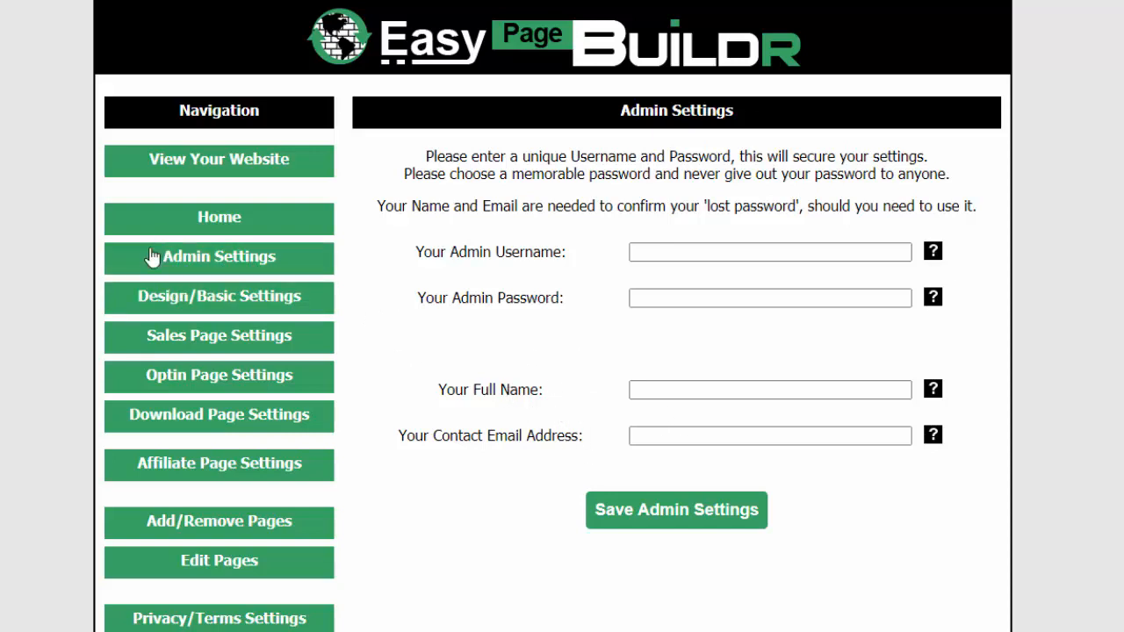
pyautogui.click(219, 300)
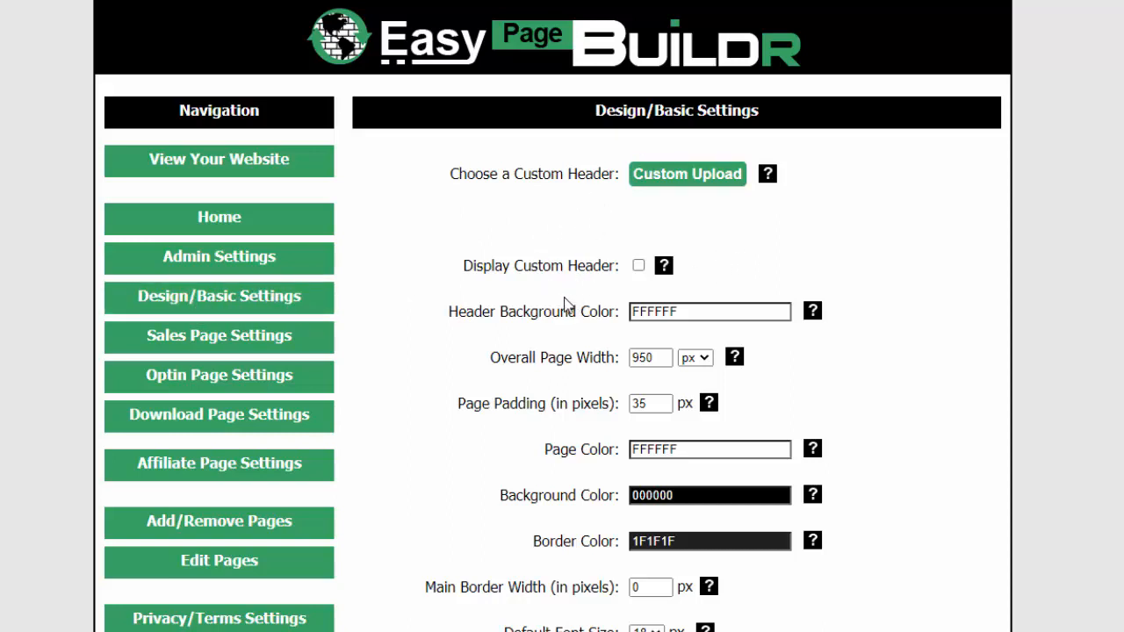
pyautogui.scroll(-2, 549, 338)
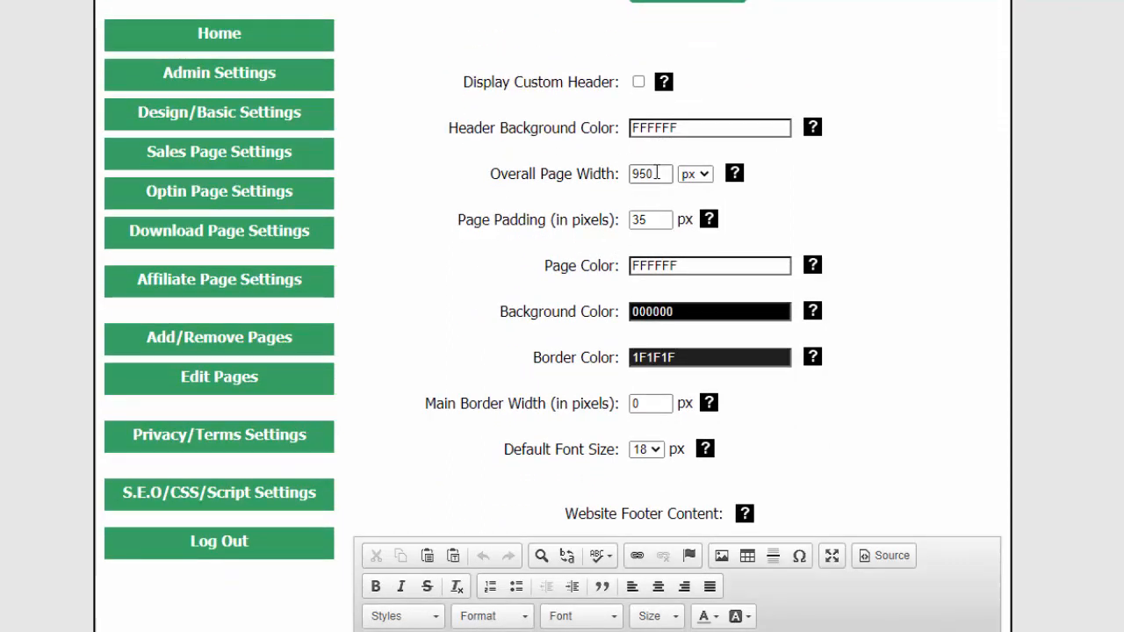
pyautogui.click(704, 175)
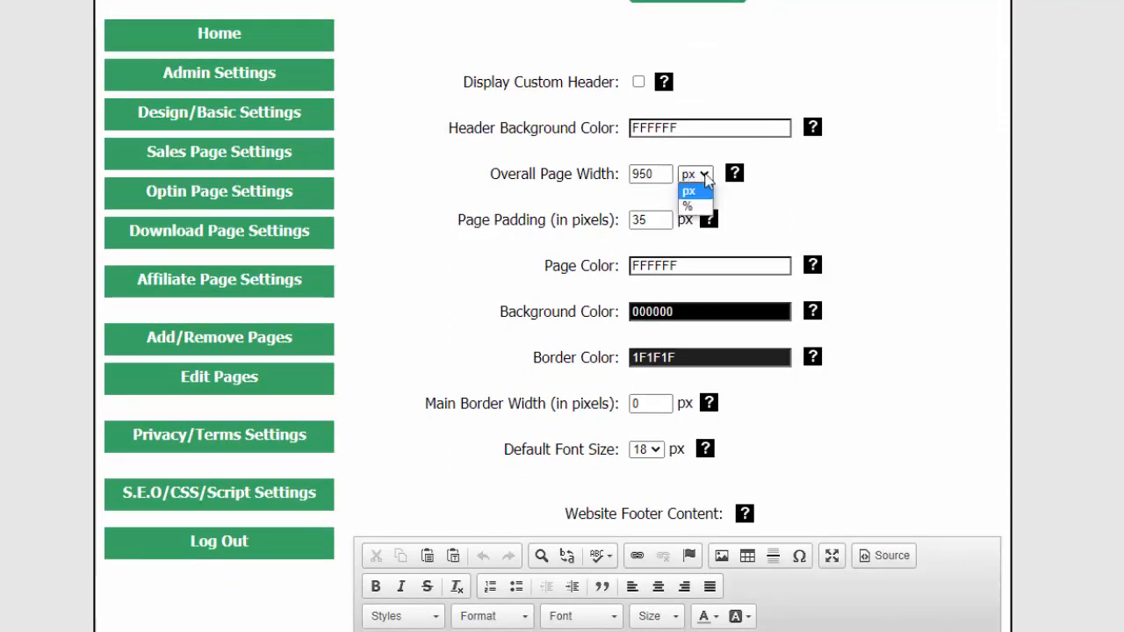
pyautogui.click(690, 190)
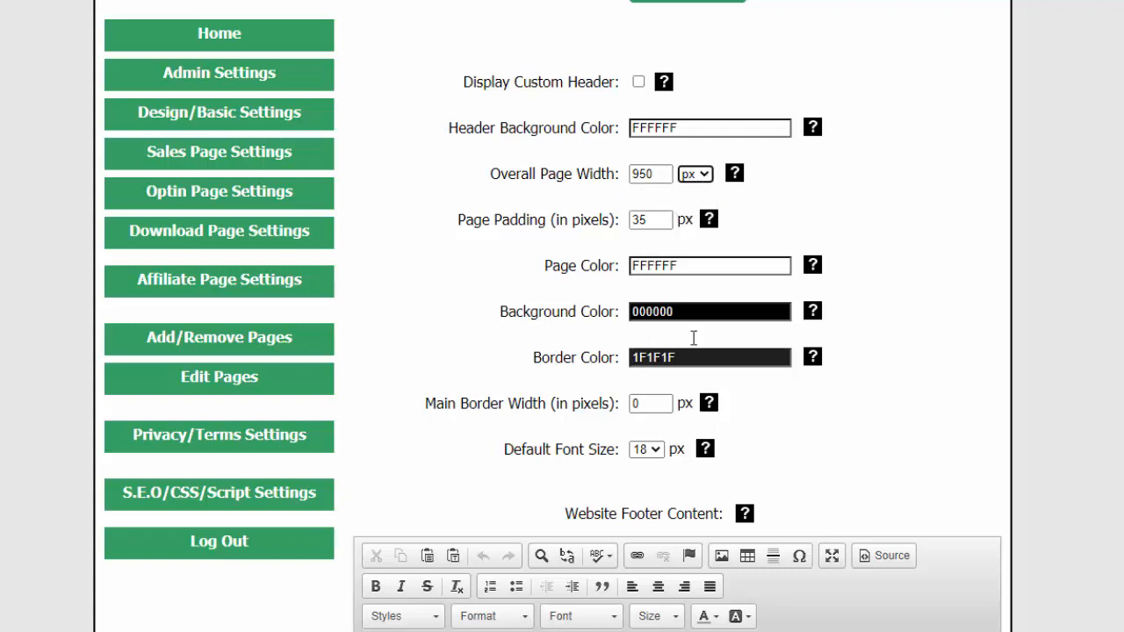
pyautogui.scroll(-2, 790, 439)
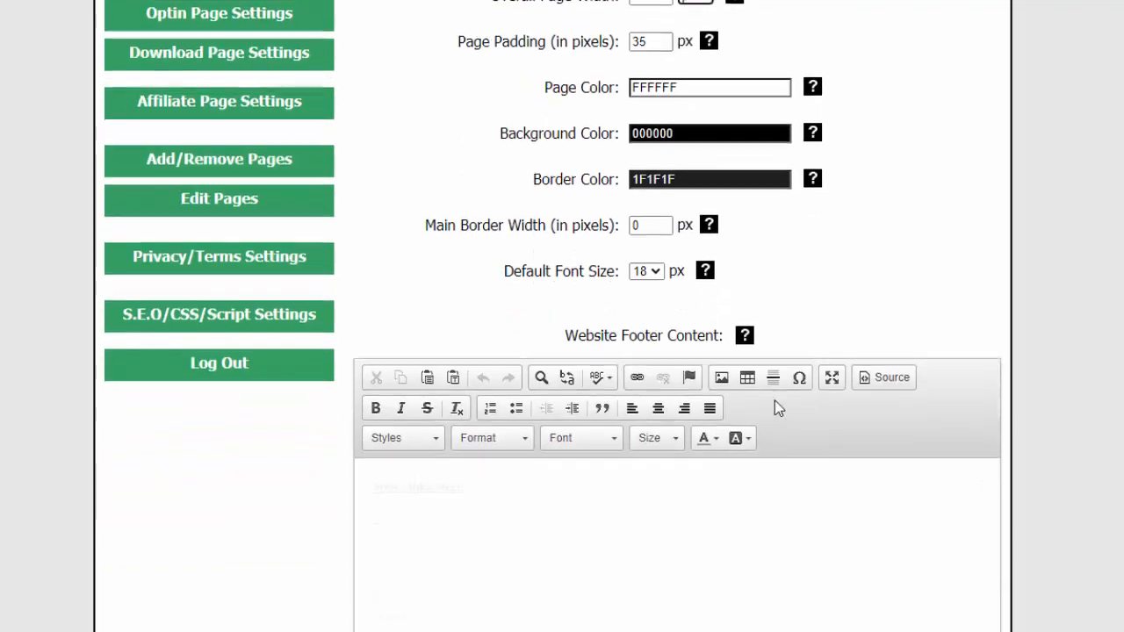
pyautogui.scroll(-1, 615, 439)
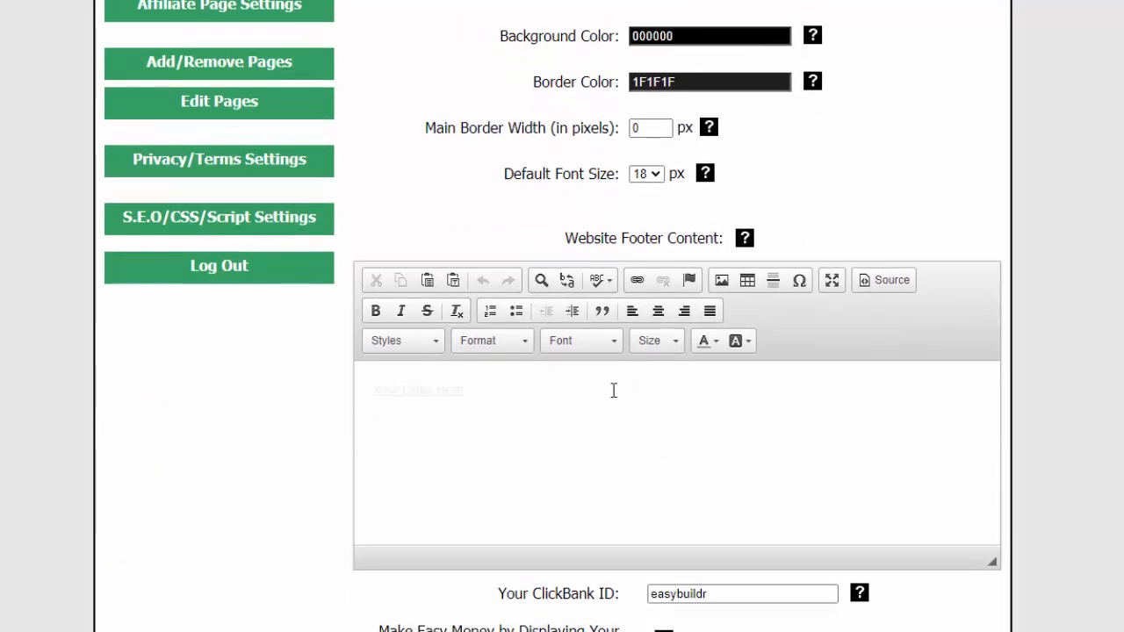
pyautogui.scroll(-2, 614, 390)
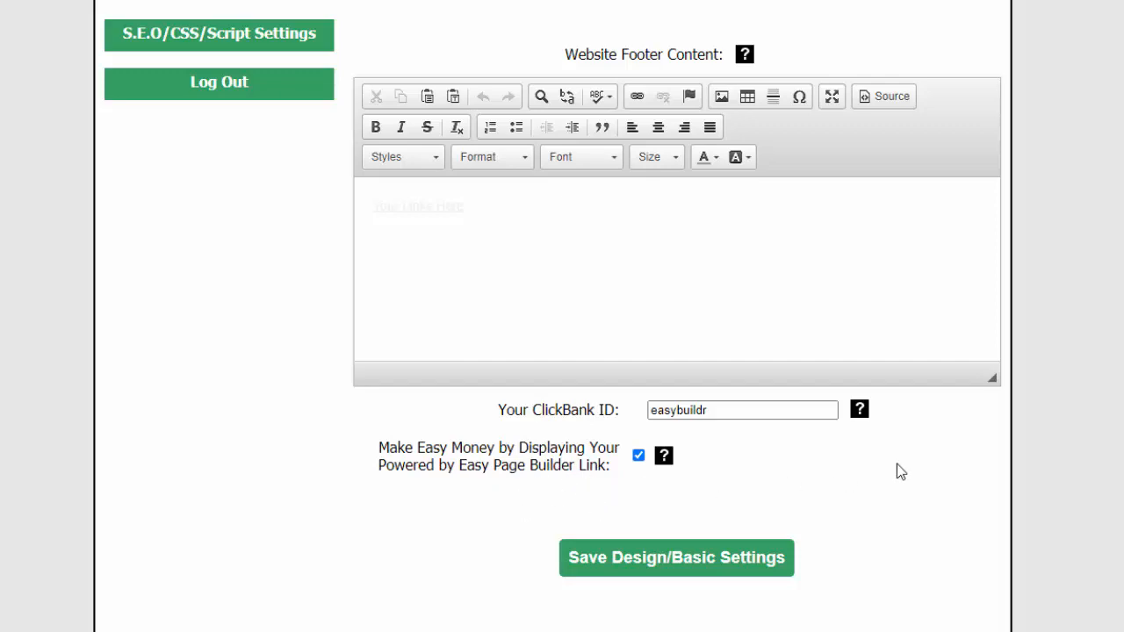
pyautogui.scroll(7, 1004, 454)
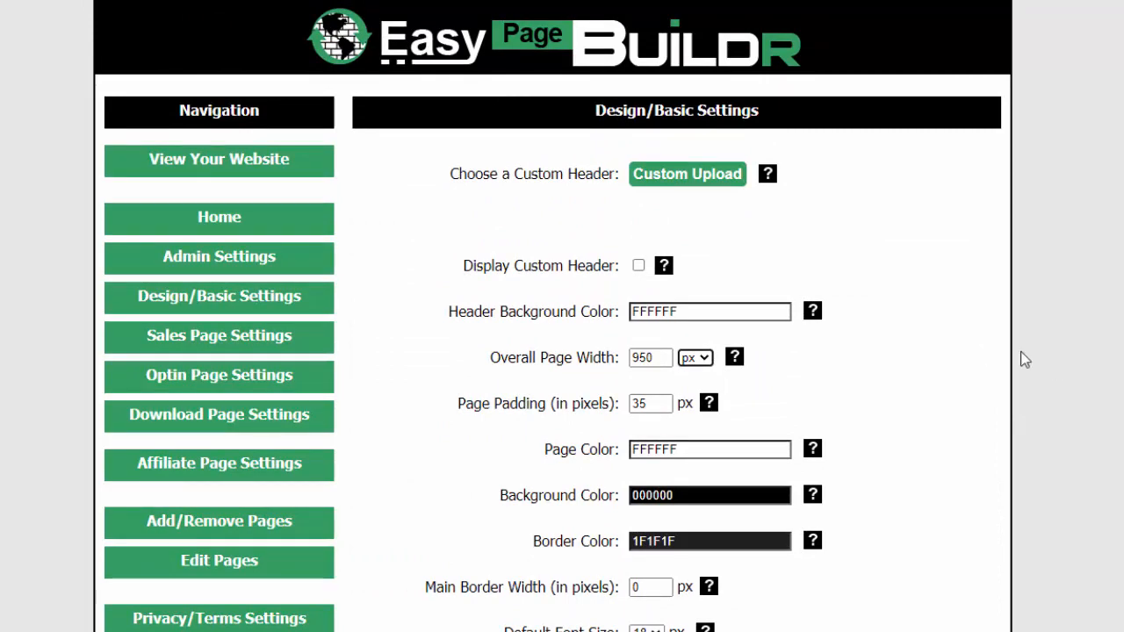
# View the live website and look through the sales page from the headline to the order box
pyautogui.click(262, 167)
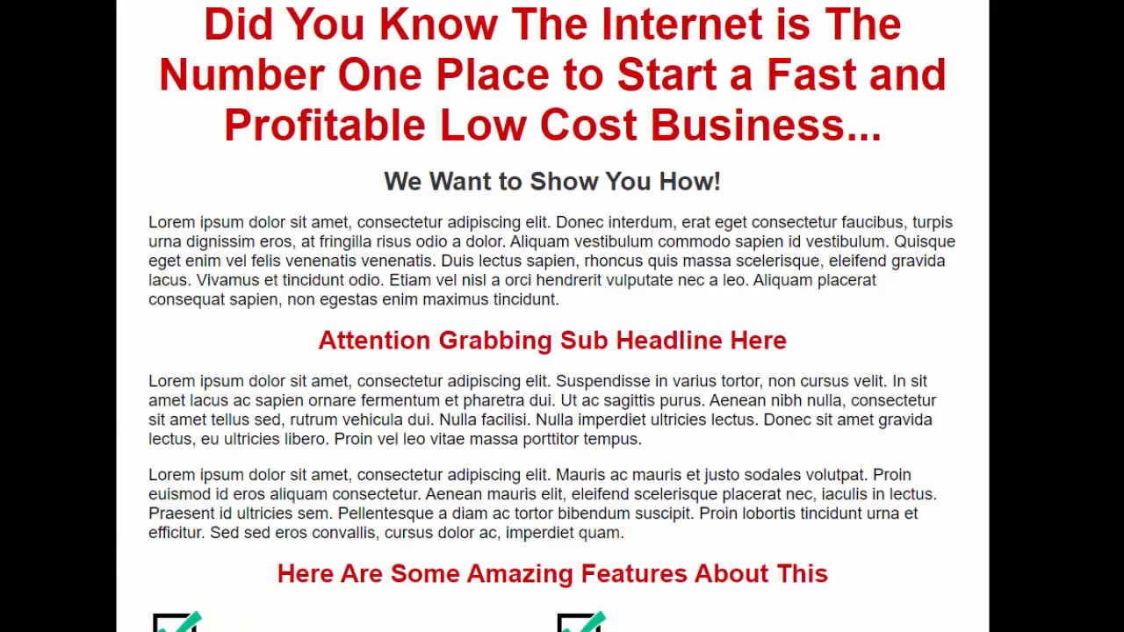
pyautogui.scroll(-8, 562, 351)
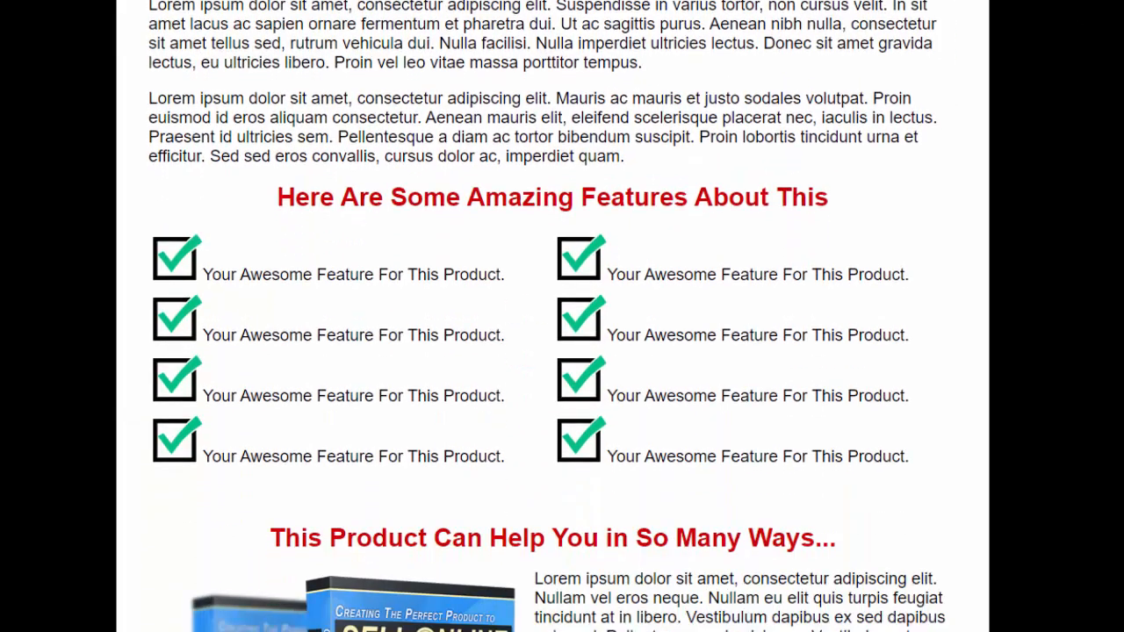
pyautogui.scroll(-10, 562, 351)
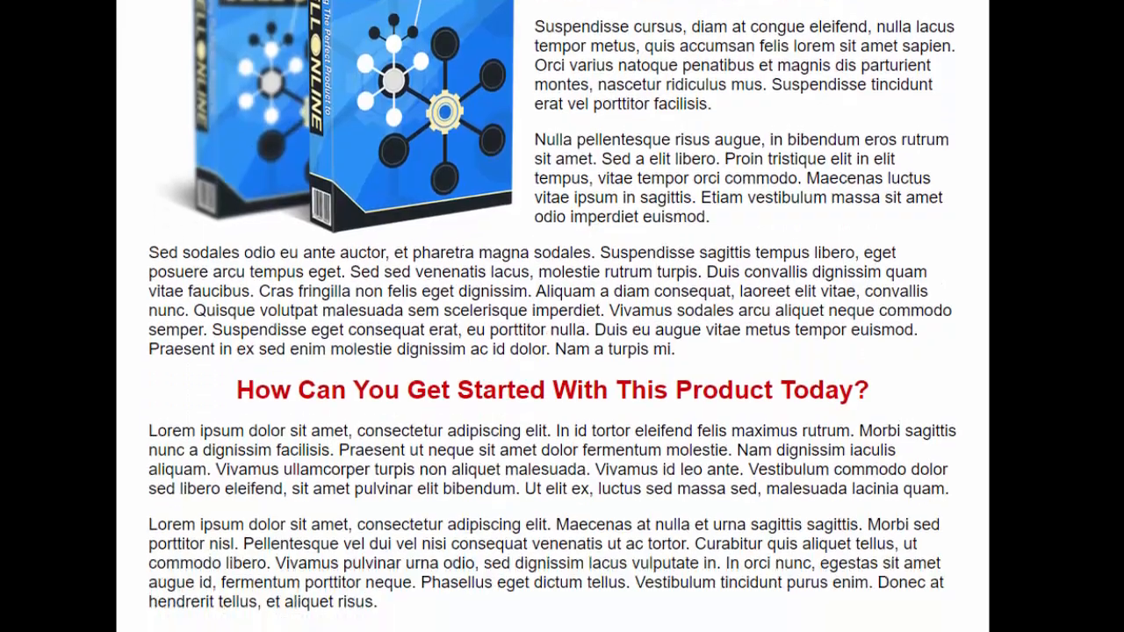
pyautogui.scroll(-4, 562, 351)
pyautogui.scroll(14, 562, 351)
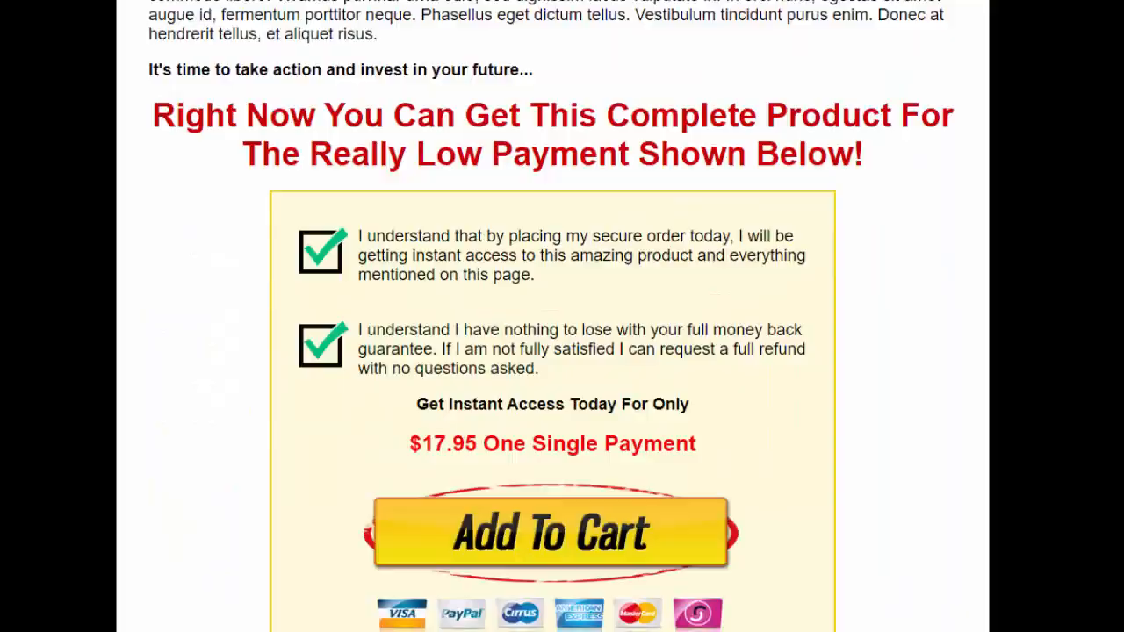
pyautogui.scroll(10, 562, 351)
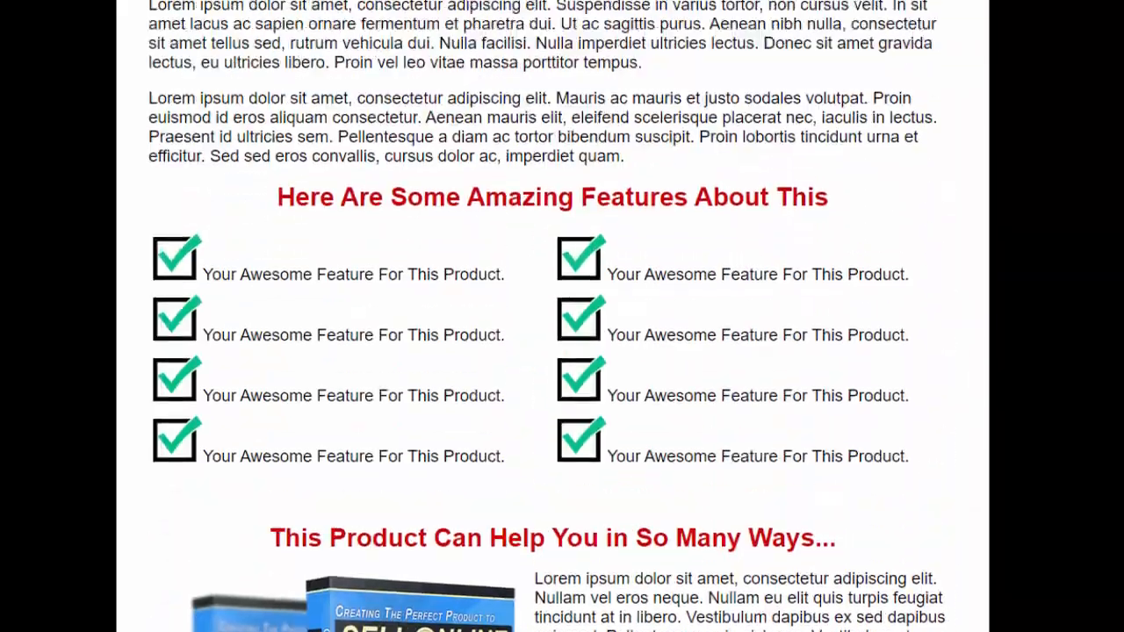
pyautogui.scroll(1, 562, 352)
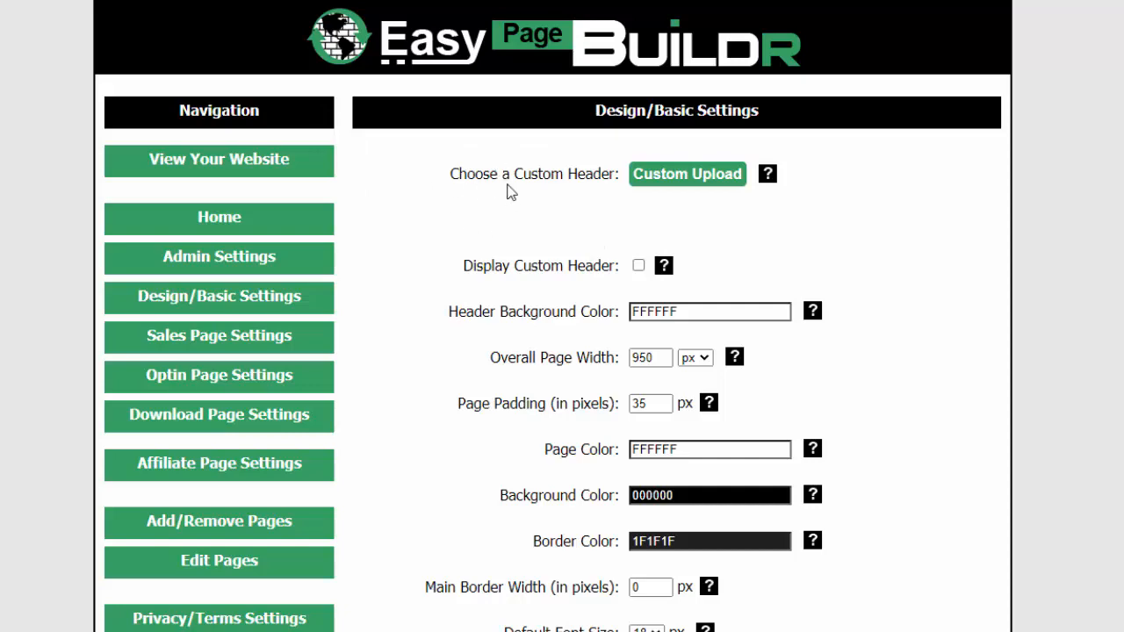
# Upload Easy-Page-Buildr-Header as the custom header, enable its display, and save the design settings
pyautogui.click(683, 173)
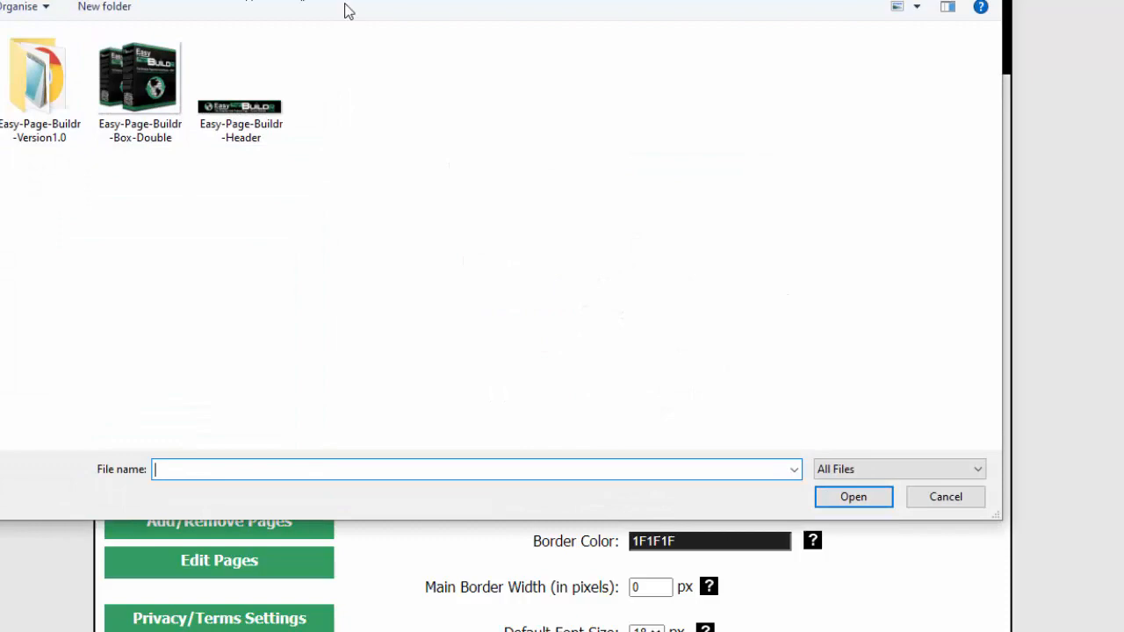
pyautogui.click(254, 123)
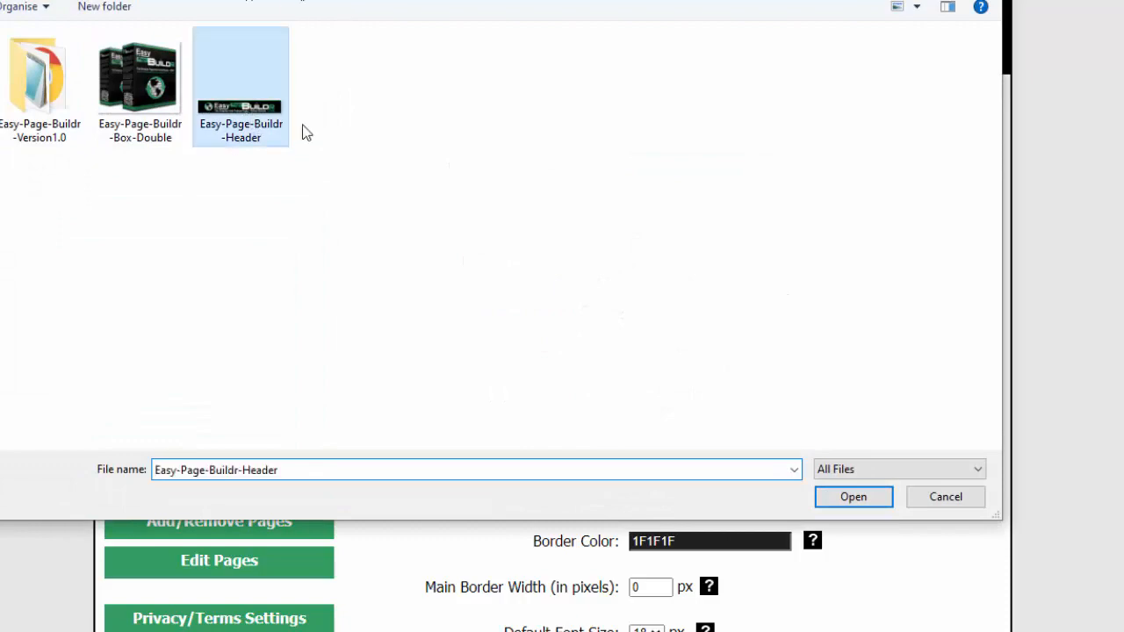
pyautogui.click(853, 497)
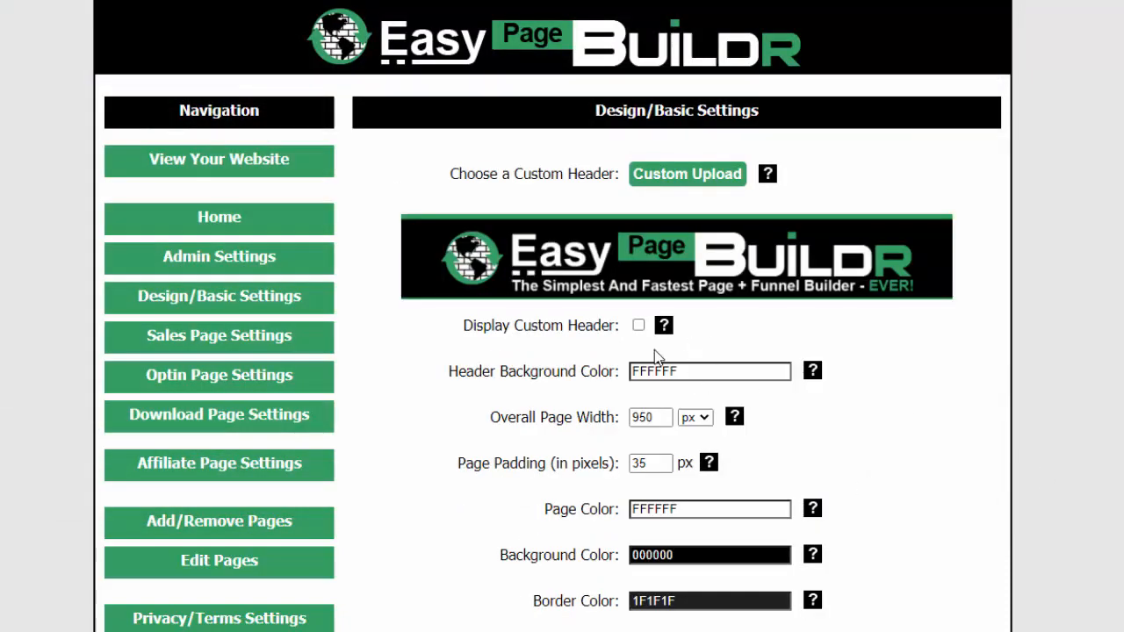
pyautogui.click(639, 326)
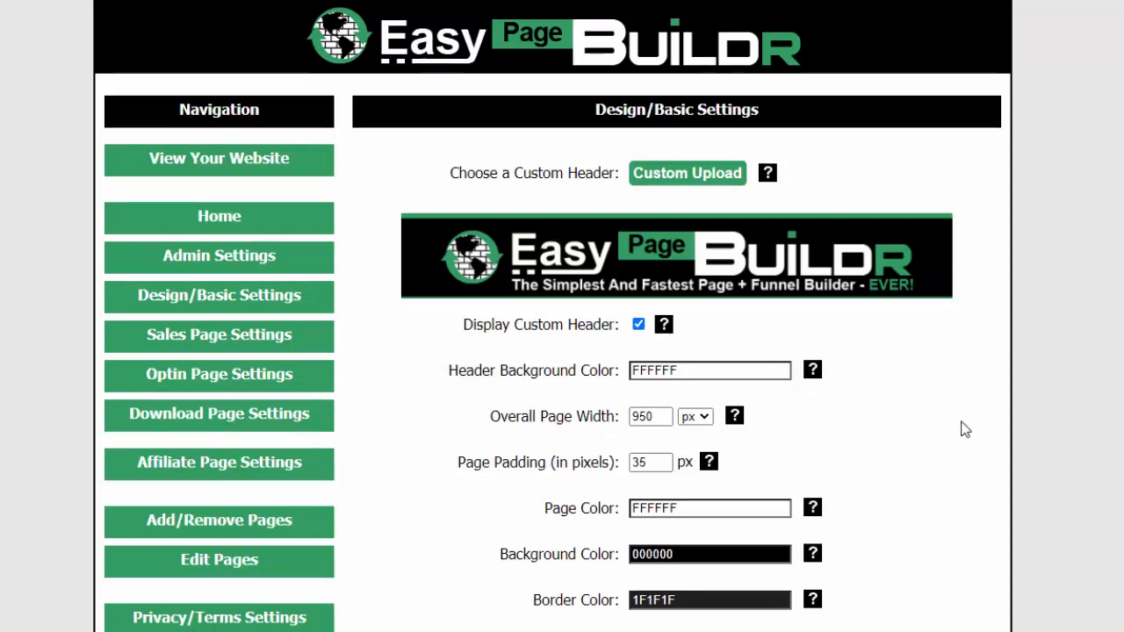
pyautogui.scroll(-15, 963, 429)
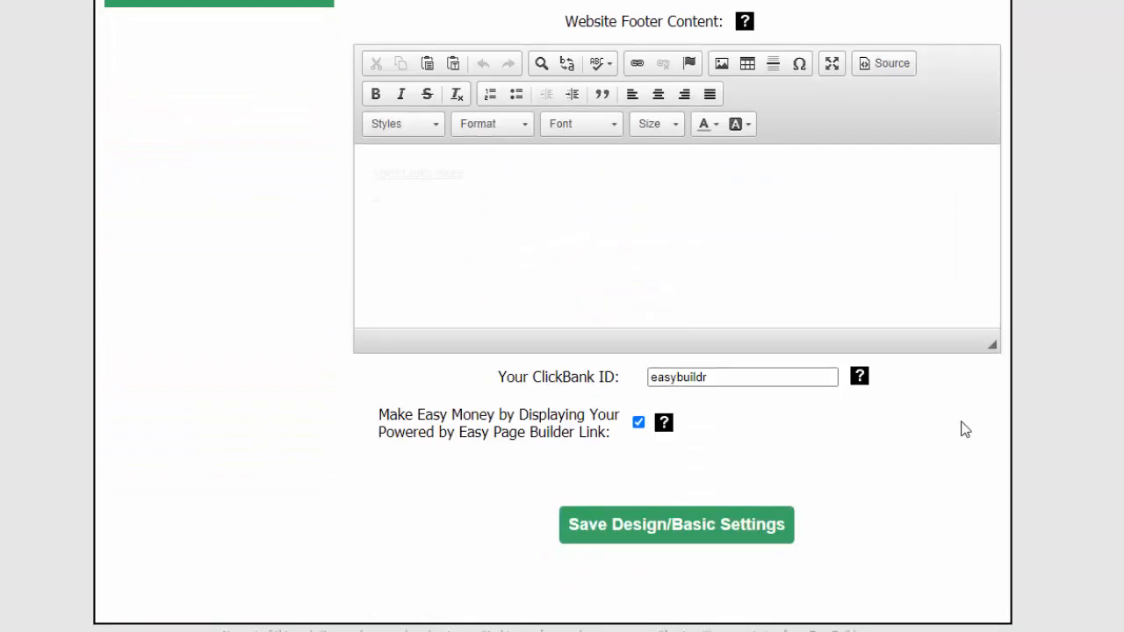
pyautogui.click(650, 525)
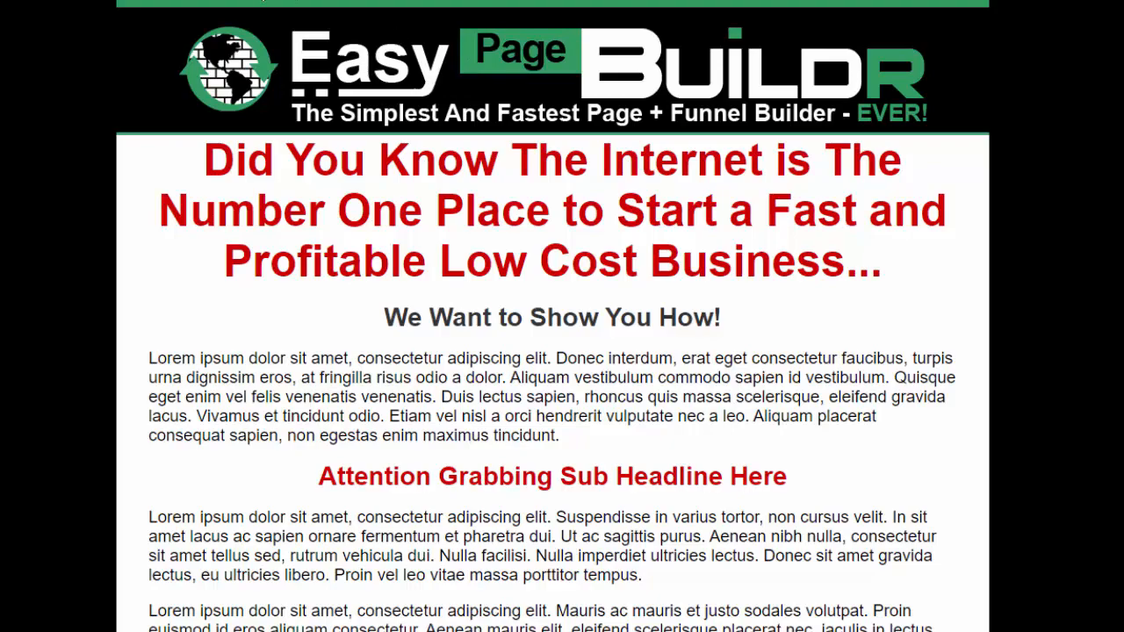
pyautogui.click(70, 1)
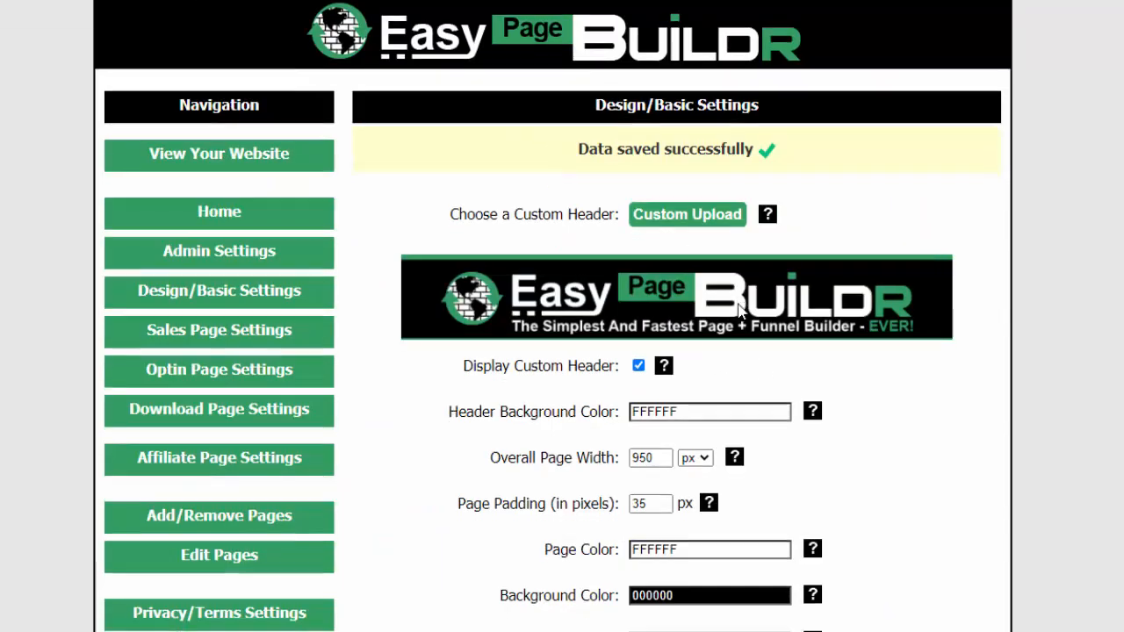
# Change the website's background color to the blue 3042FF and save the design settings
pyautogui.scroll(-2, 675, 196)
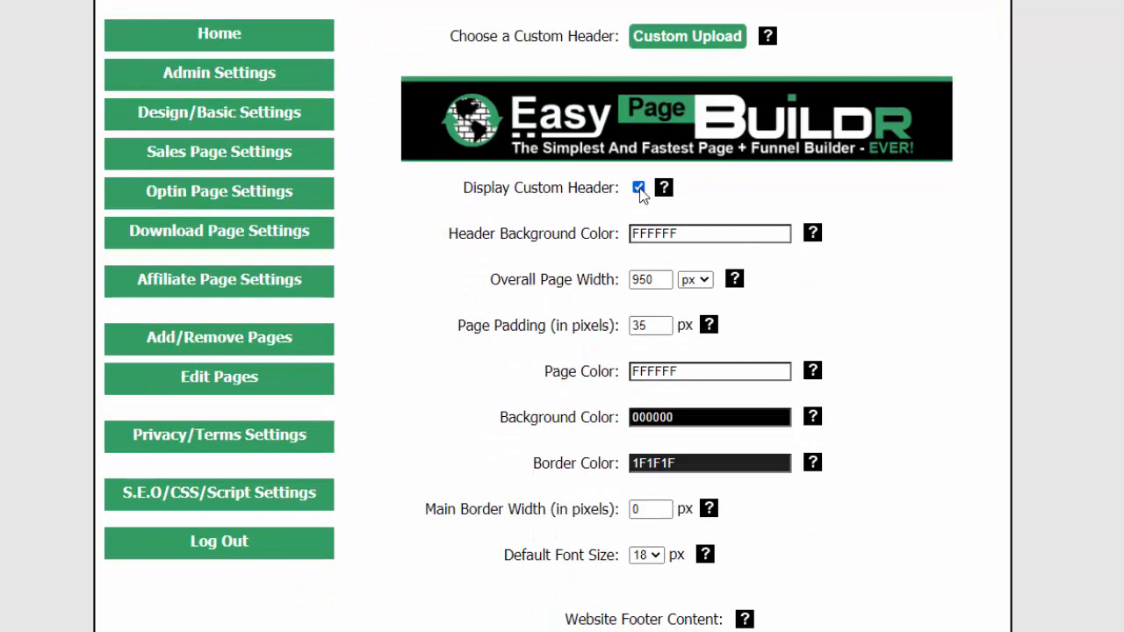
pyautogui.scroll(-2, 884, 284)
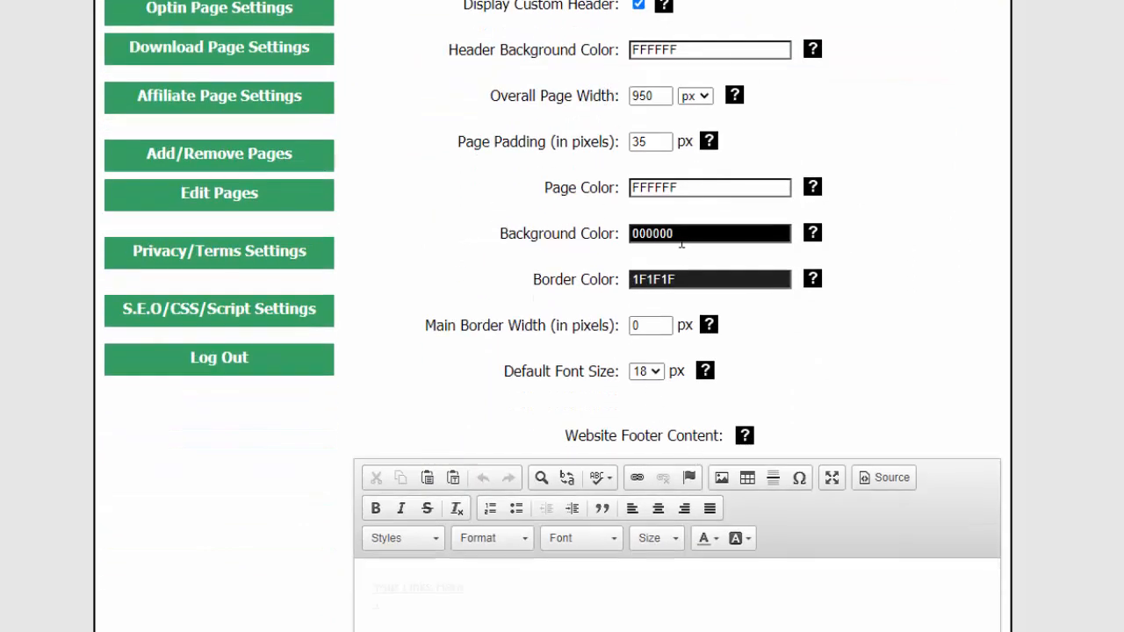
pyautogui.click(701, 245)
pyautogui.click(749, 264)
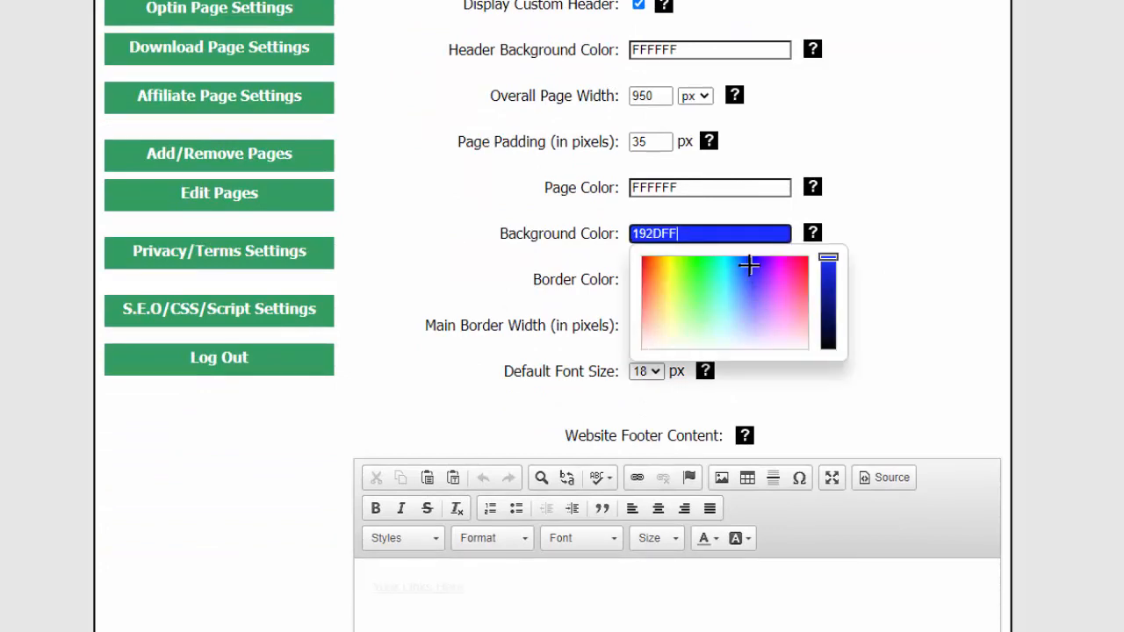
pyautogui.moveTo(749, 264); pyautogui.dragTo(750, 275)
pyautogui.click(915, 231)
pyautogui.scroll(-2, 1034, 386)
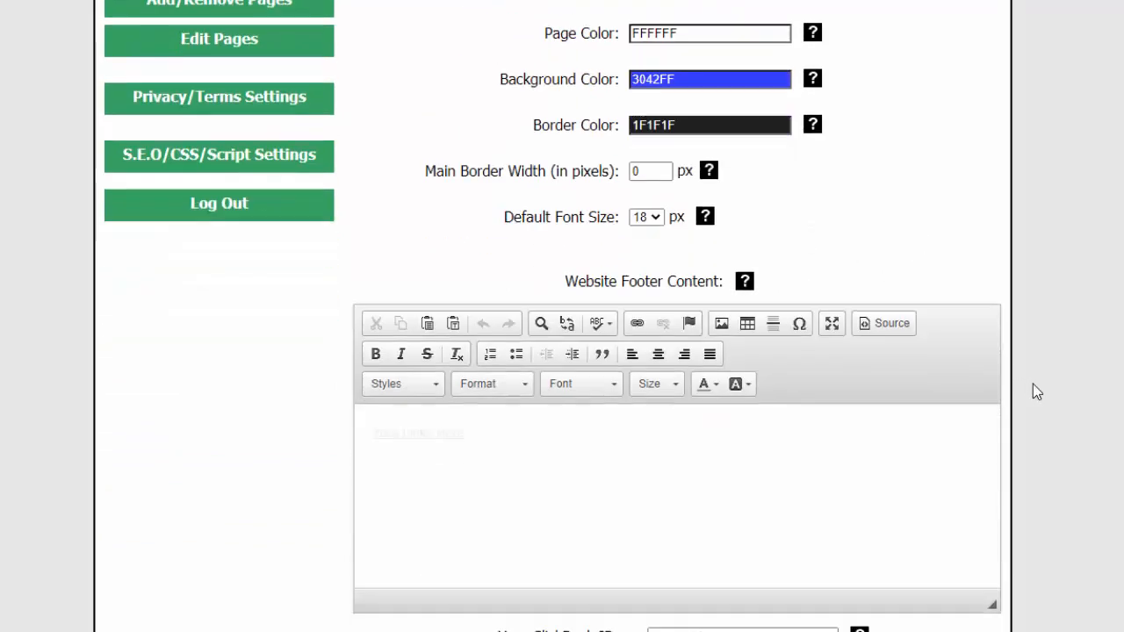
pyautogui.scroll(-3, 1066, 414)
pyautogui.click(658, 535)
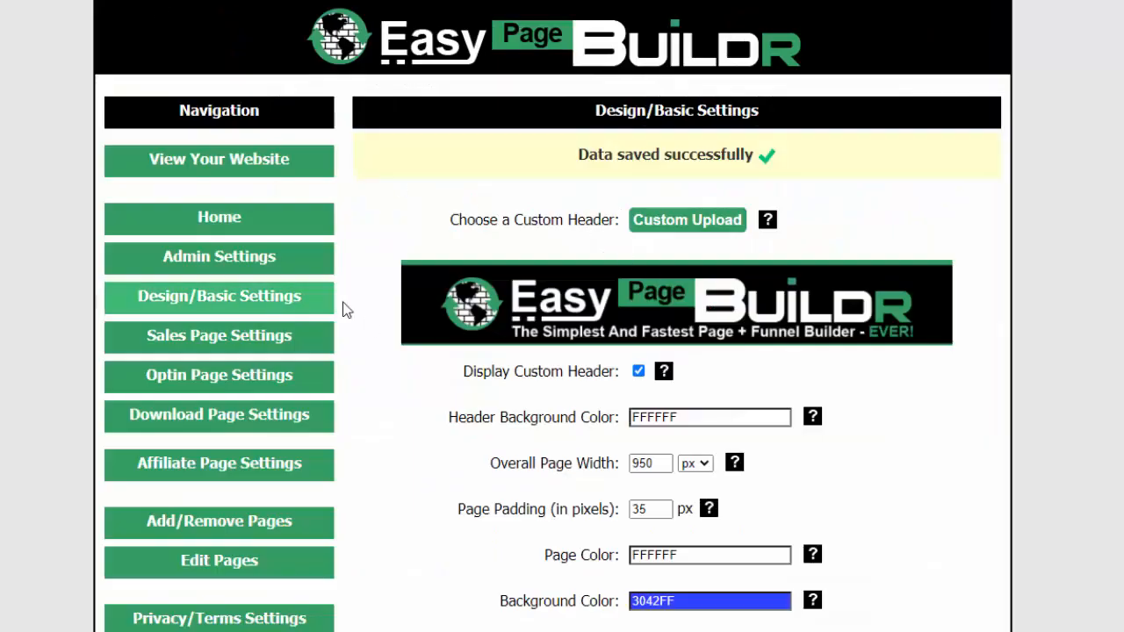
# In the Sales Page Settings, delete "Did You Know" from the main headline of the content above the buy button
pyautogui.click(215, 345)
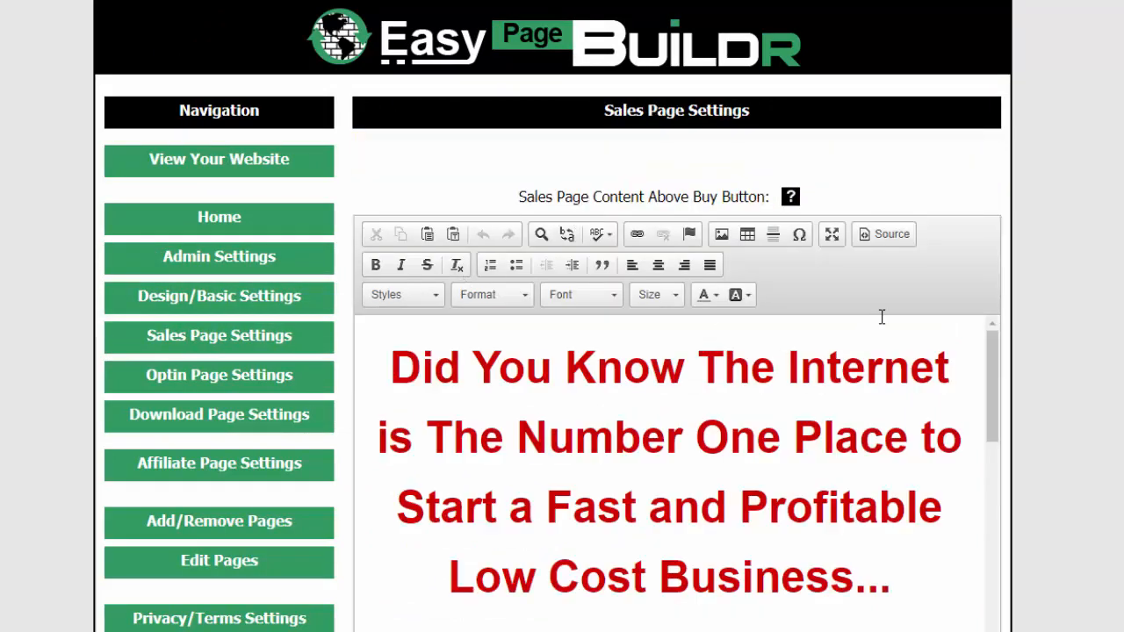
pyautogui.scroll(-3, 1053, 272)
pyautogui.scroll(2, 852, 283)
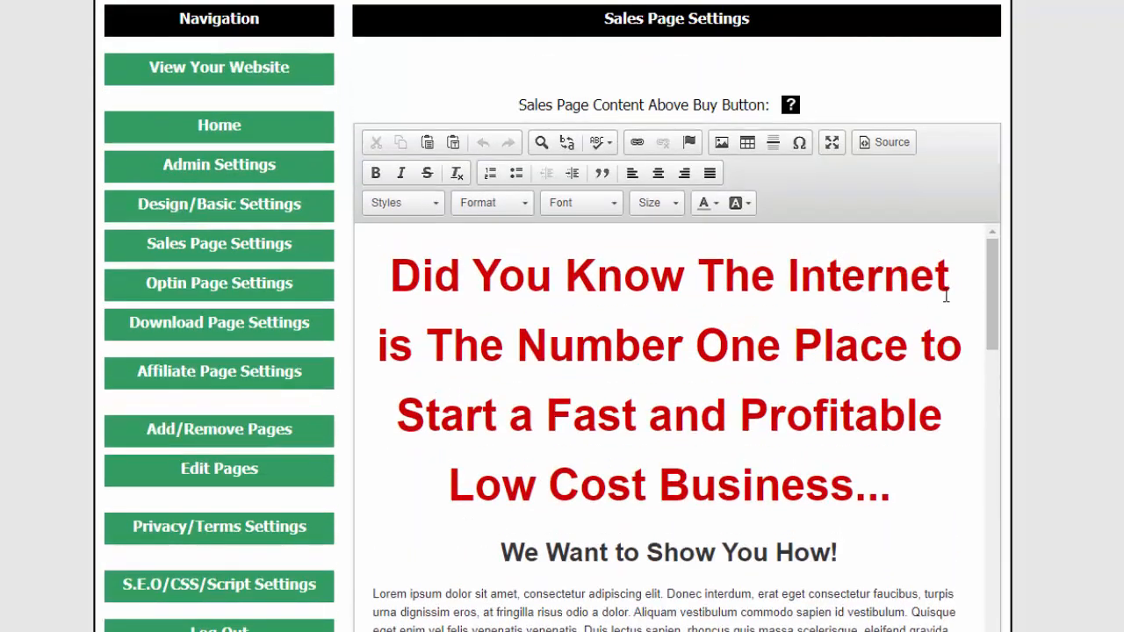
pyautogui.moveTo(992, 277)
pyautogui.mouseDown()
pyautogui.moveTo(1001, 336)
pyautogui.moveTo(997, 270)
pyautogui.mouseUp()
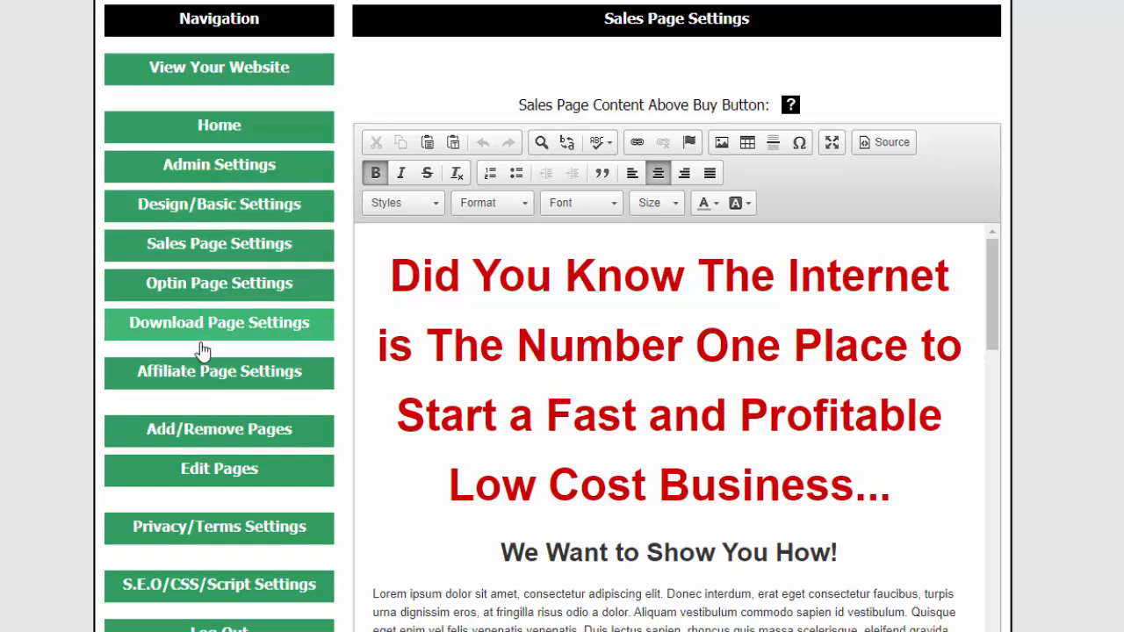
pyautogui.moveTo(991, 286); pyautogui.dragTo(993, 259)
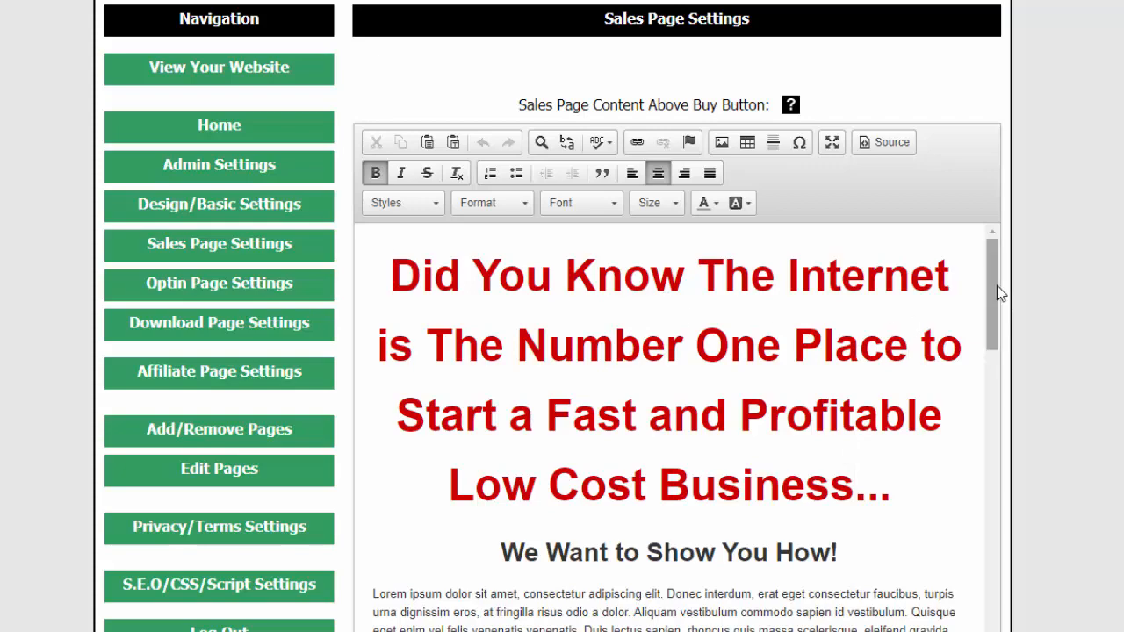
pyautogui.moveTo(990, 284); pyautogui.dragTo(1066, 237)
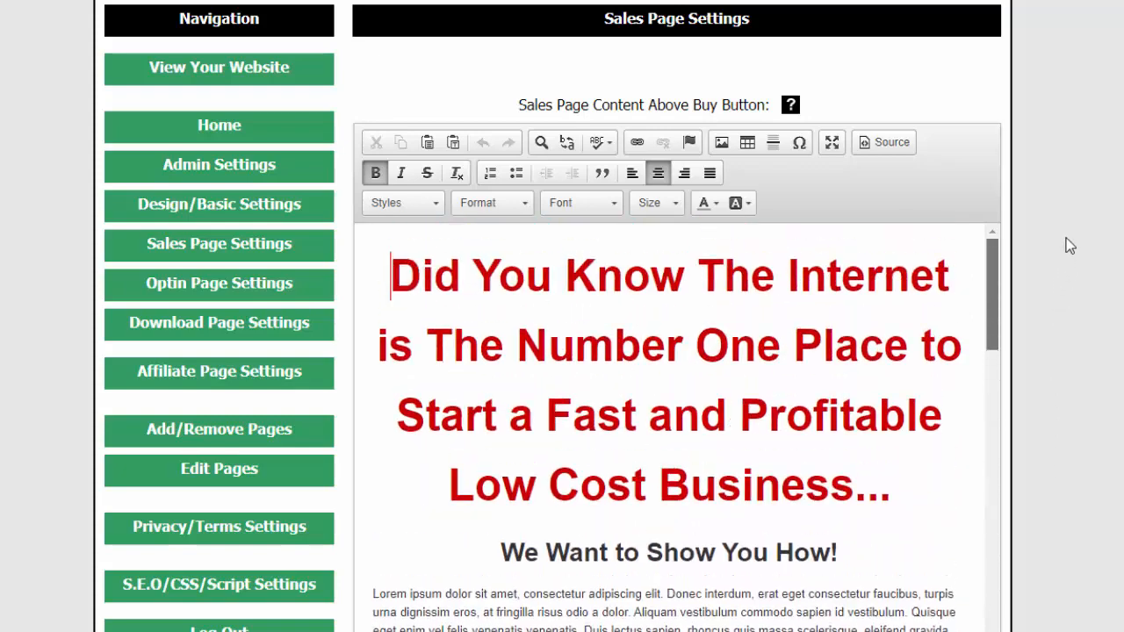
pyautogui.click(698, 274)
pyautogui.moveTo(698, 274); pyautogui.dragTo(374, 264)
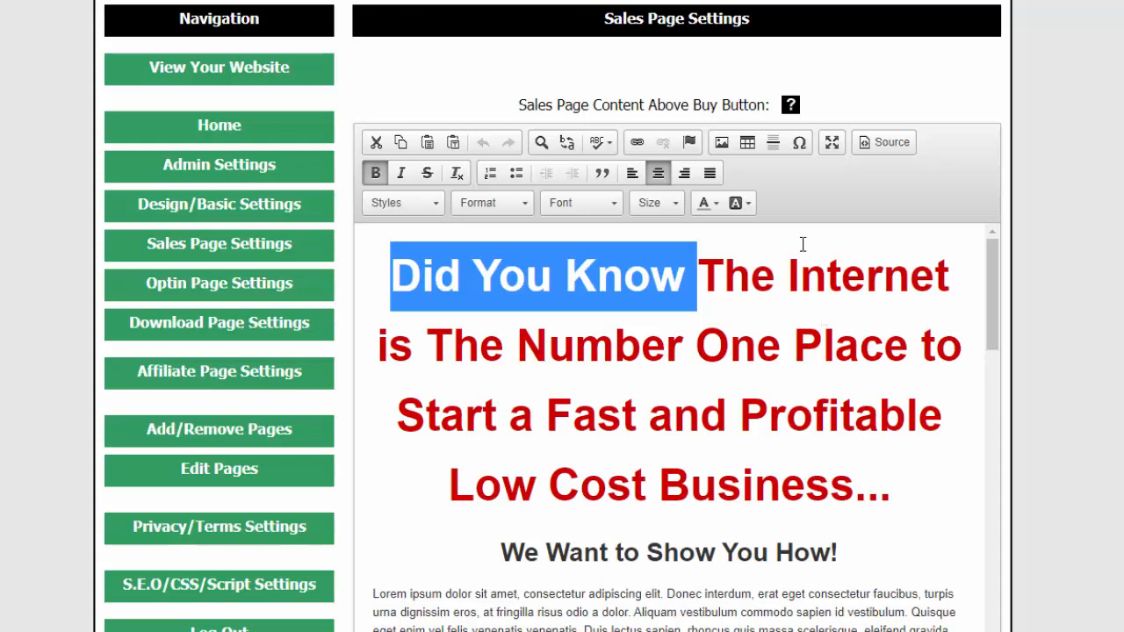
pyautogui.moveTo(658, 279); pyautogui.dragTo(407, 274)
pyautogui.press('Delete')
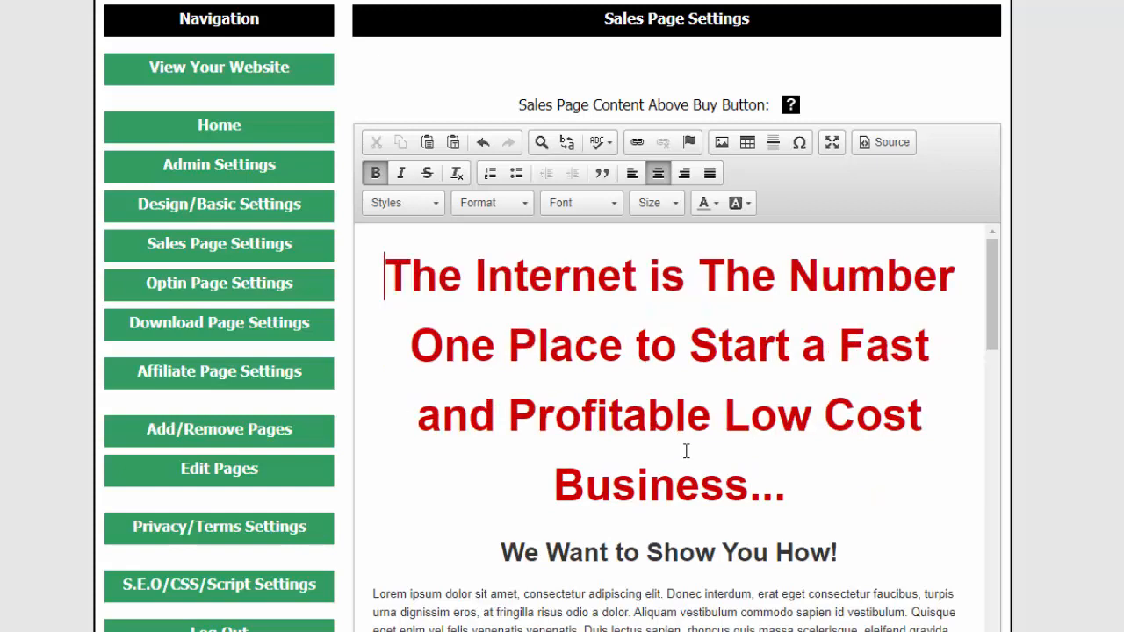
pyautogui.scroll(-2, 716, 460)
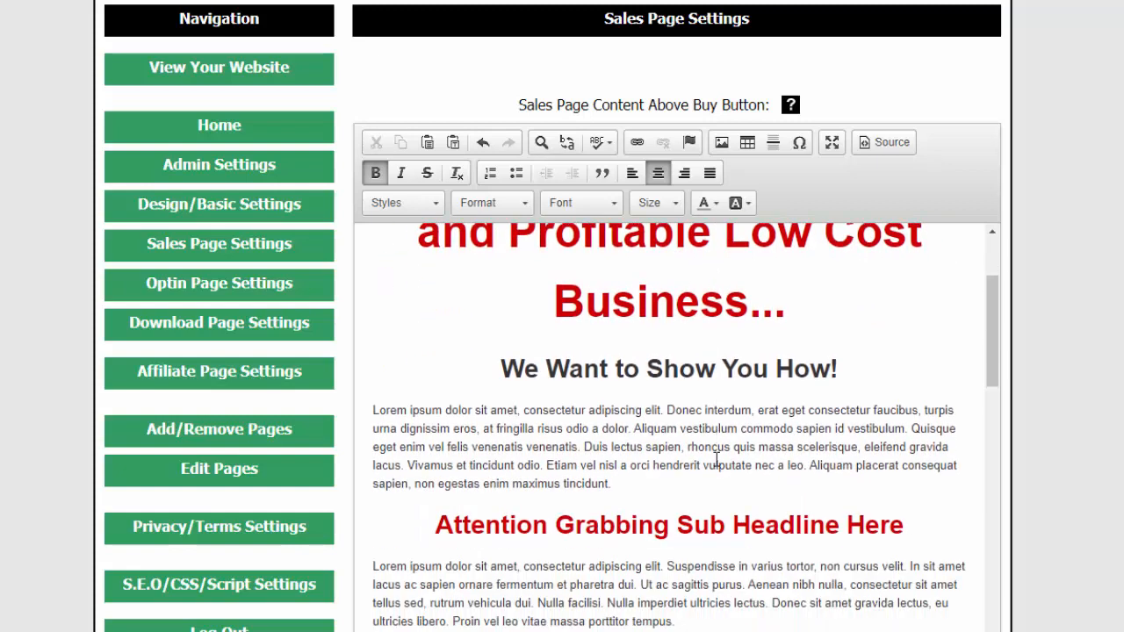
# Extend the line below the main headline to read "We Want to Show You How To Do This!"
pyautogui.click(830, 368)
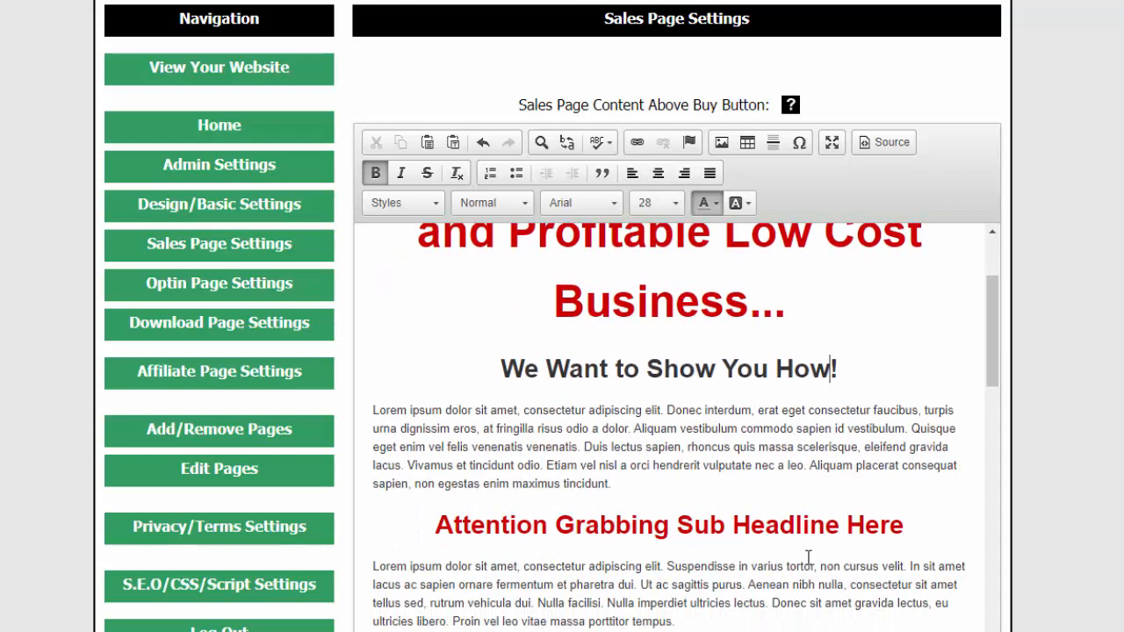
pyautogui.write('To Do')
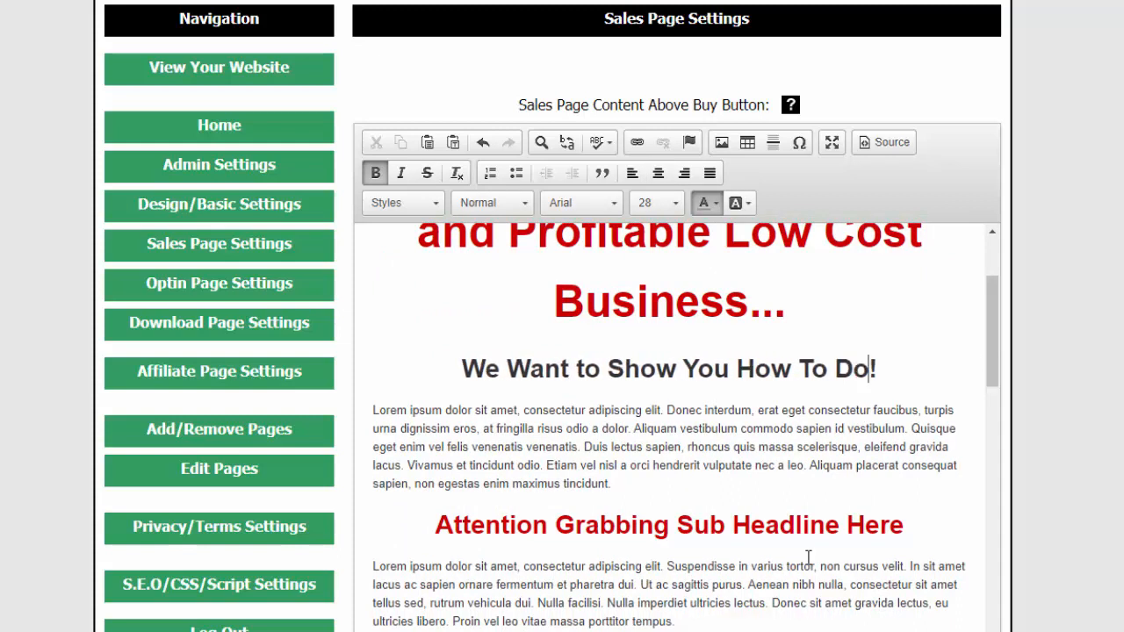
pyautogui.write(' This')
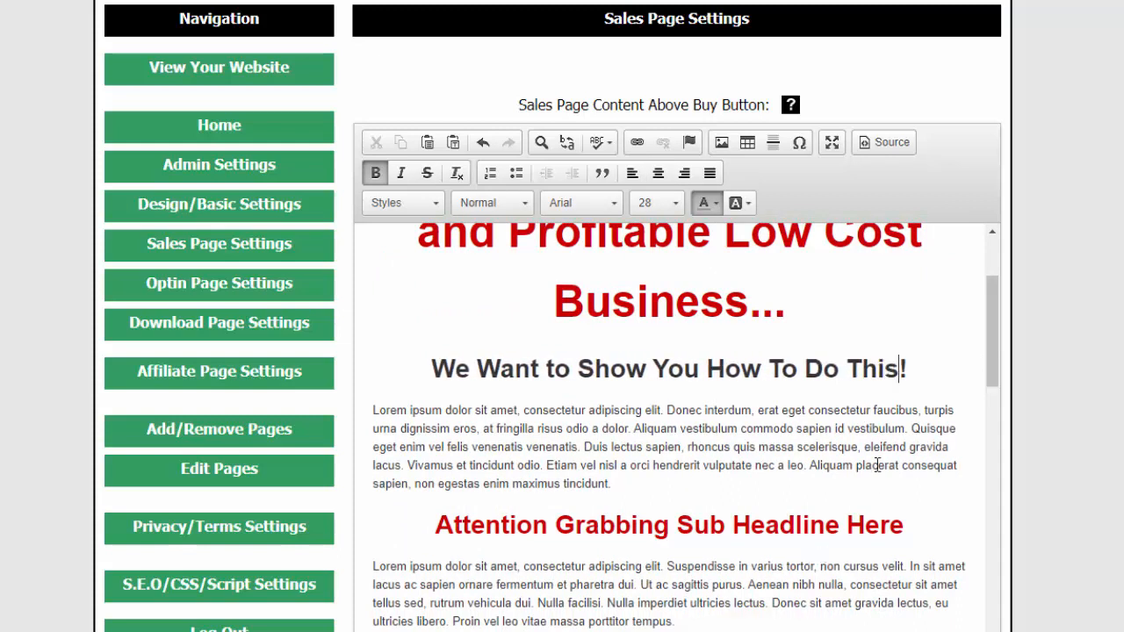
pyautogui.scroll(2, 726, 412)
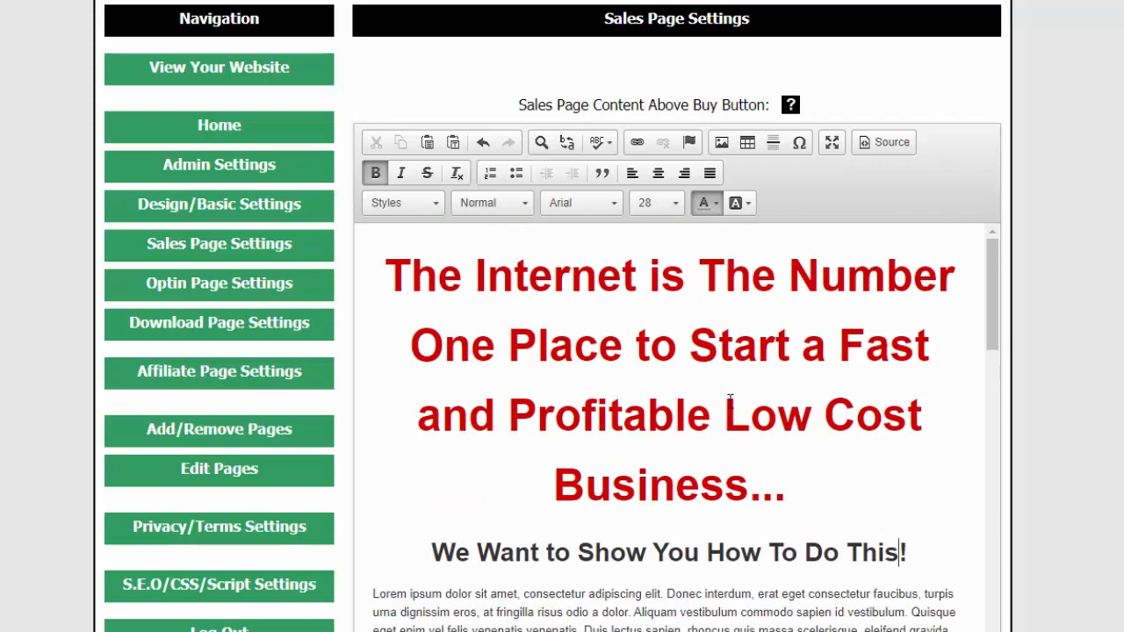
# Replace the product image under "This Product Can Help You in So Many Ways..." with an upload of Easy-Page-Buildr-Box-Double
pyautogui.scroll(-8, 735, 395)
pyautogui.scroll(-1, 738, 398)
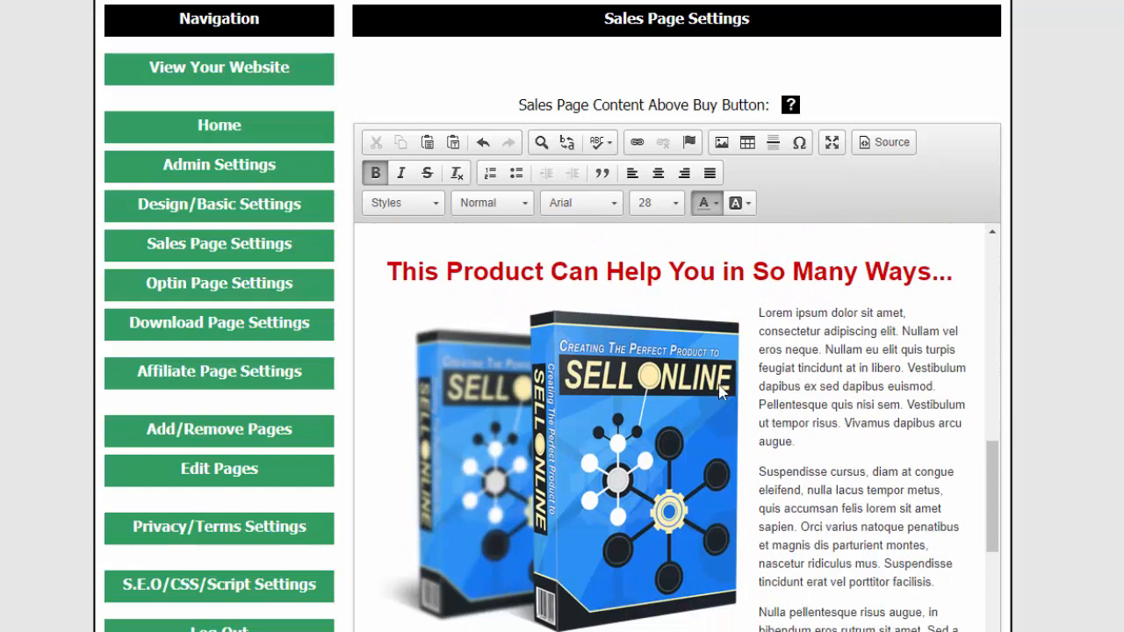
pyautogui.click(589, 426)
pyautogui.doubleClick(589, 421)
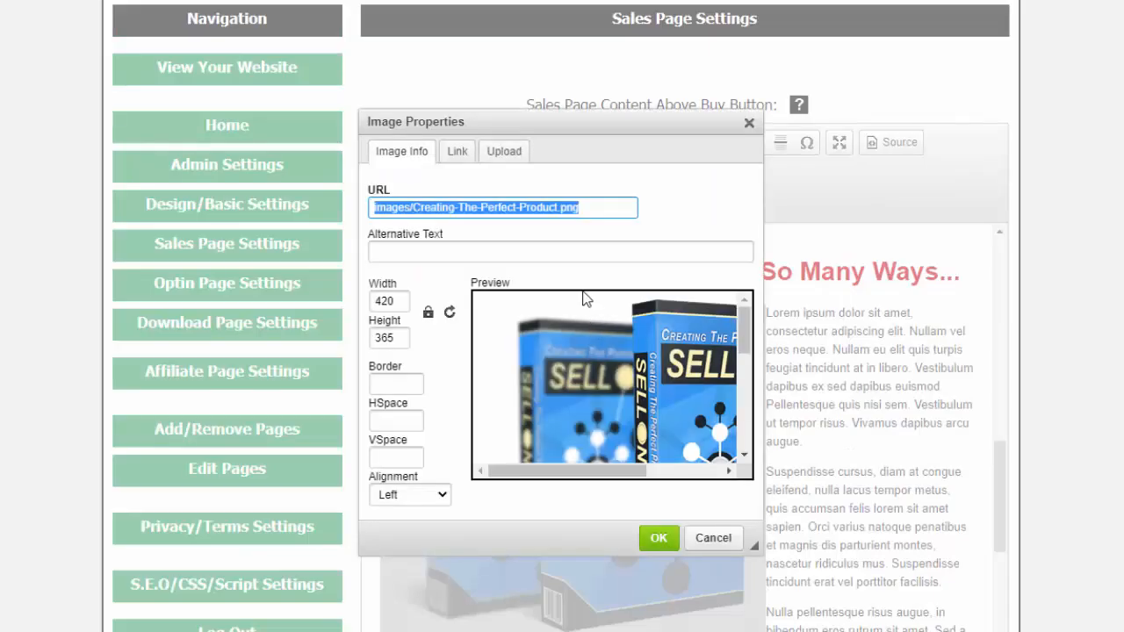
pyautogui.click(504, 153)
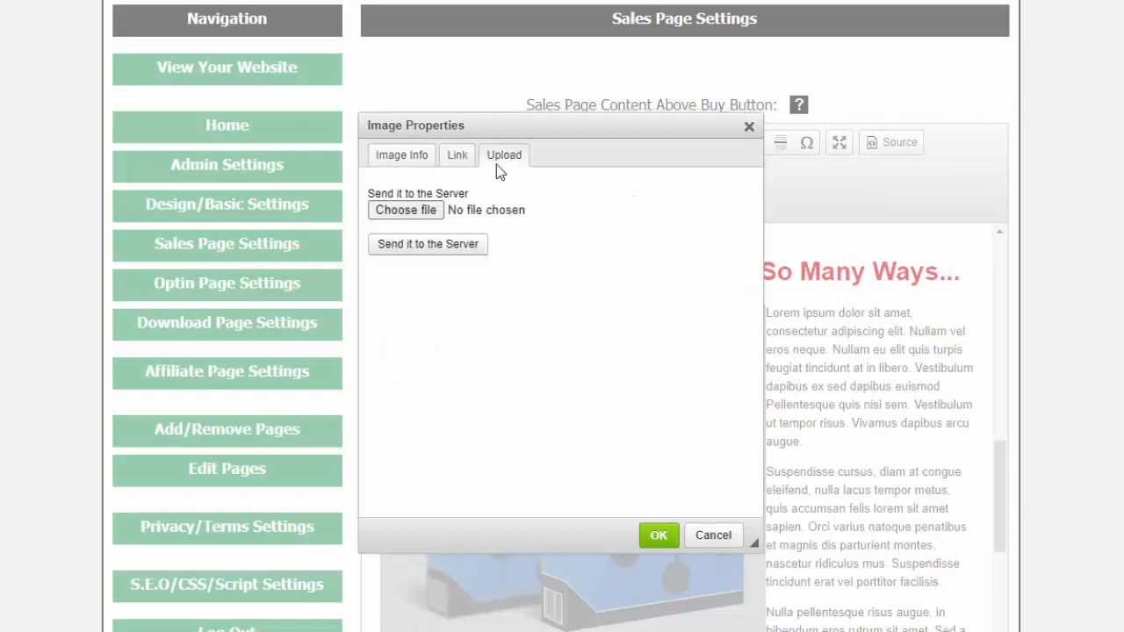
pyautogui.click(404, 210)
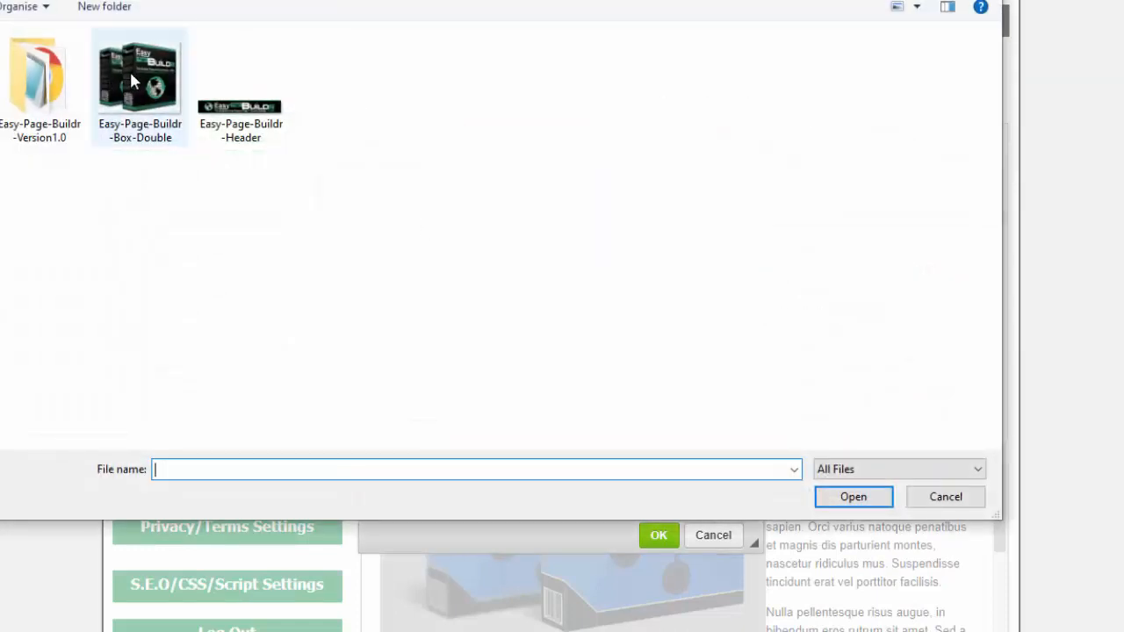
pyautogui.doubleClick(130, 75)
pyautogui.click(419, 250)
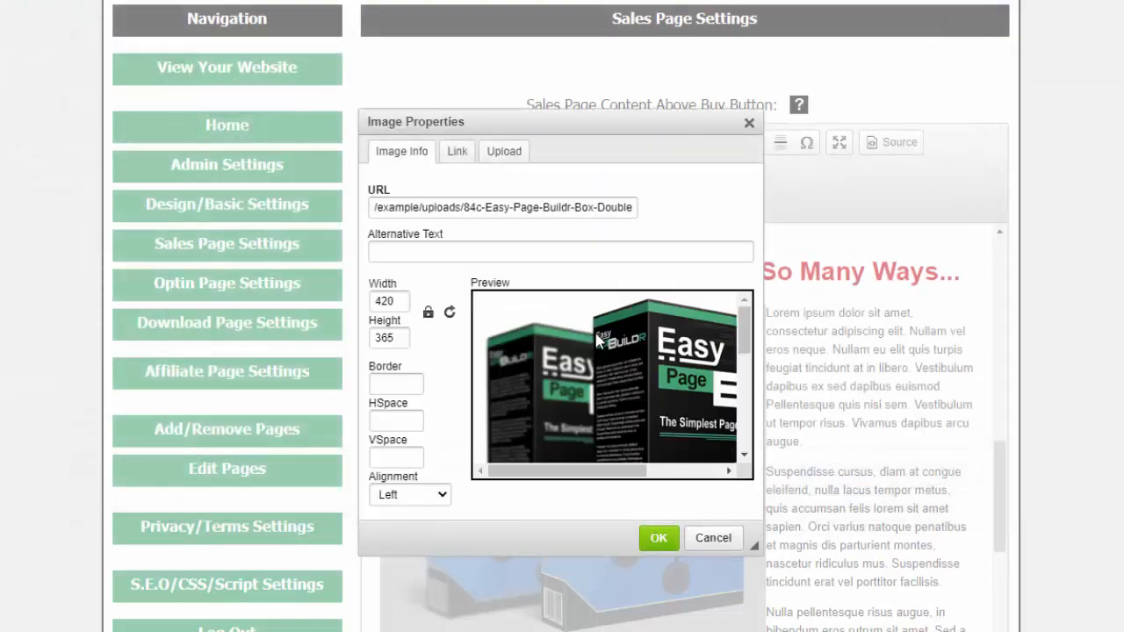
pyautogui.click(658, 536)
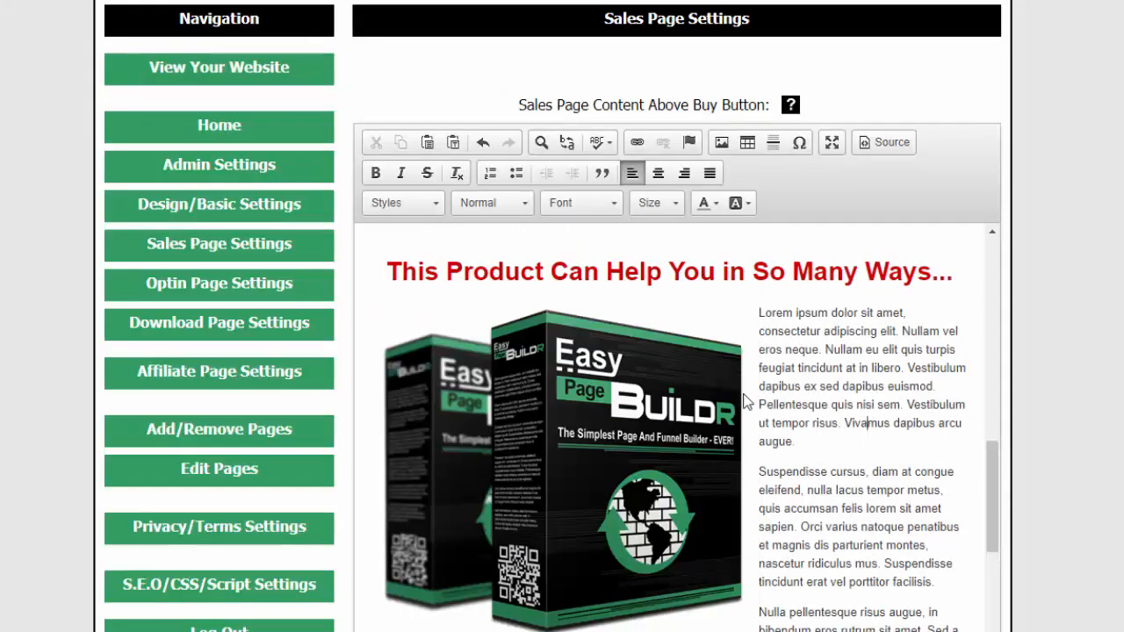
# Save the sales page settings with the edited headline text and product image
pyautogui.scroll(-5, 852, 481)
pyautogui.scroll(8, 852, 481)
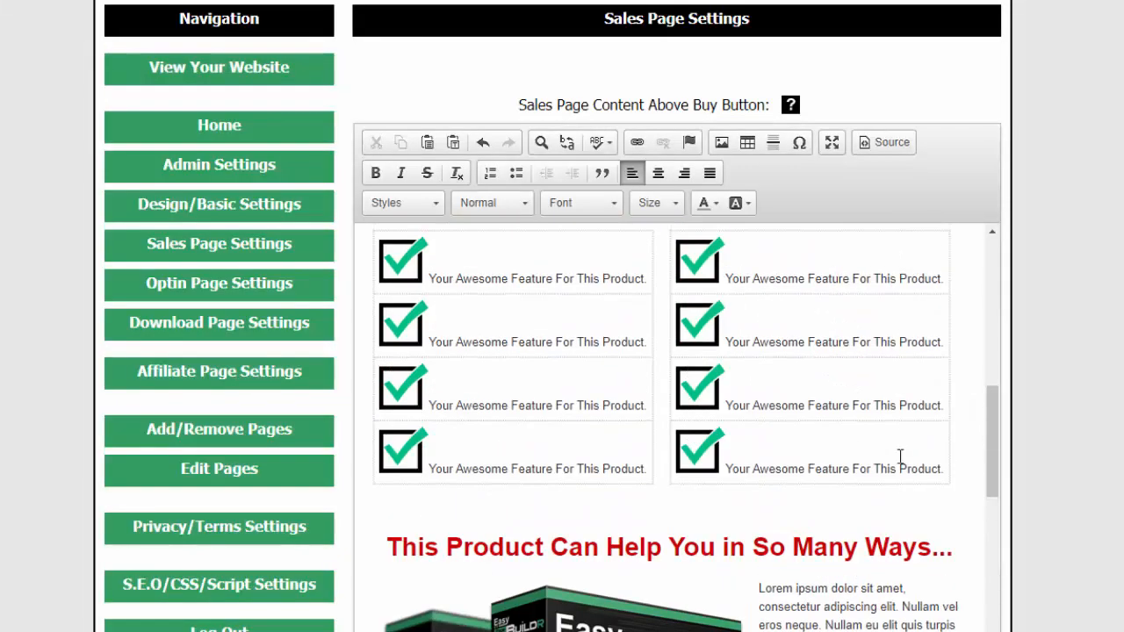
pyautogui.scroll(-6, 1077, 553)
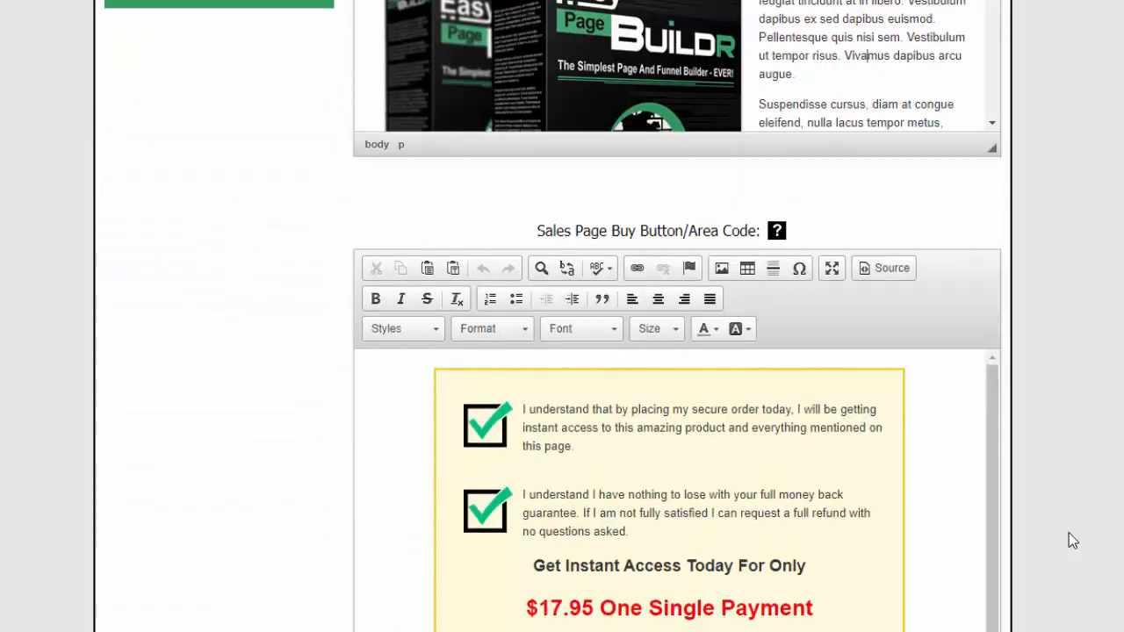
pyautogui.scroll(6, 1068, 527)
pyautogui.scroll(-8, 1069, 519)
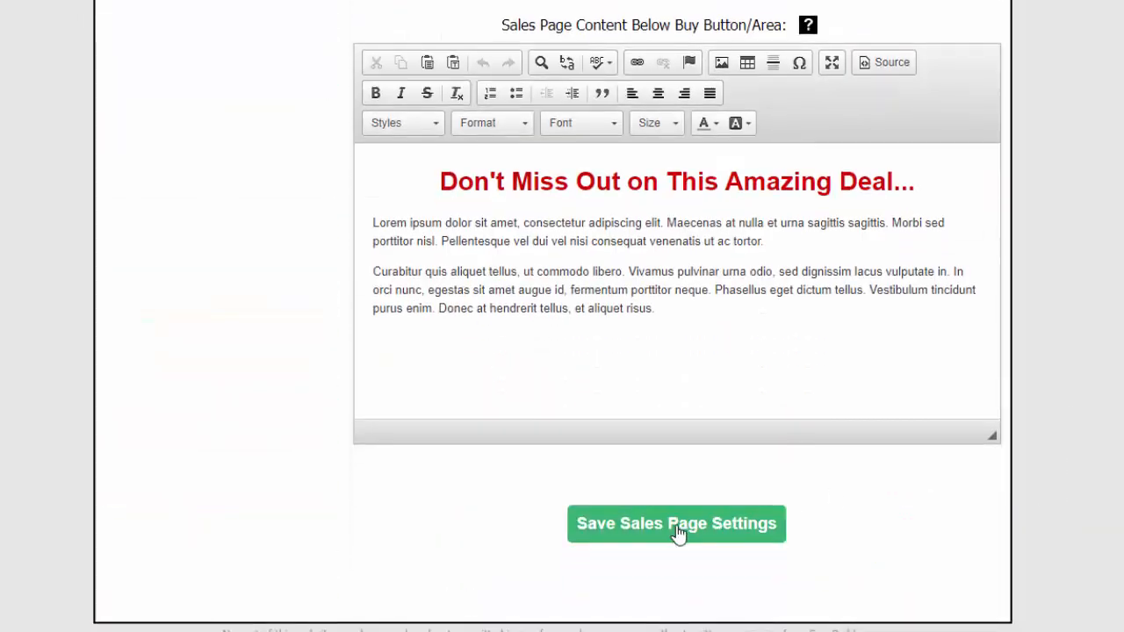
pyautogui.click(678, 532)
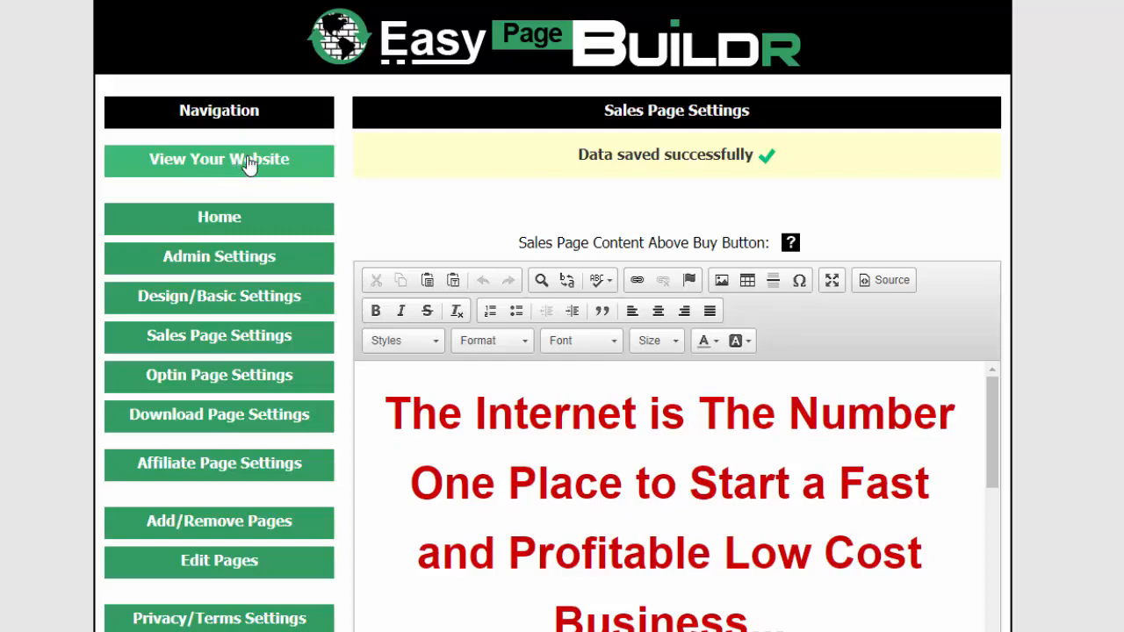
# View the live website and check the headline, the line below it, the product image and the order box
pyautogui.click(248, 163)
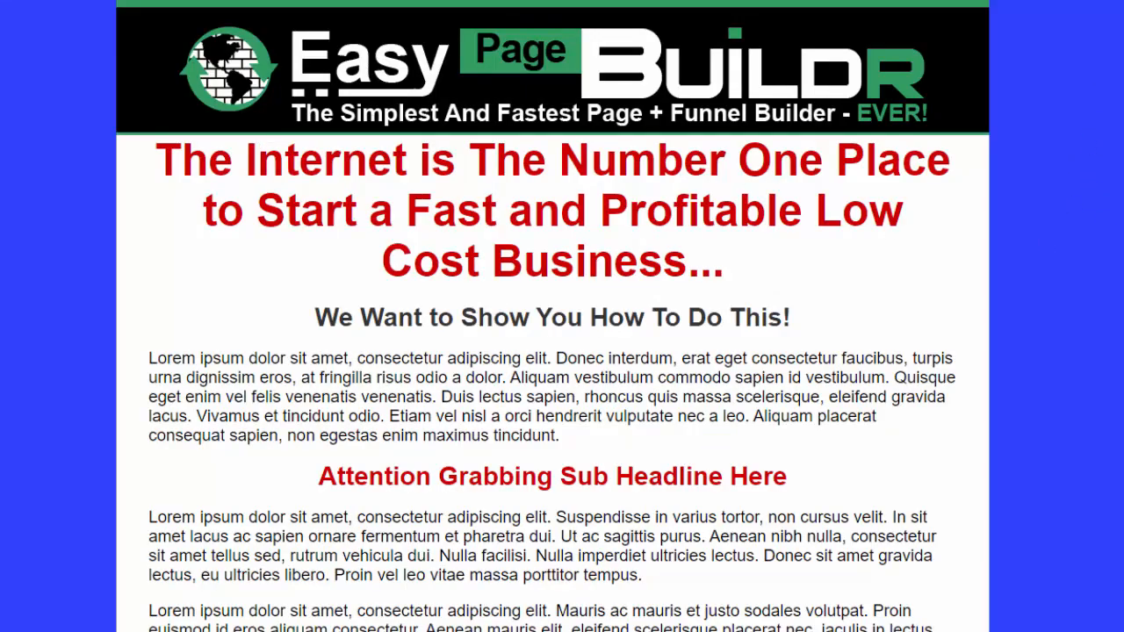
pyautogui.scroll(-10, 633, 274)
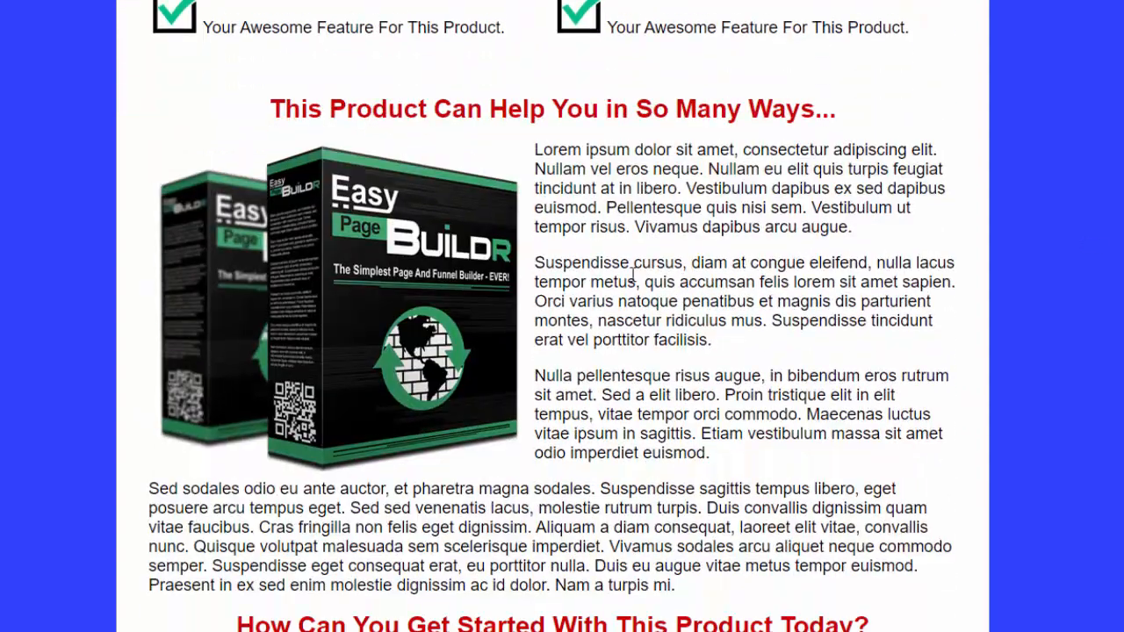
pyautogui.scroll(7, 573, 340)
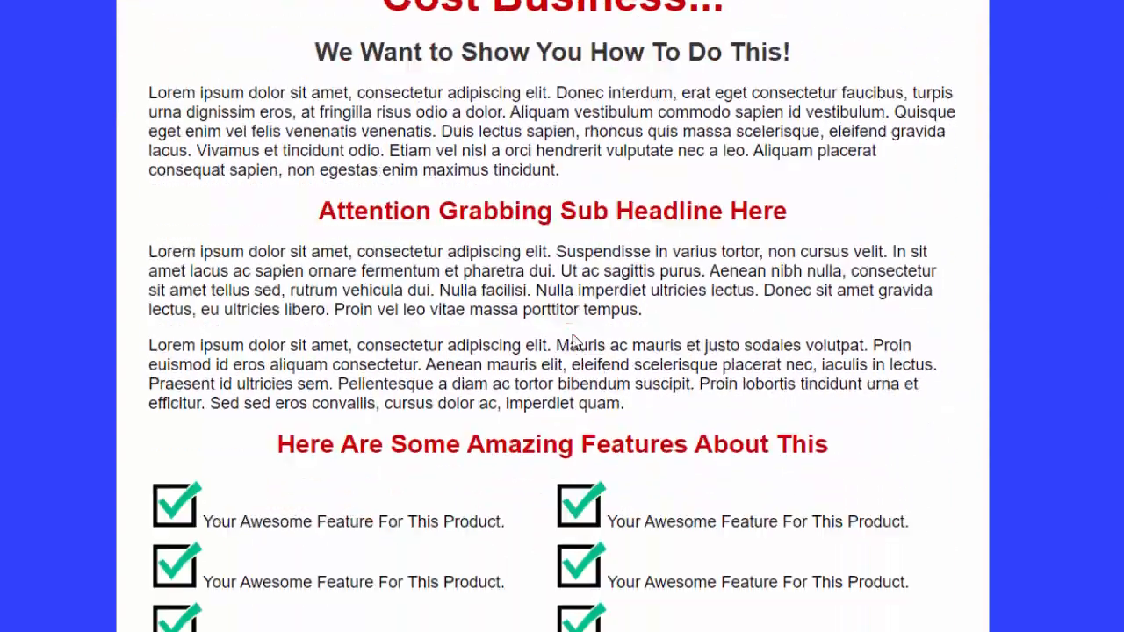
pyautogui.scroll(-6, 572, 340)
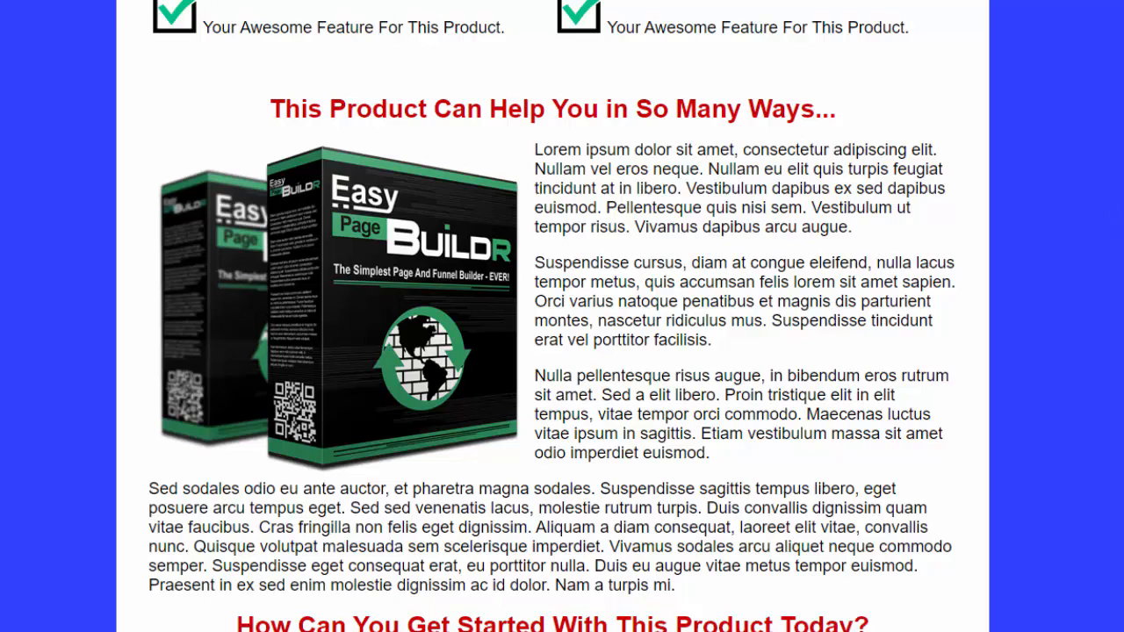
pyautogui.scroll(10, 562, 316)
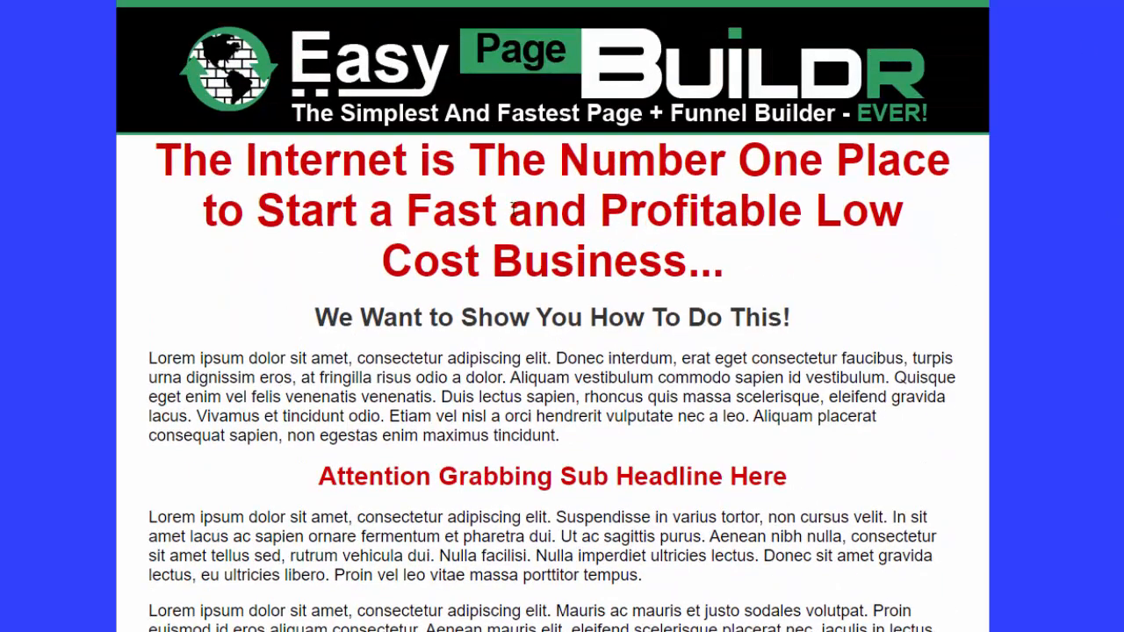
pyautogui.moveTo(650, 317); pyautogui.dragTo(783, 317)
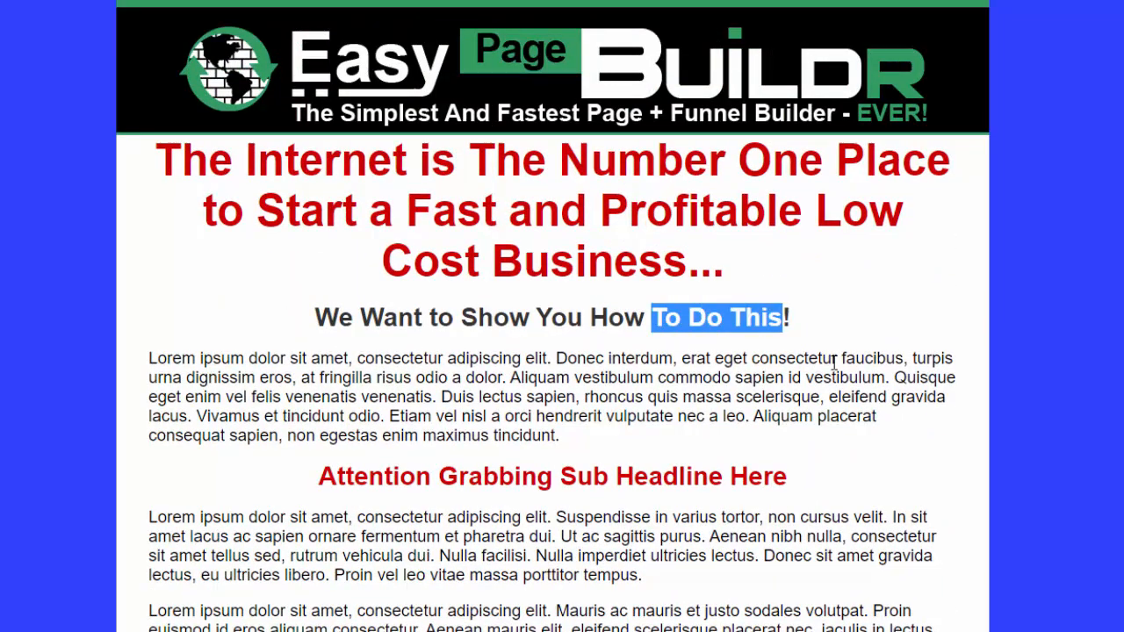
pyautogui.click(834, 362)
pyautogui.scroll(-10, 959, 357)
pyautogui.scroll(-10, 961, 344)
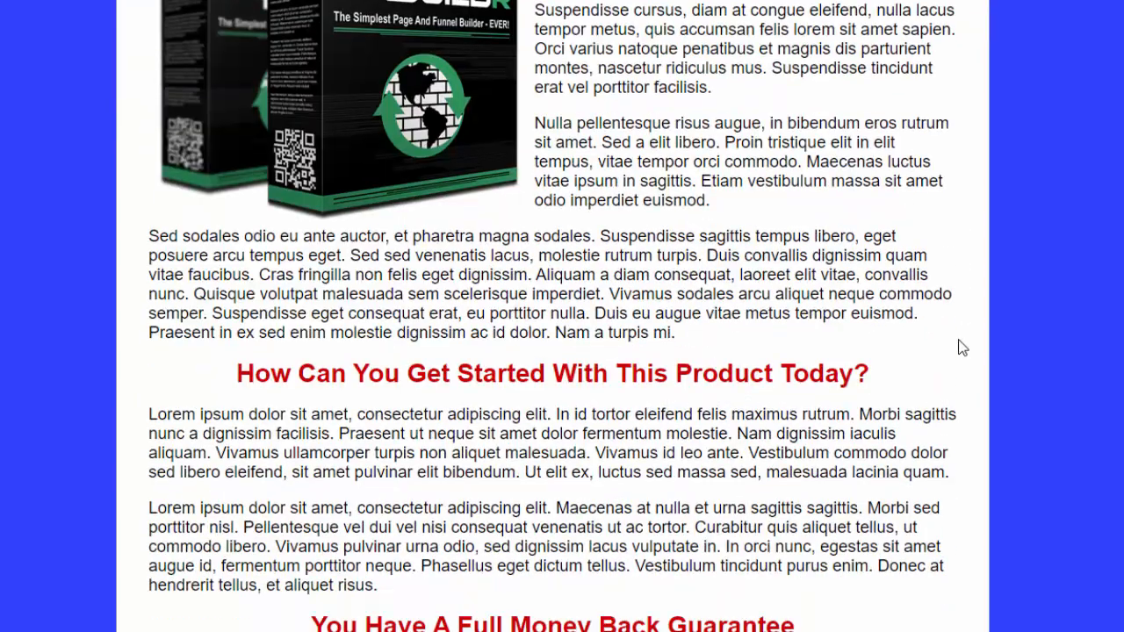
pyautogui.scroll(-4, 910, 309)
pyautogui.scroll(-3, 910, 314)
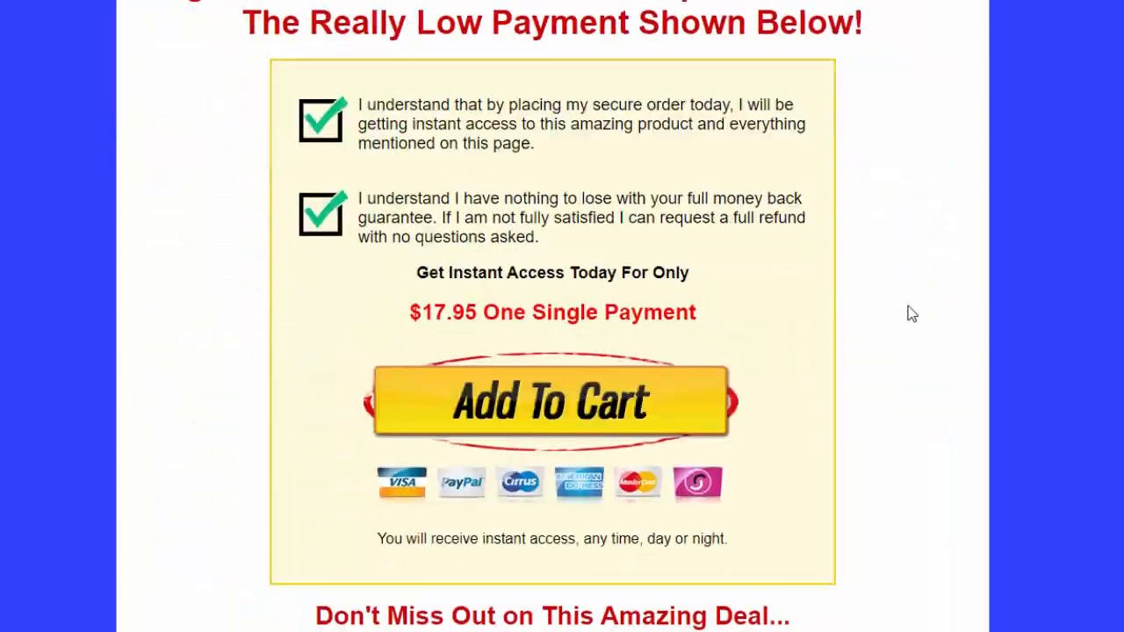
pyautogui.scroll(6, 910, 313)
# Return to the Sales Page Settings and inspect the link options of the Add To Cart image in the buy button area
pyautogui.hotkey('ctrl', 'shift', 'Tab')
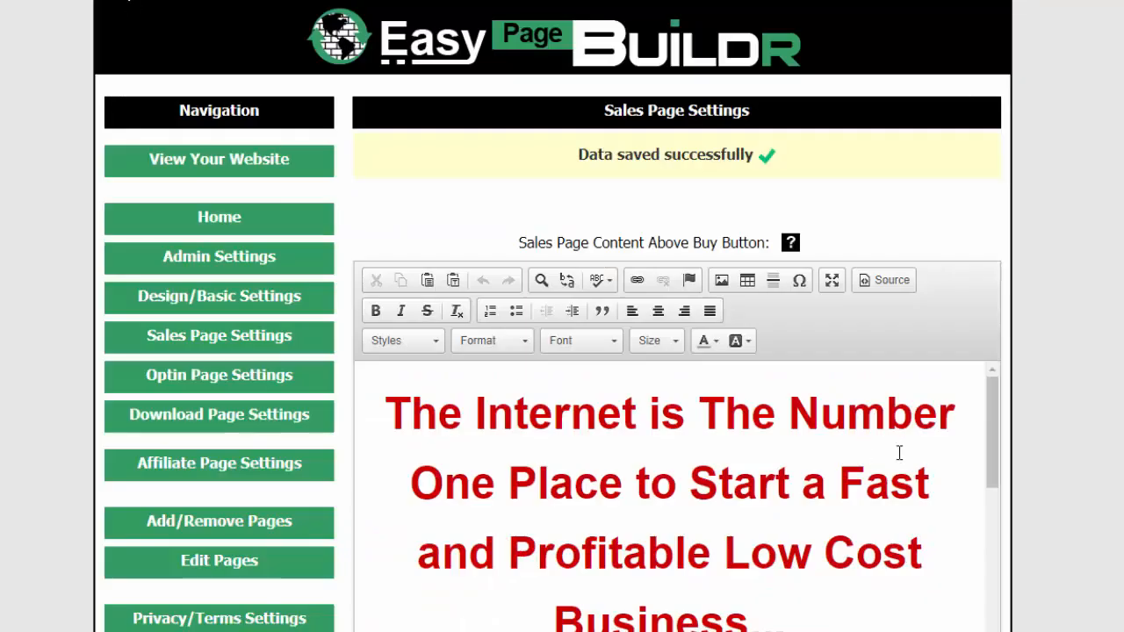
pyautogui.scroll(-6, 1052, 406)
pyautogui.scroll(-10, 873, 279)
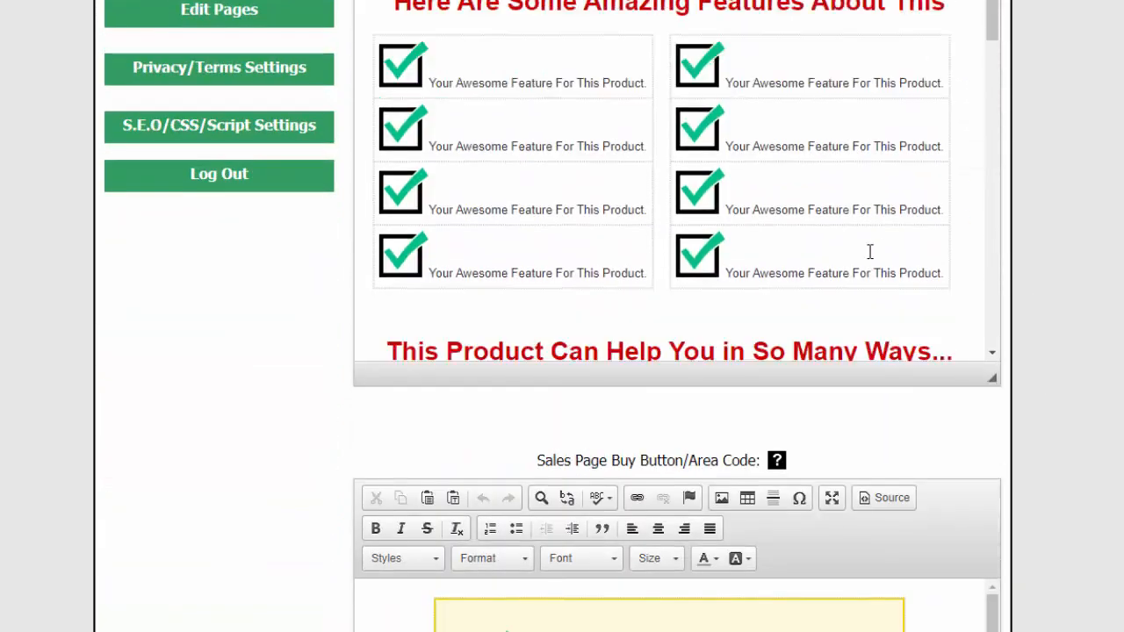
pyautogui.scroll(-10, 828, 301)
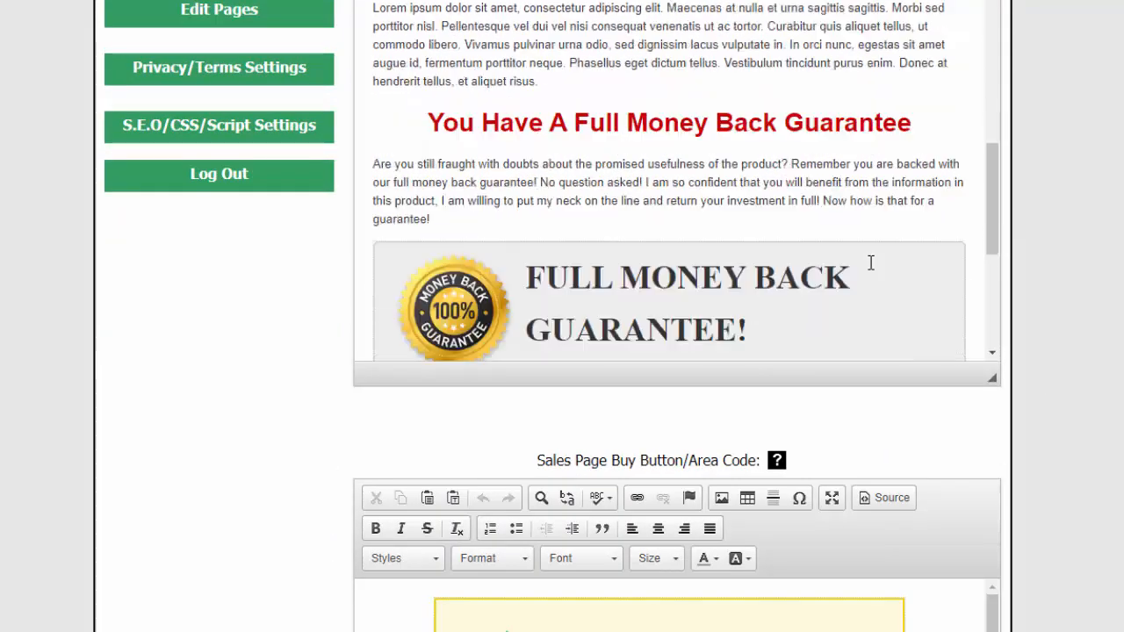
pyautogui.scroll(-5, 1056, 294)
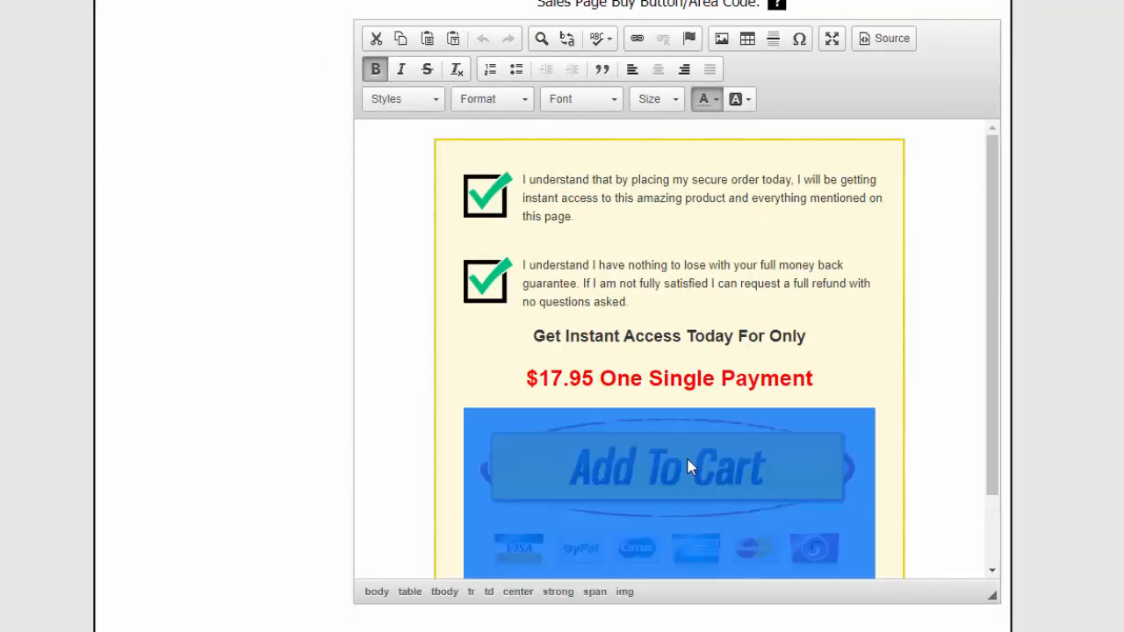
pyautogui.doubleClick(689, 468)
pyautogui.click(454, 155)
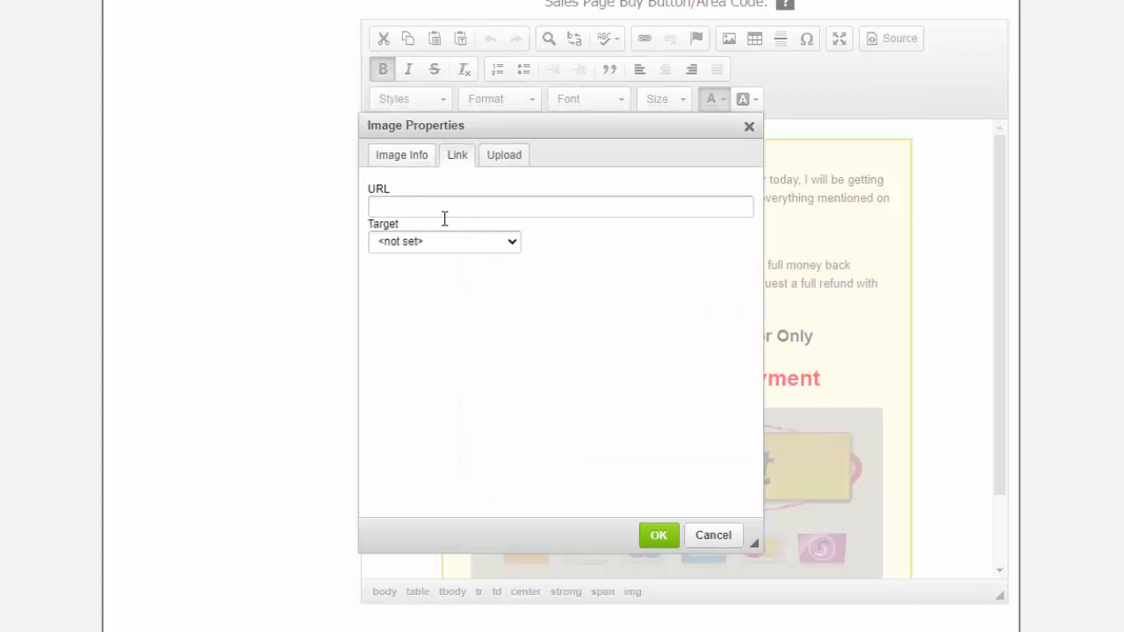
pyautogui.click(745, 127)
# Look over the rest of the order box and the sales page content below the buy button
pyautogui.scroll(-2, 952, 471)
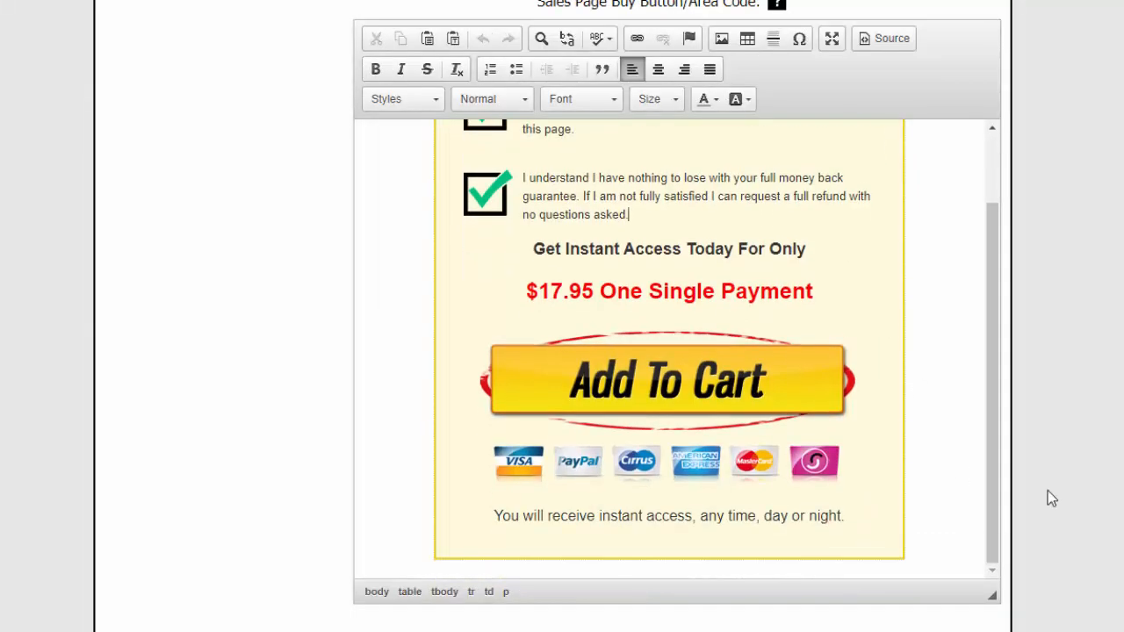
pyautogui.scroll(-6, 1048, 490)
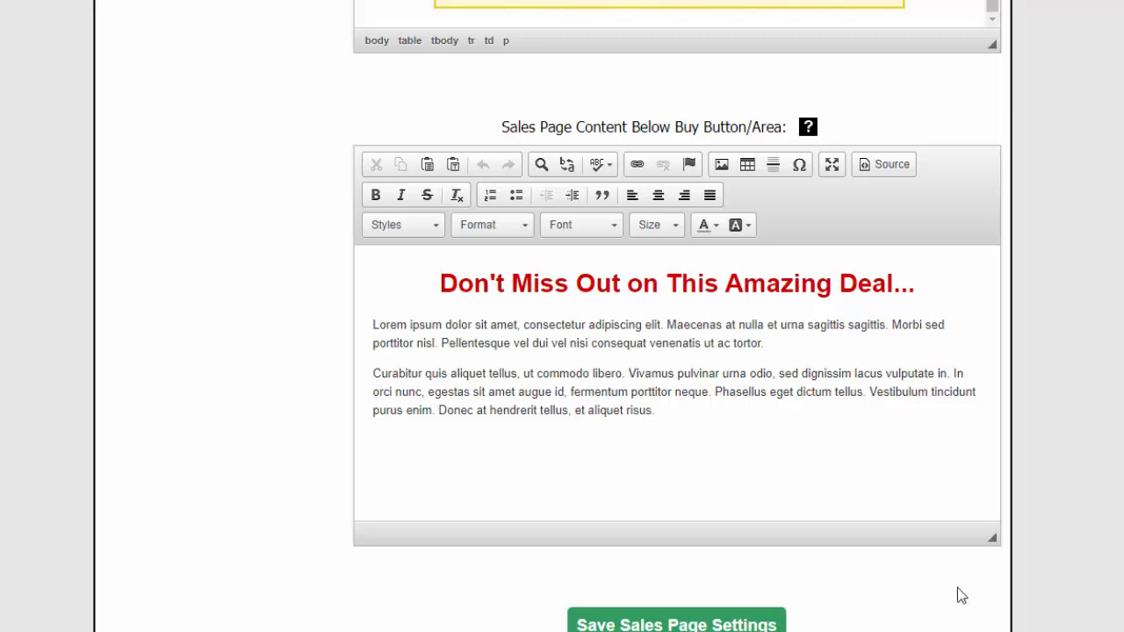
pyautogui.scroll(10, 1079, 569)
pyautogui.scroll(3, 1089, 555)
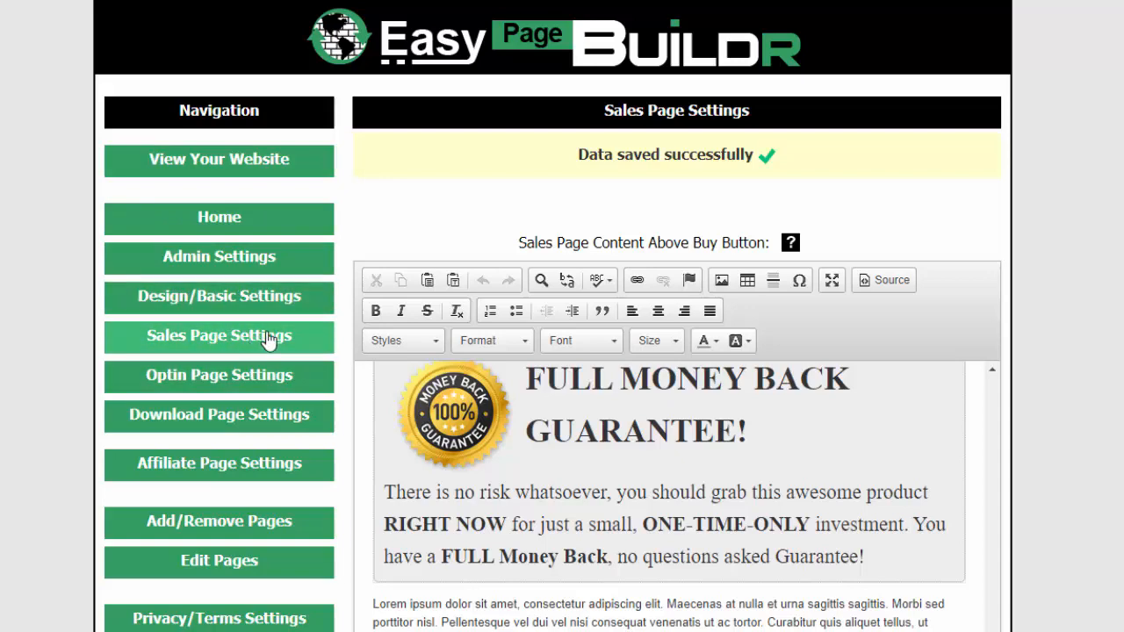
# Open the Optin Page Settings, view the live optin page and highlight "example" and "optin" in its web address
pyautogui.click(225, 381)
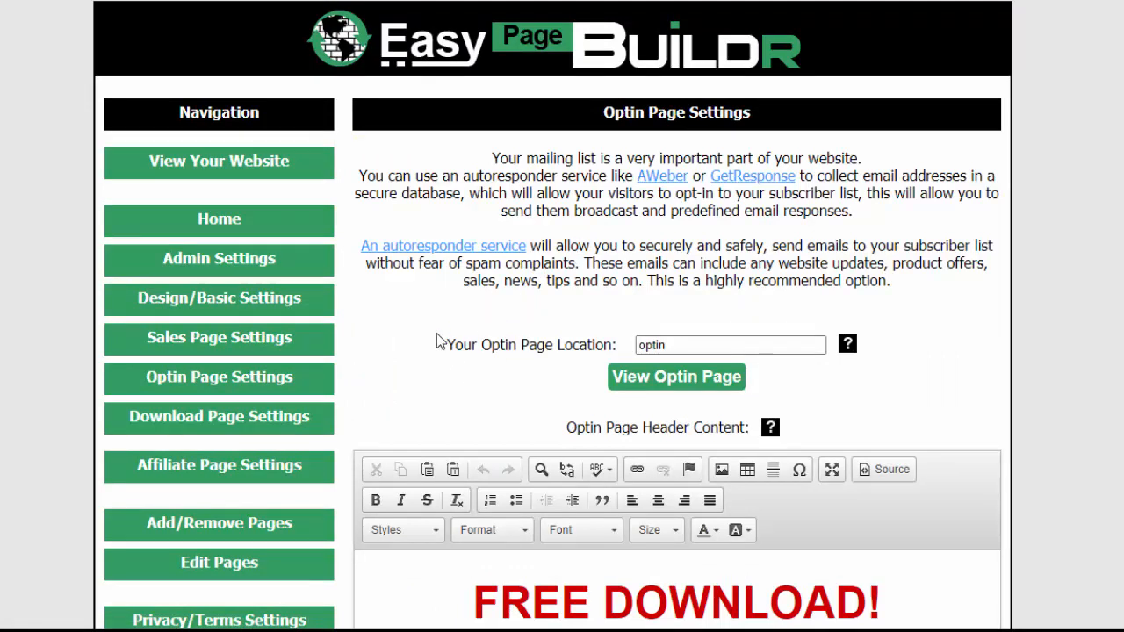
pyautogui.click(651, 346)
pyautogui.click(662, 379)
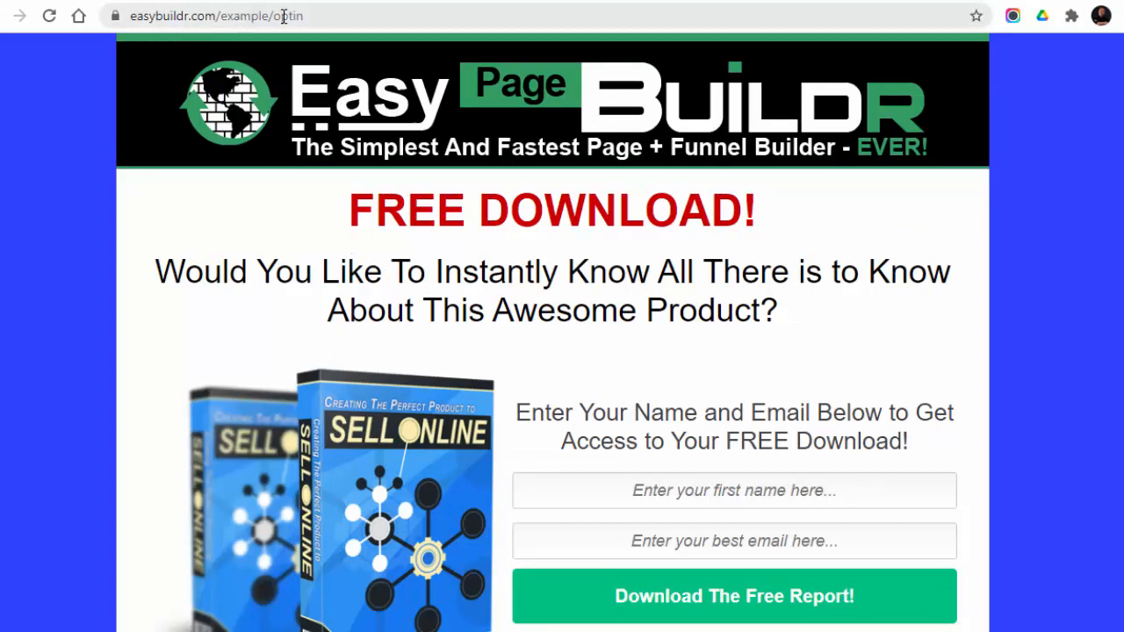
pyautogui.moveTo(268, 11); pyautogui.dragTo(220, 10)
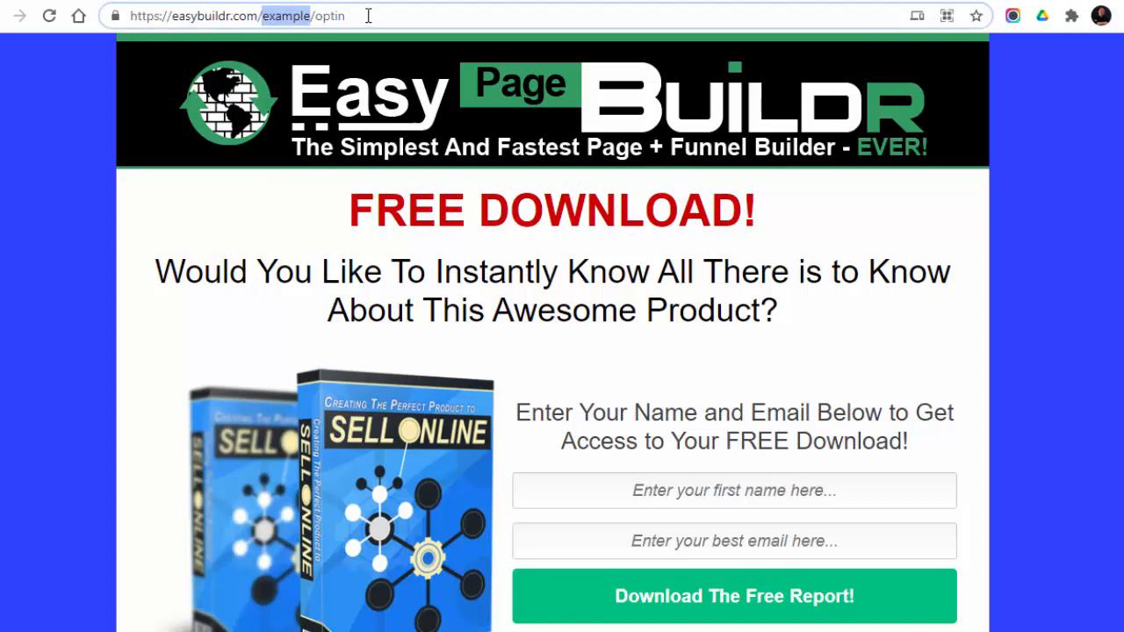
pyautogui.moveTo(372, 16); pyautogui.dragTo(314, 17)
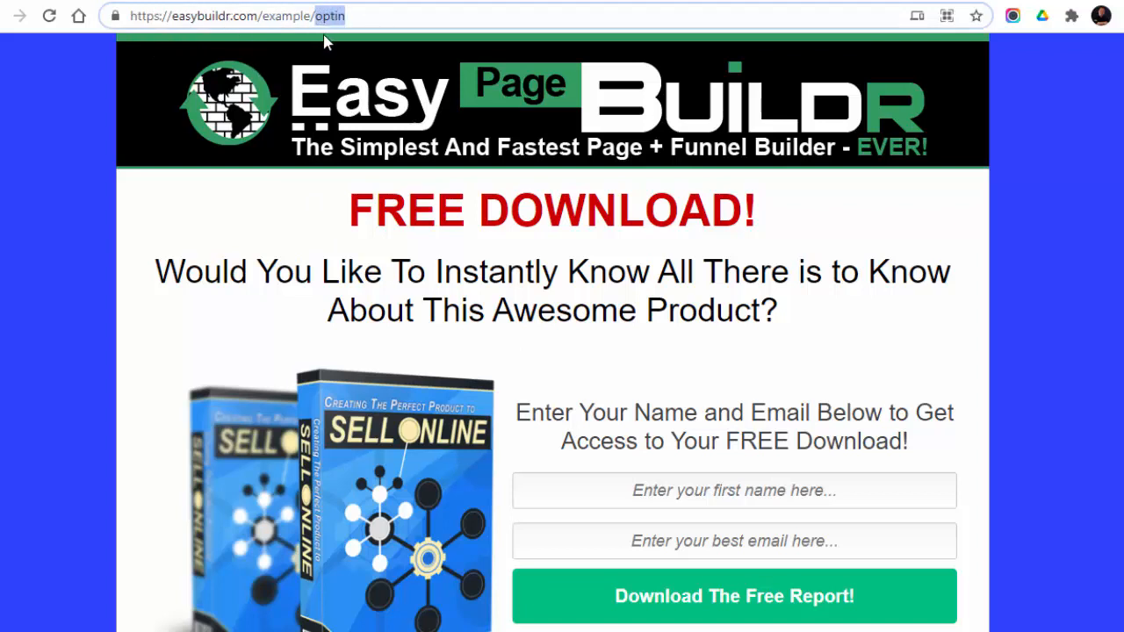
pyautogui.click(368, 16)
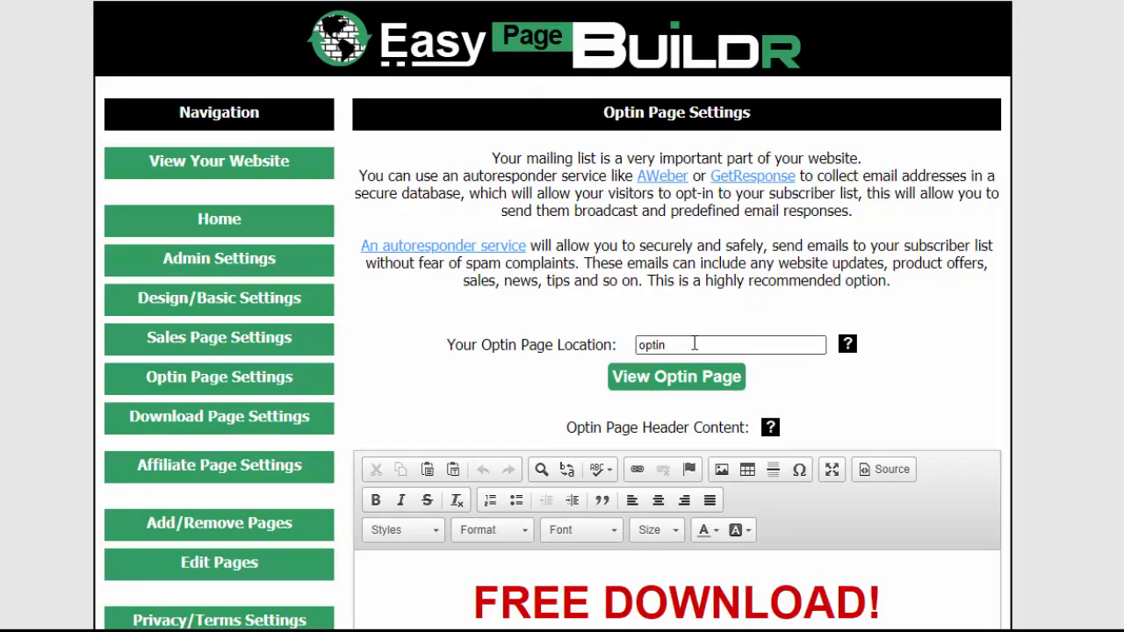
# Change the optin page location to "free" and save the optin form settings
pyautogui.moveTo(695, 344); pyautogui.dragTo(473, 343)
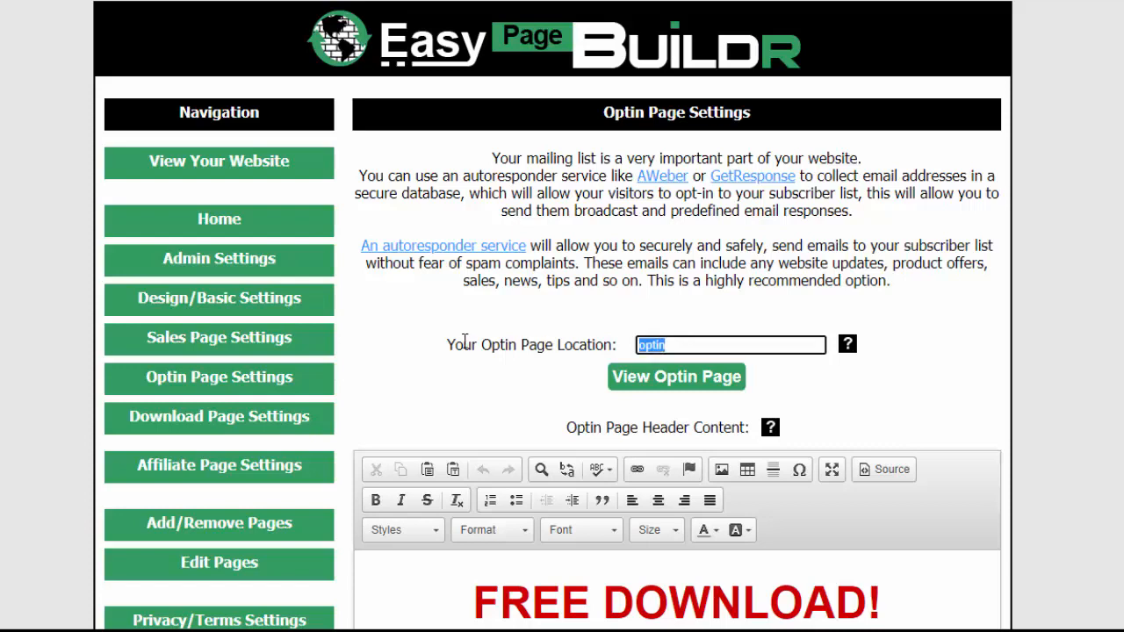
pyautogui.write('free')
pyautogui.scroll(-15, 851, 459)
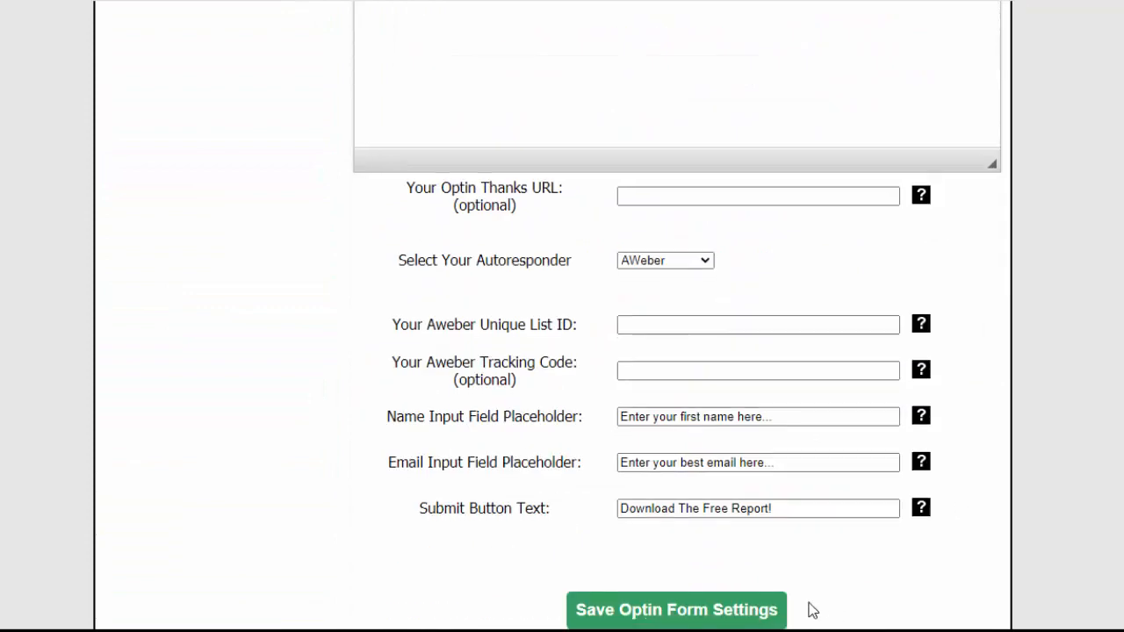
pyautogui.click(663, 612)
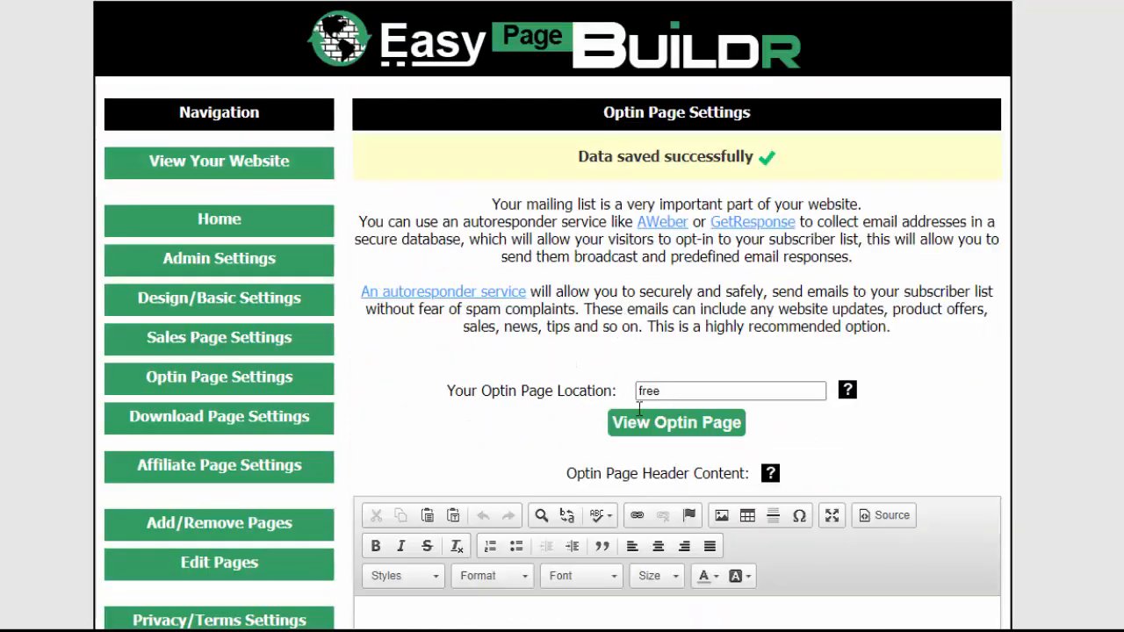
# View the live optin page, and return to the Optin Page Settings to check the header content and optin page image
pyautogui.click(647, 425)
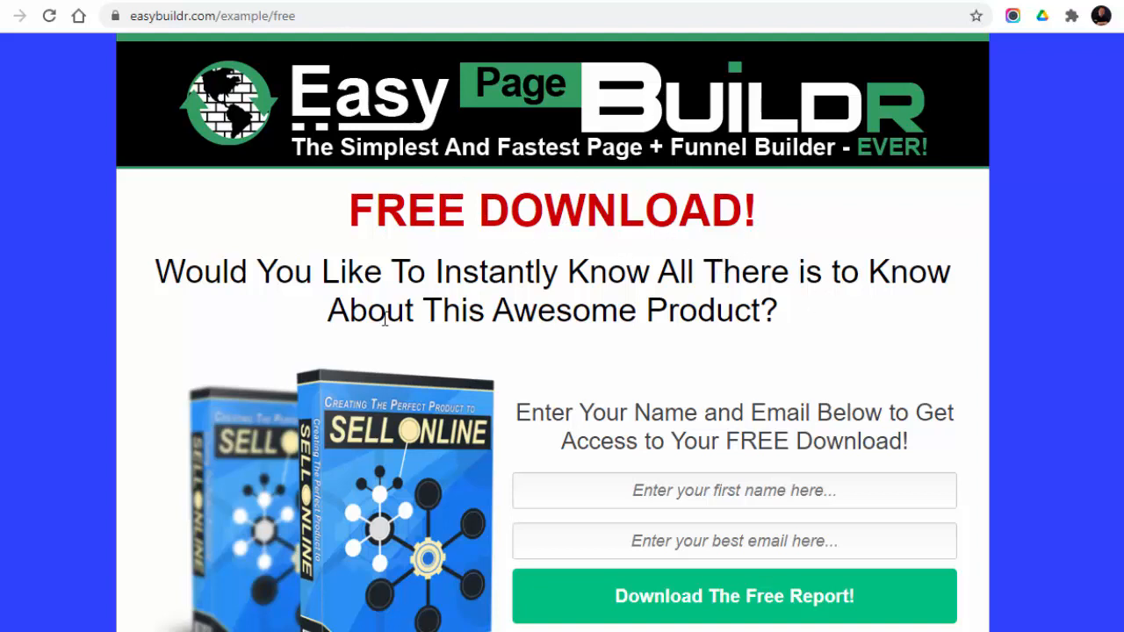
pyautogui.scroll(-1, 547, 407)
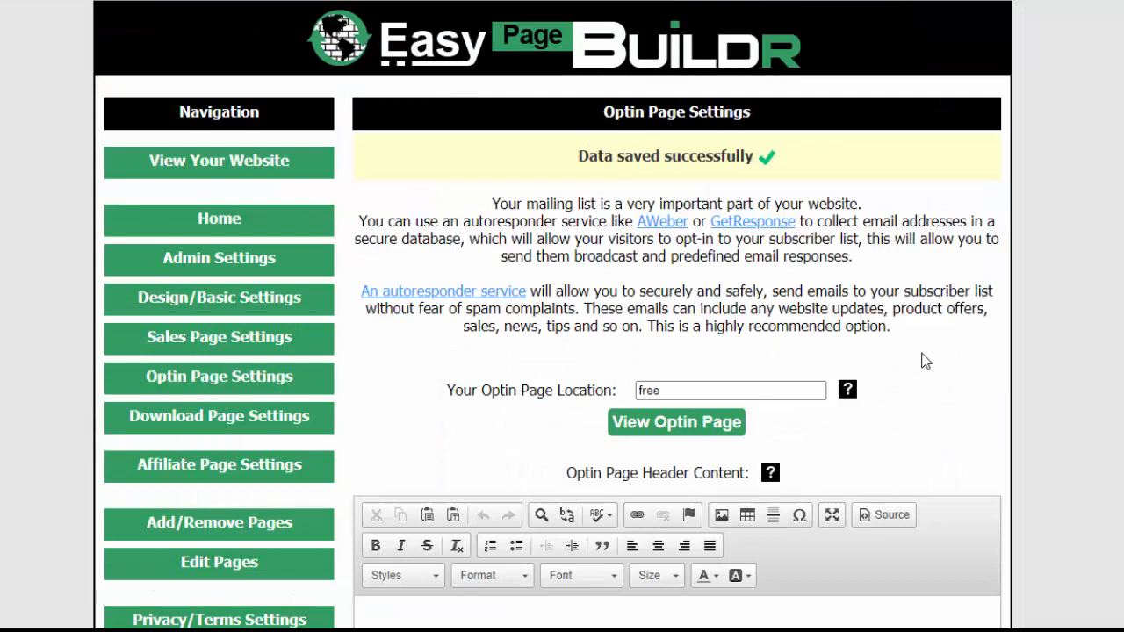
pyautogui.scroll(-4, 1029, 338)
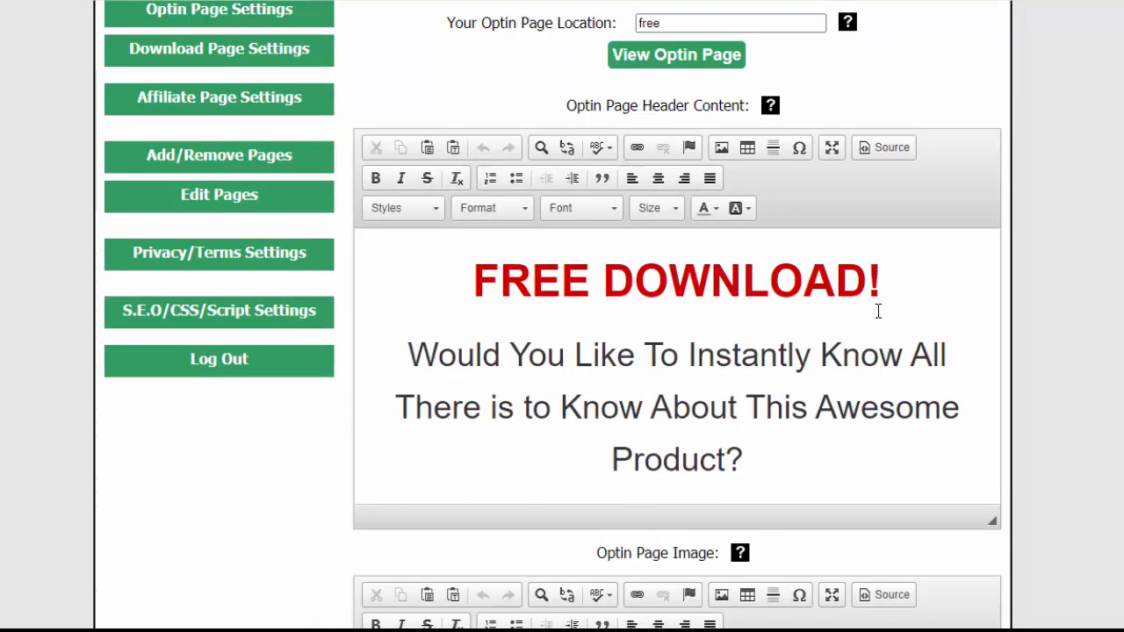
pyautogui.moveTo(864, 283); pyautogui.dragTo(464, 283)
pyautogui.click(632, 360)
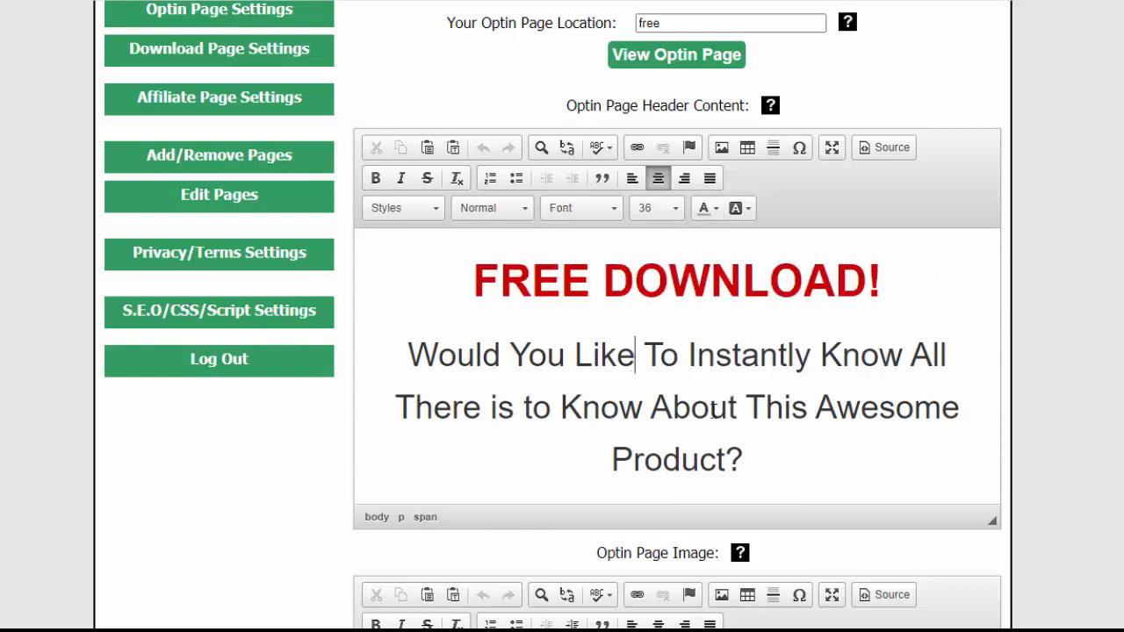
pyautogui.scroll(-3, 781, 409)
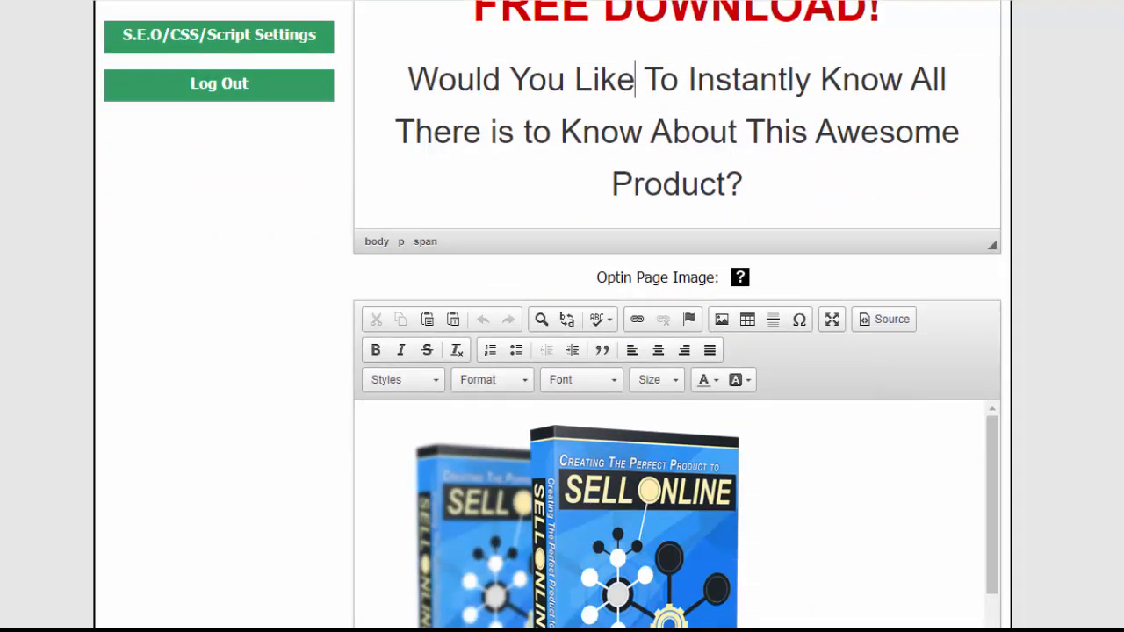
pyautogui.scroll(-2, 667, 132)
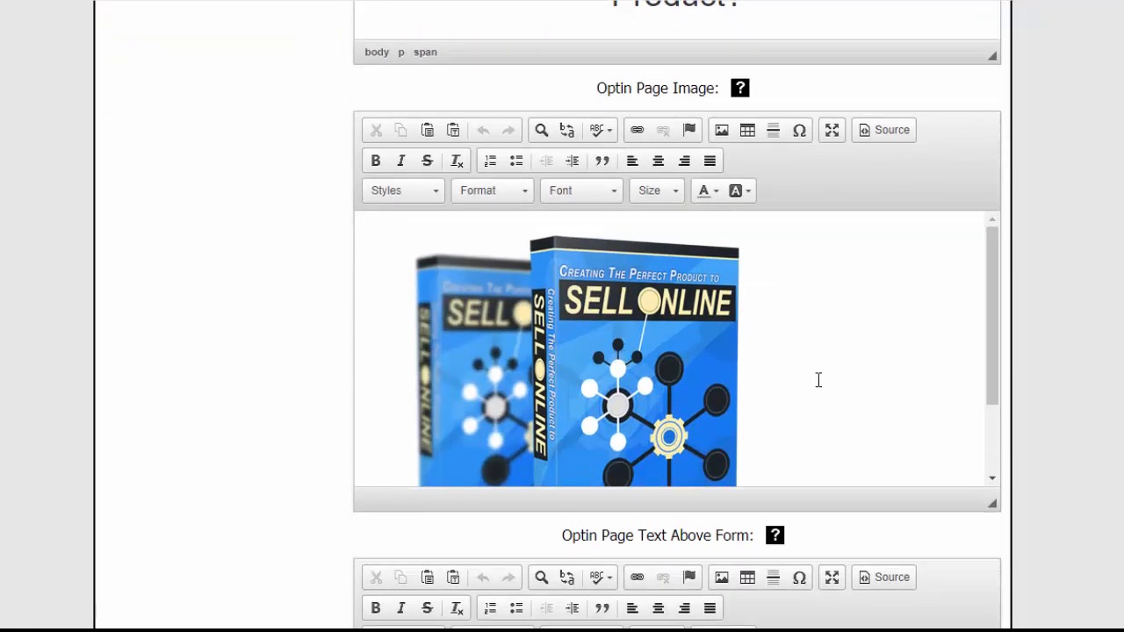
pyautogui.moveTo(993, 301); pyautogui.dragTo(1004, 362)
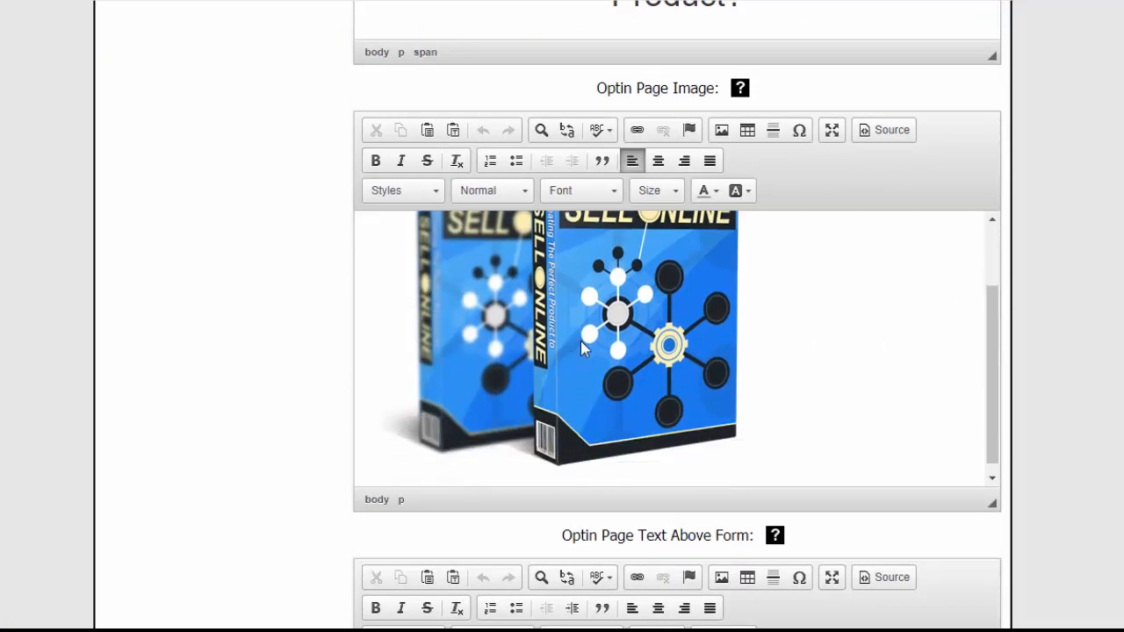
# Look over the optin page text above and below the form, and the optional thanks URL setting
pyautogui.scroll(-5, 1073, 419)
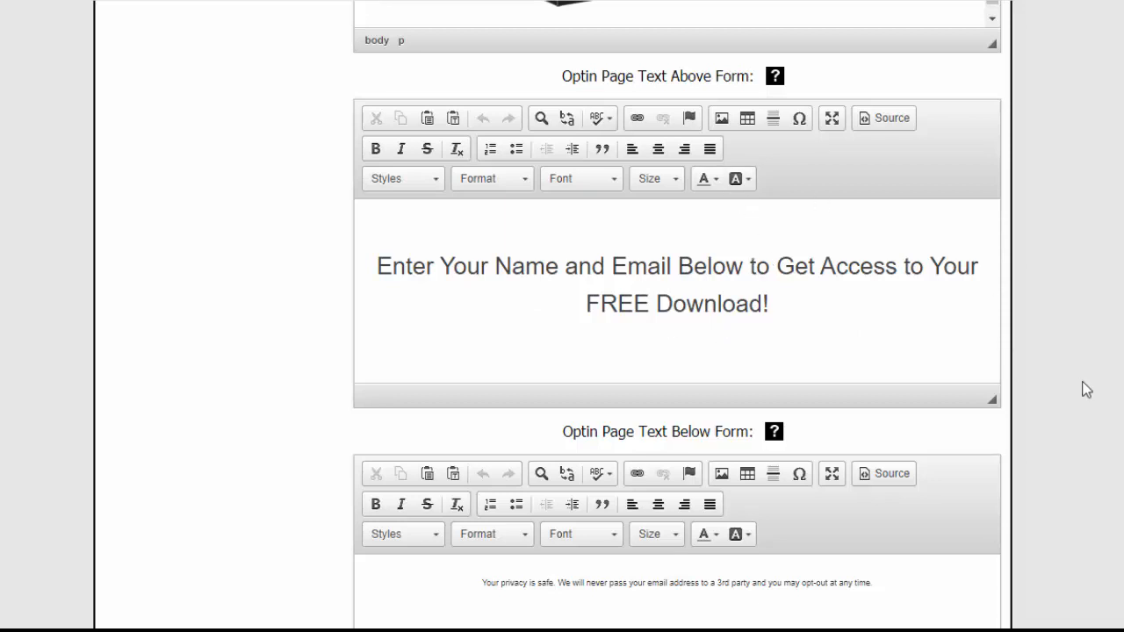
pyautogui.scroll(-1, 1086, 390)
pyautogui.scroll(-1, 1086, 390)
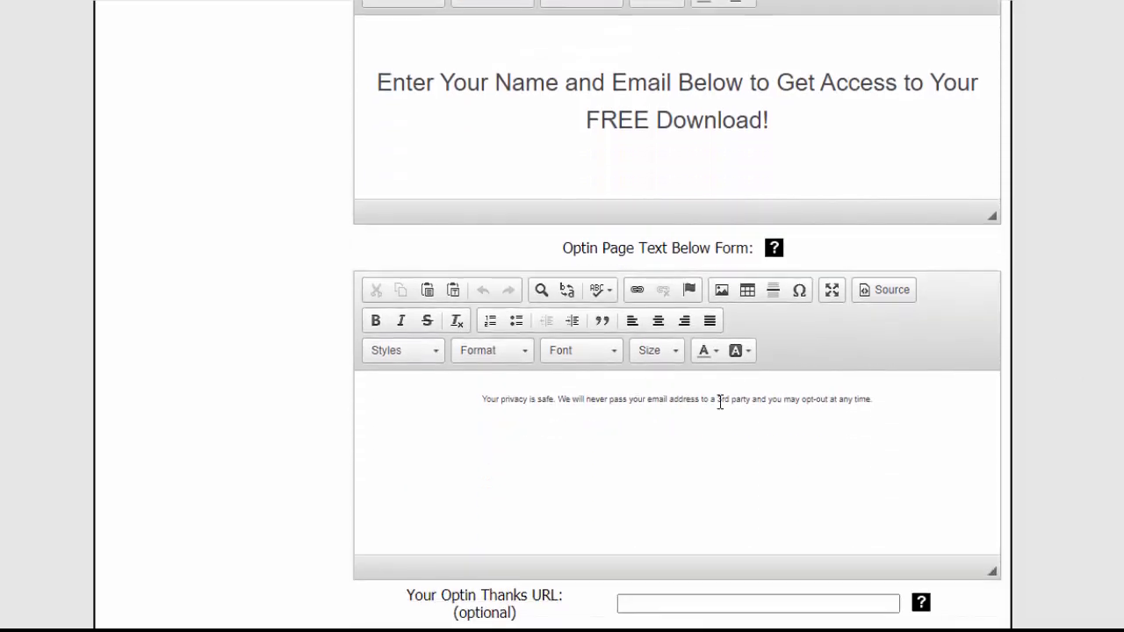
pyautogui.scroll(-3, 986, 392)
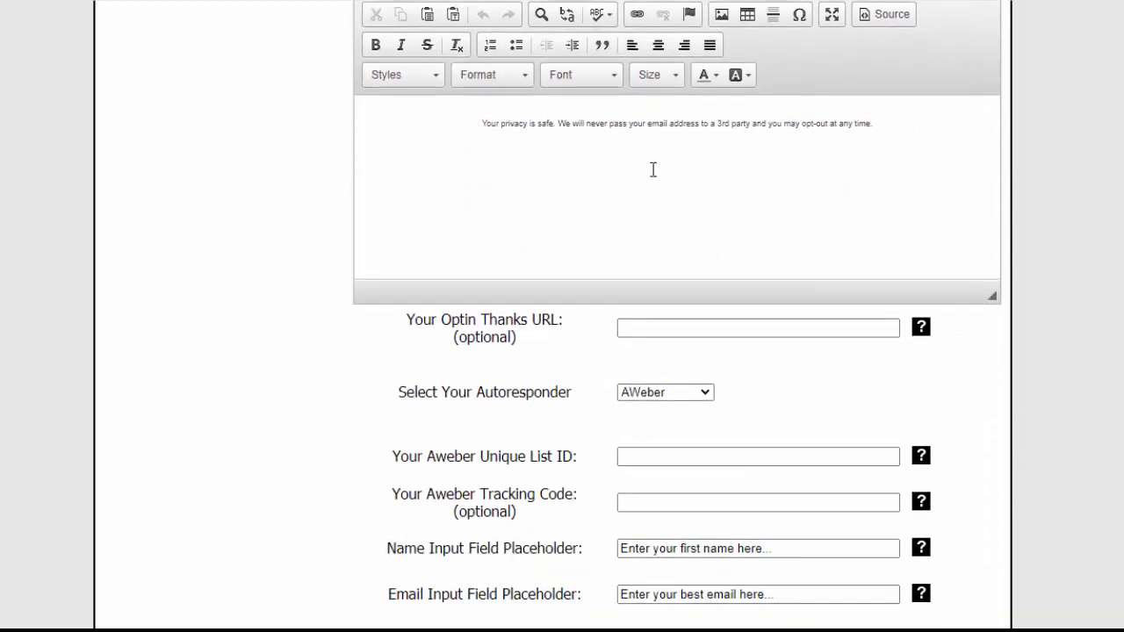
pyautogui.click(701, 141)
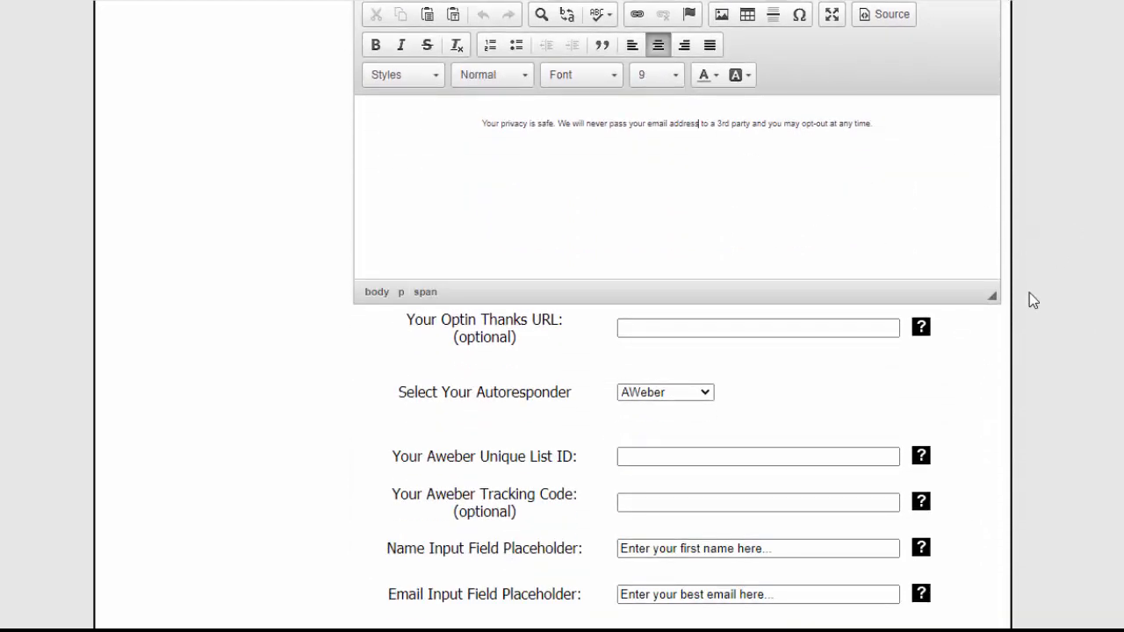
pyautogui.scroll(-1, 1010, 291)
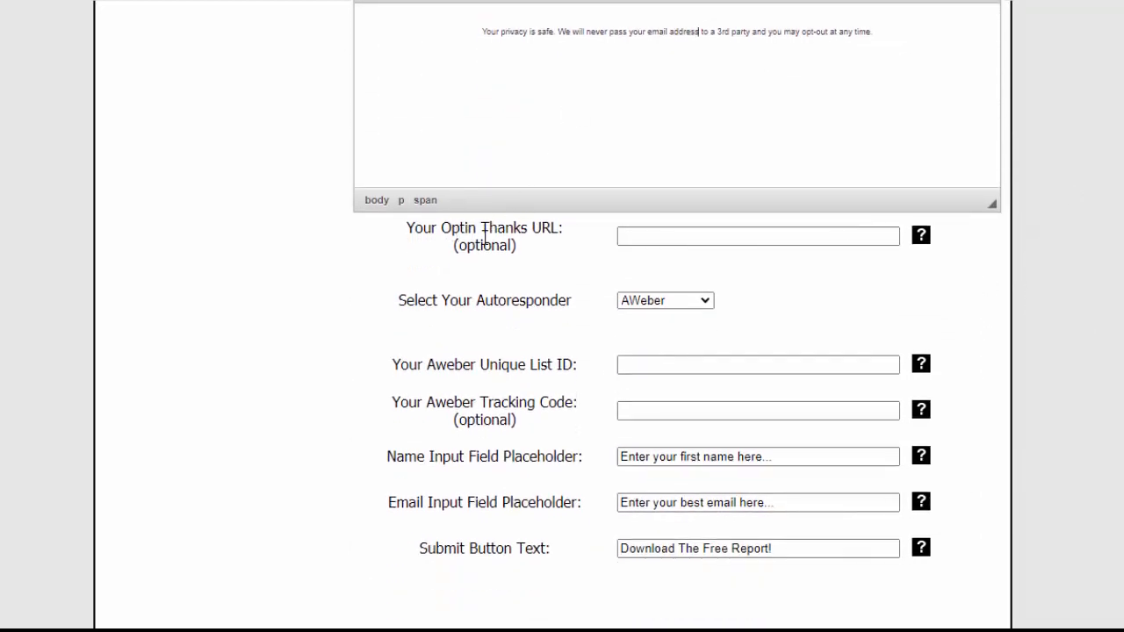
# Try the GetResponse and Other autoresponder options to compare their form fields, and set the autoresponder back to AWeber
pyautogui.click(699, 300)
pyautogui.click(659, 333)
pyautogui.click(703, 302)
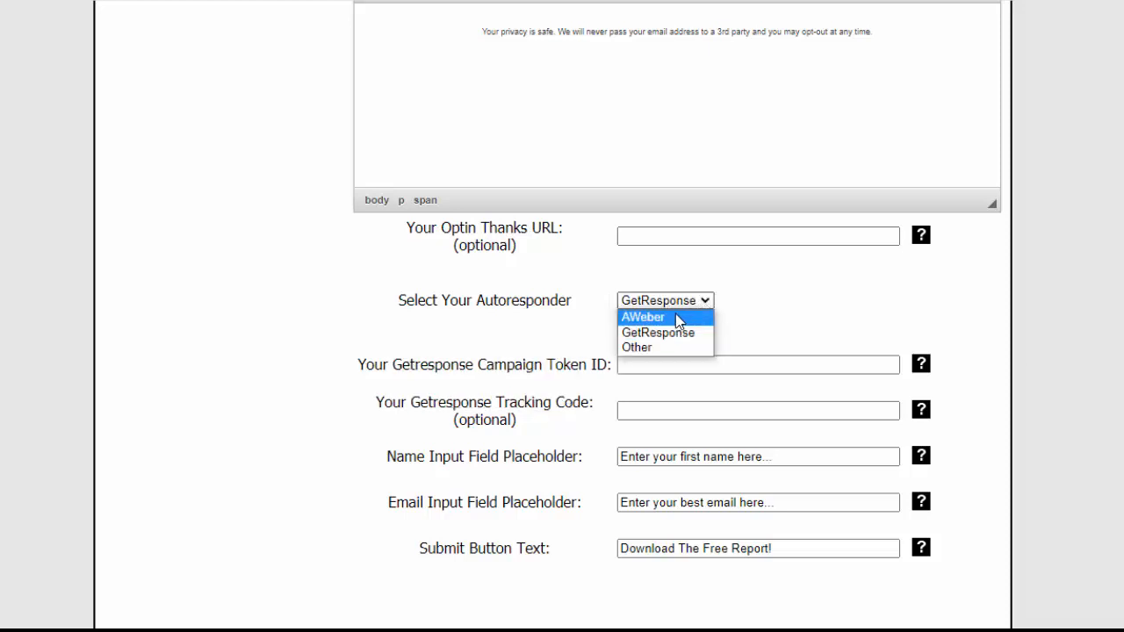
pyautogui.click(678, 317)
pyautogui.click(708, 302)
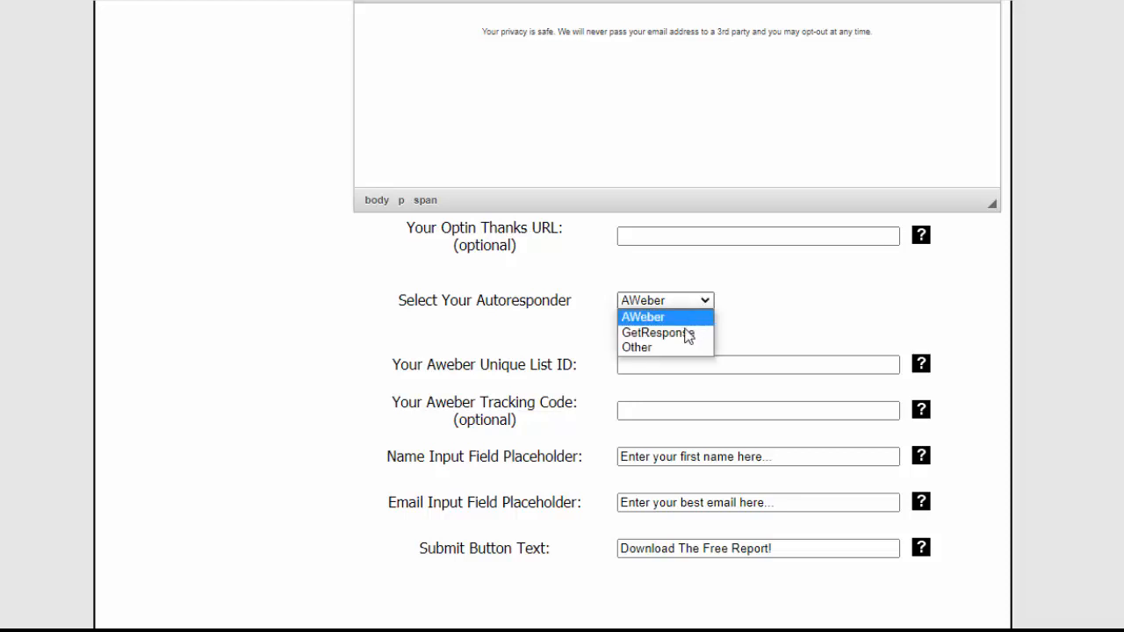
pyautogui.click(677, 346)
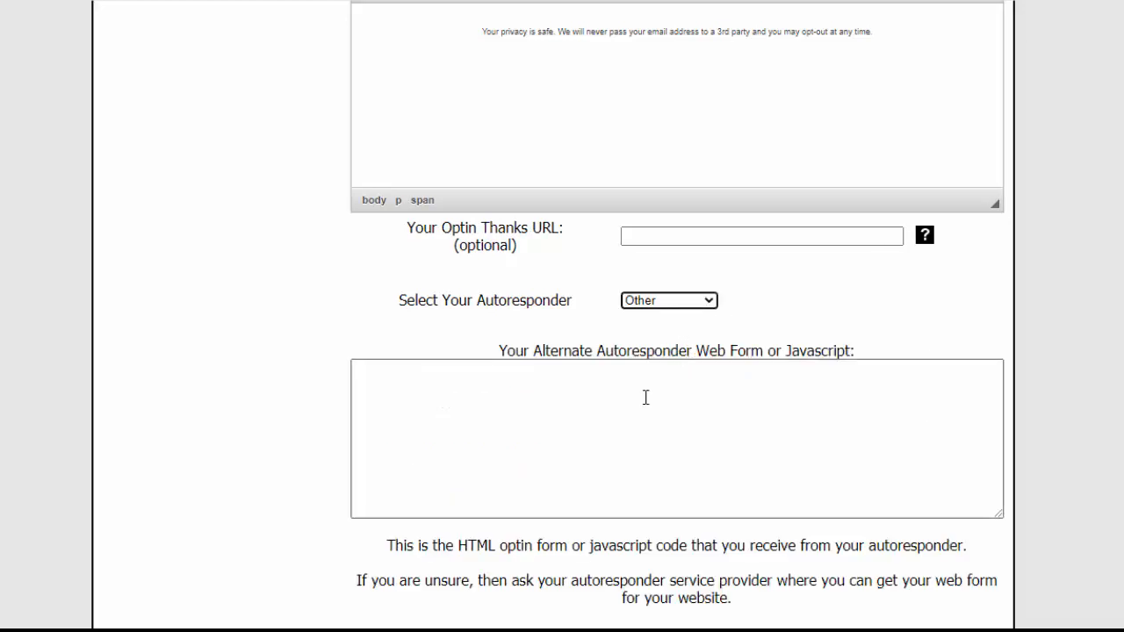
pyautogui.click(693, 302)
pyautogui.click(687, 316)
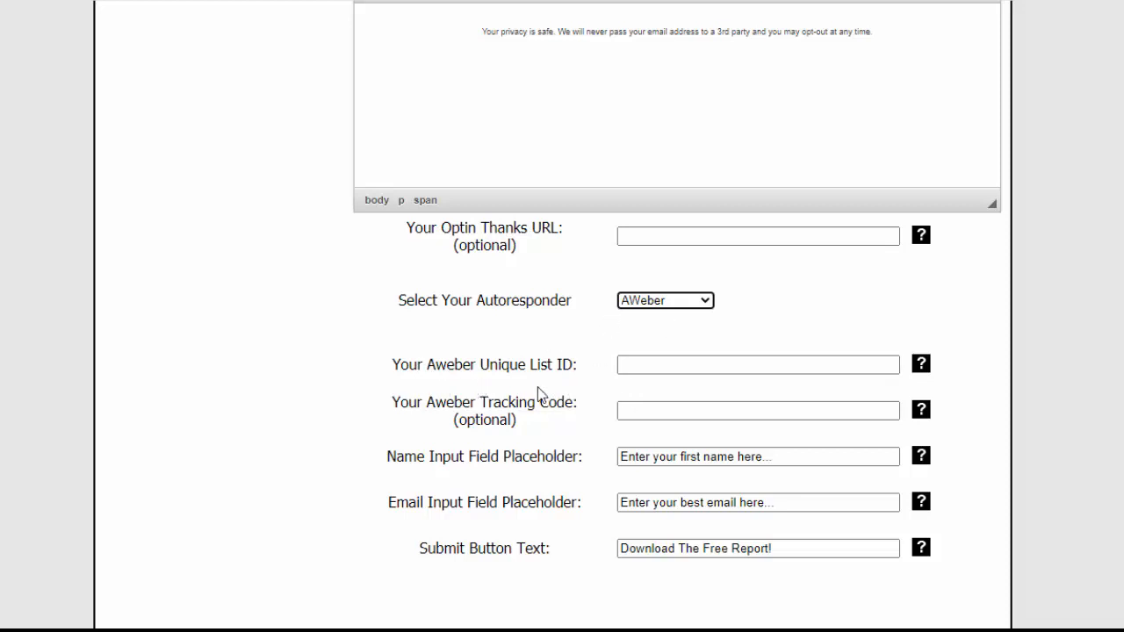
# Check the AWeber list, placeholder and submit button fields, and save the optin form settings
pyautogui.click(644, 365)
pyautogui.scroll(-2, 950, 435)
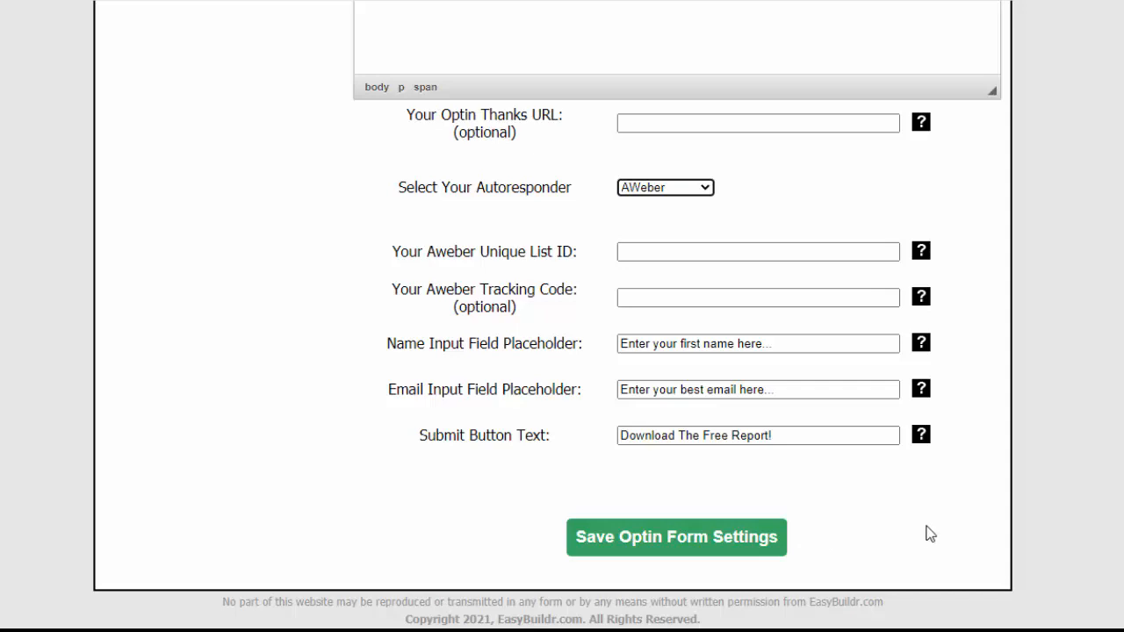
pyautogui.scroll(10, 1036, 537)
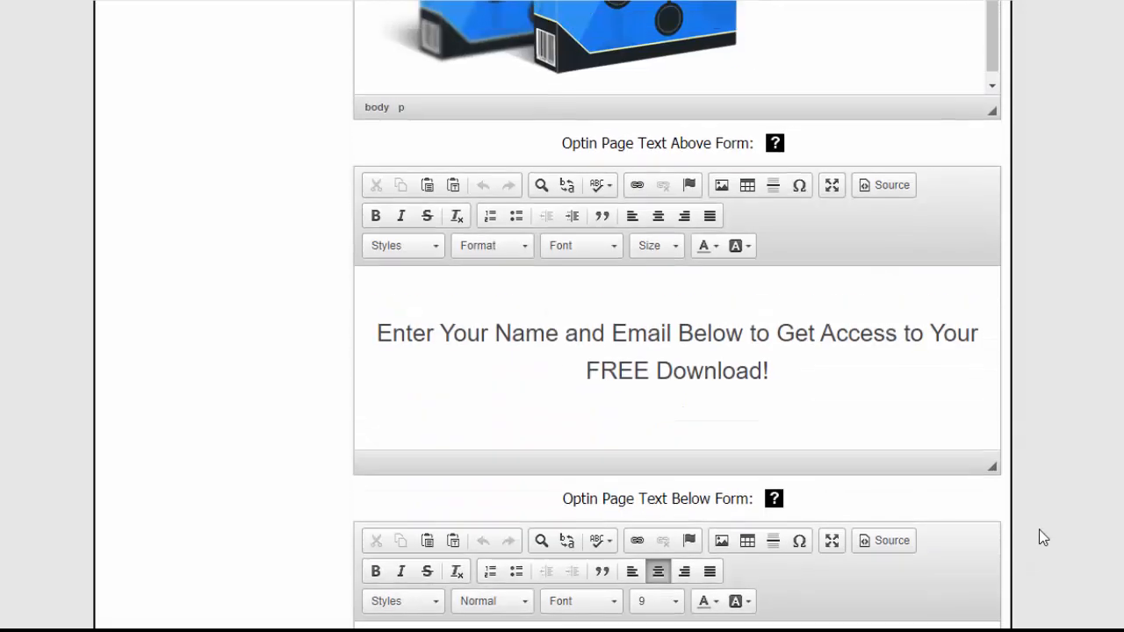
pyautogui.scroll(-6, 1041, 534)
pyautogui.scroll(-4, 1045, 537)
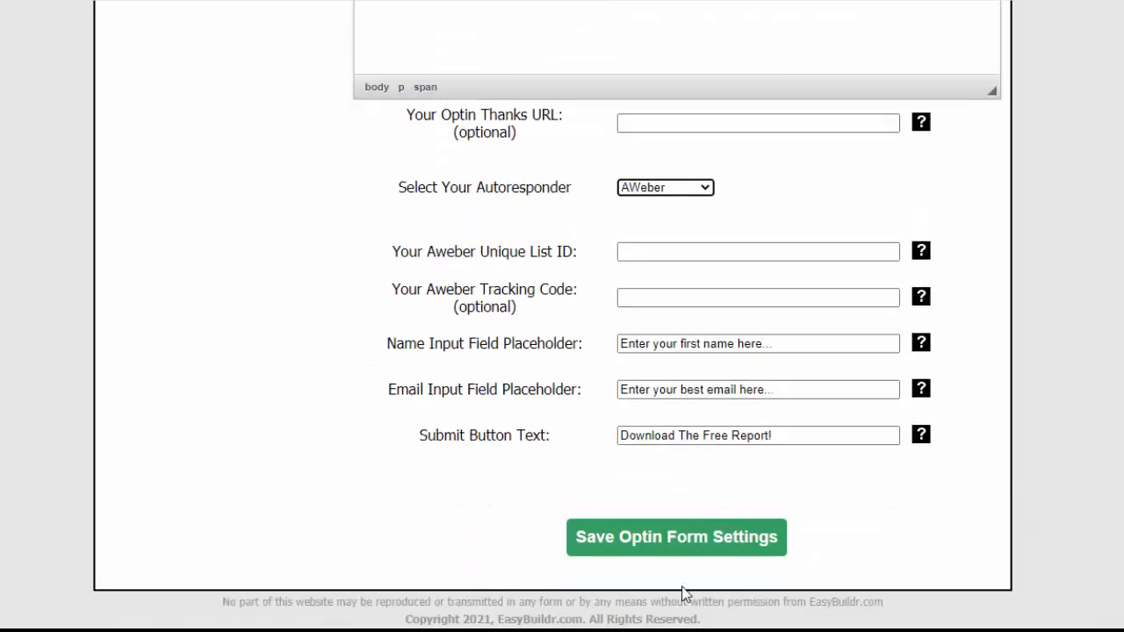
pyautogui.click(640, 545)
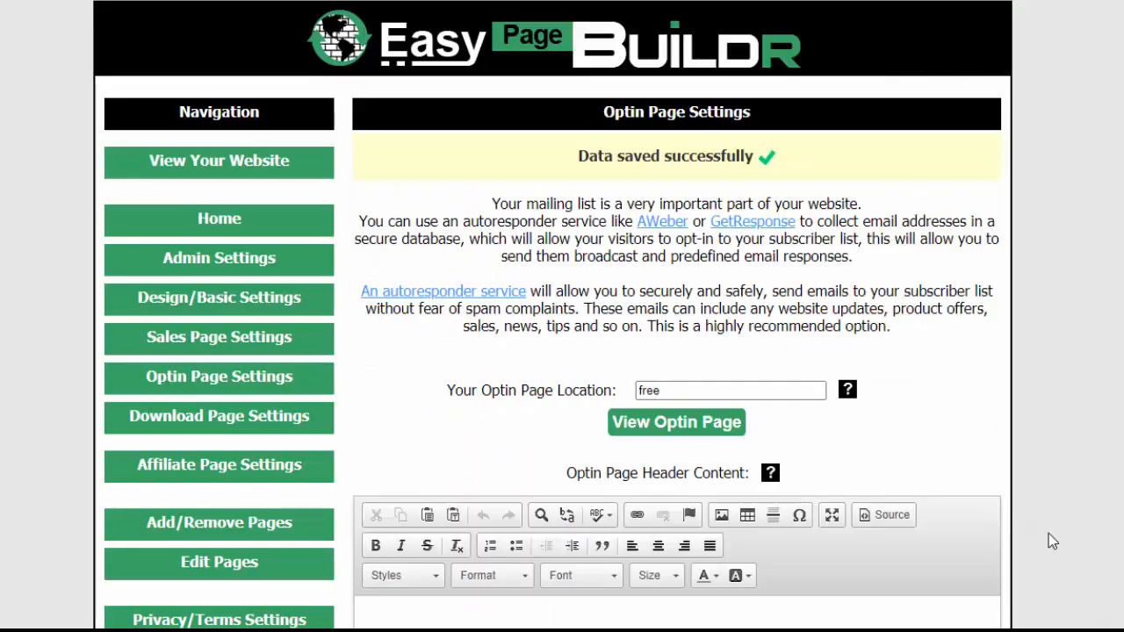
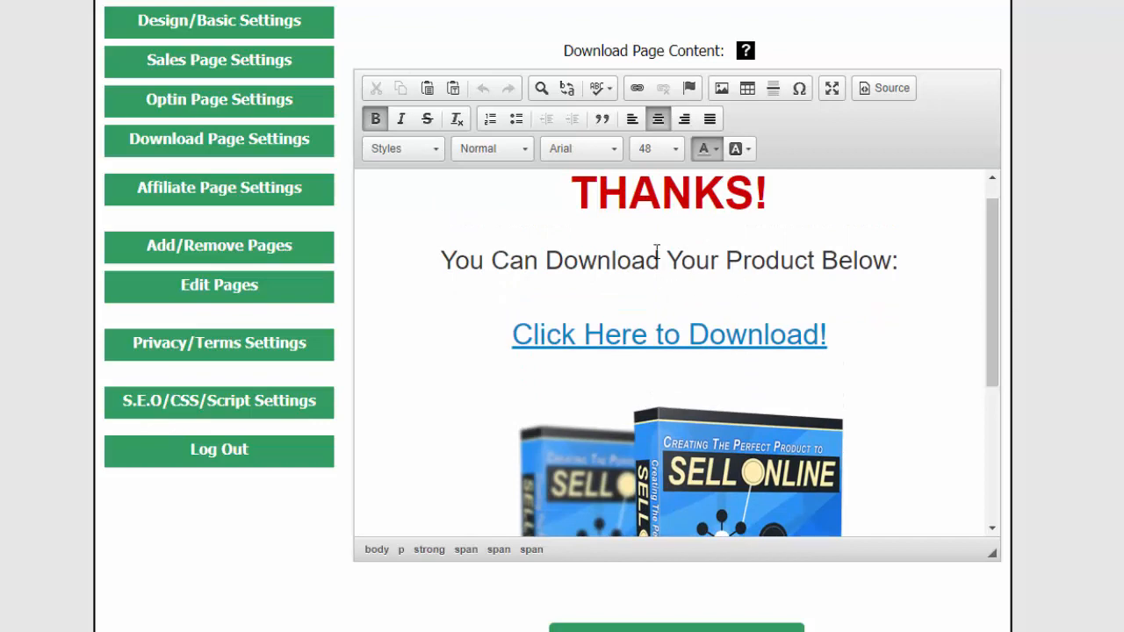
# Look over the download page content, from the thank-you text and download link to the product image below
pyautogui.scroll(-5, 846, 331)
pyautogui.scroll(-2, 643, 314)
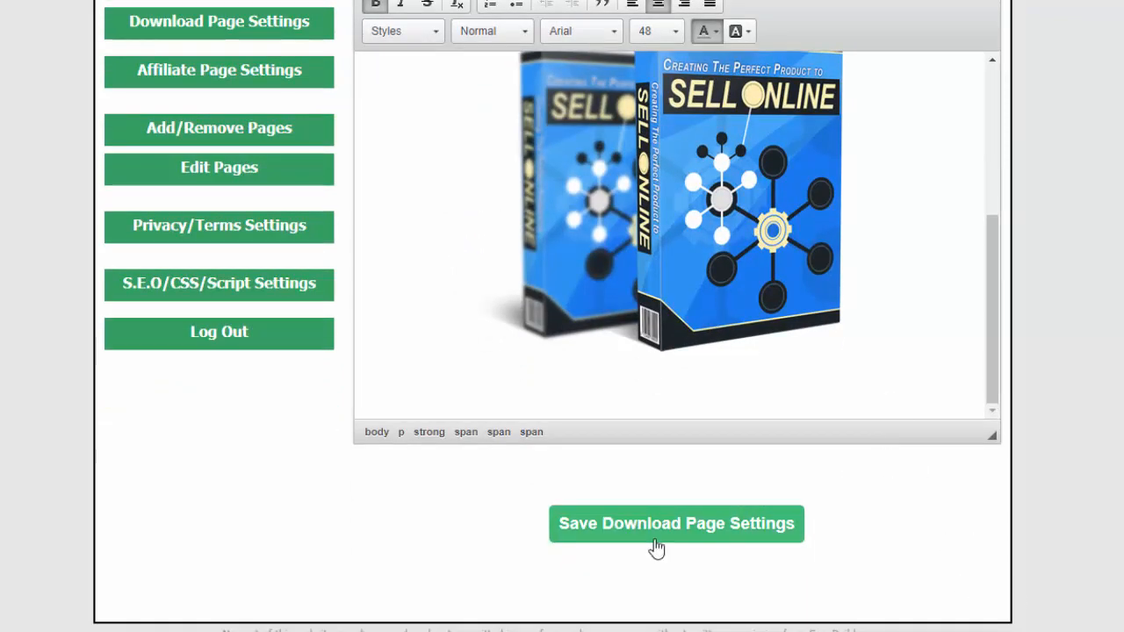
pyautogui.scroll(6, 978, 478)
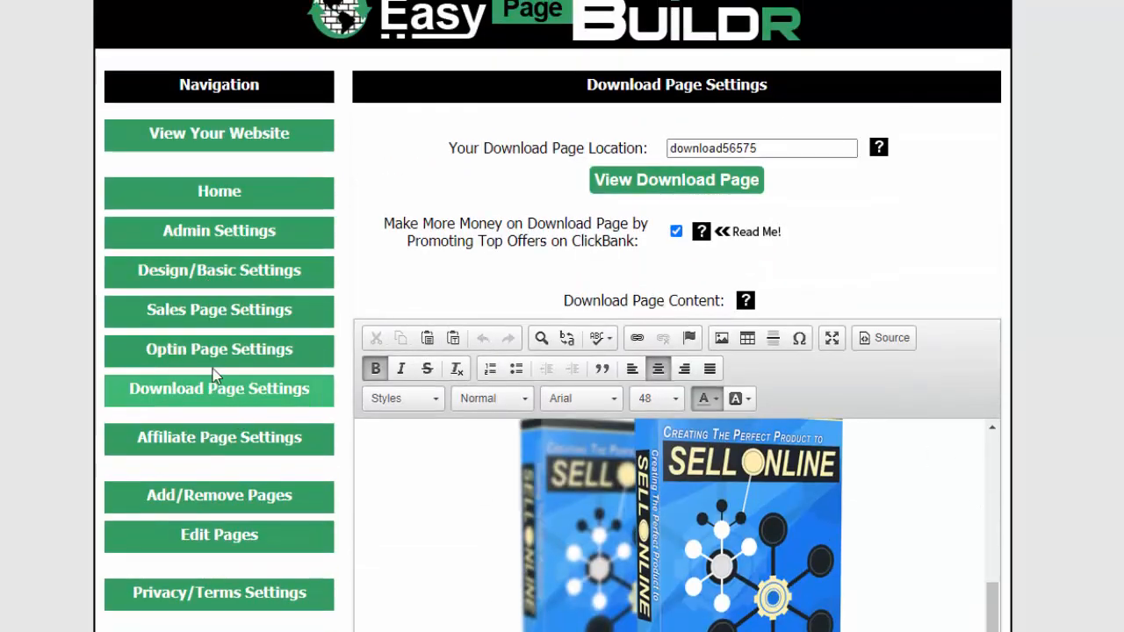
# Open the Affiliate Page Settings and view the live affiliate page, from the headline and funnel diagram to the prizes section
pyautogui.click(219, 451)
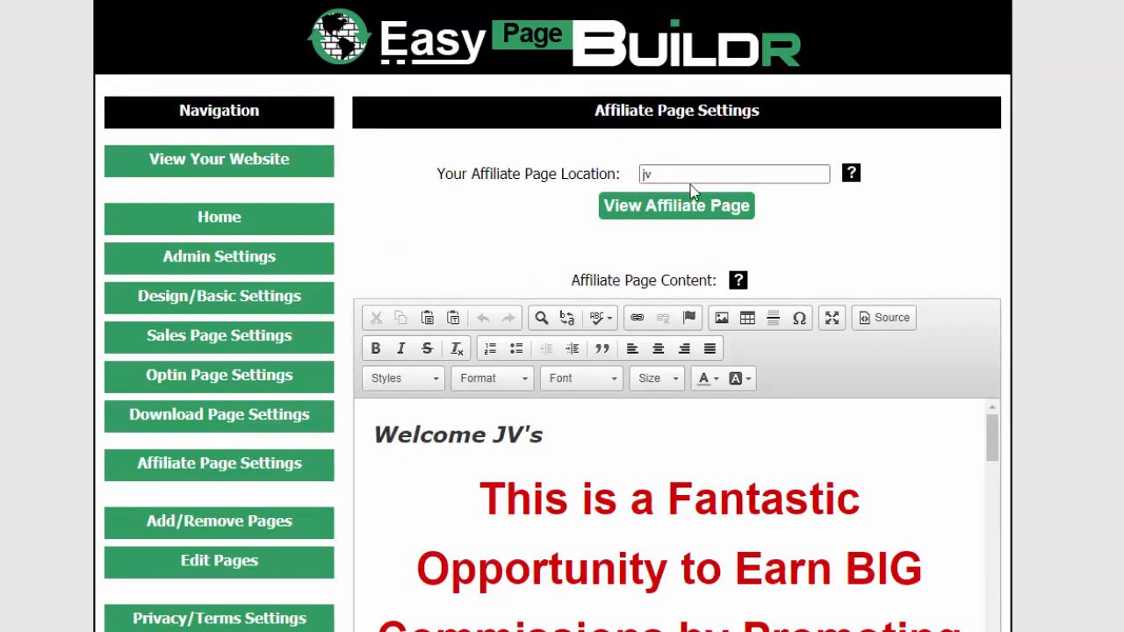
pyautogui.click(662, 214)
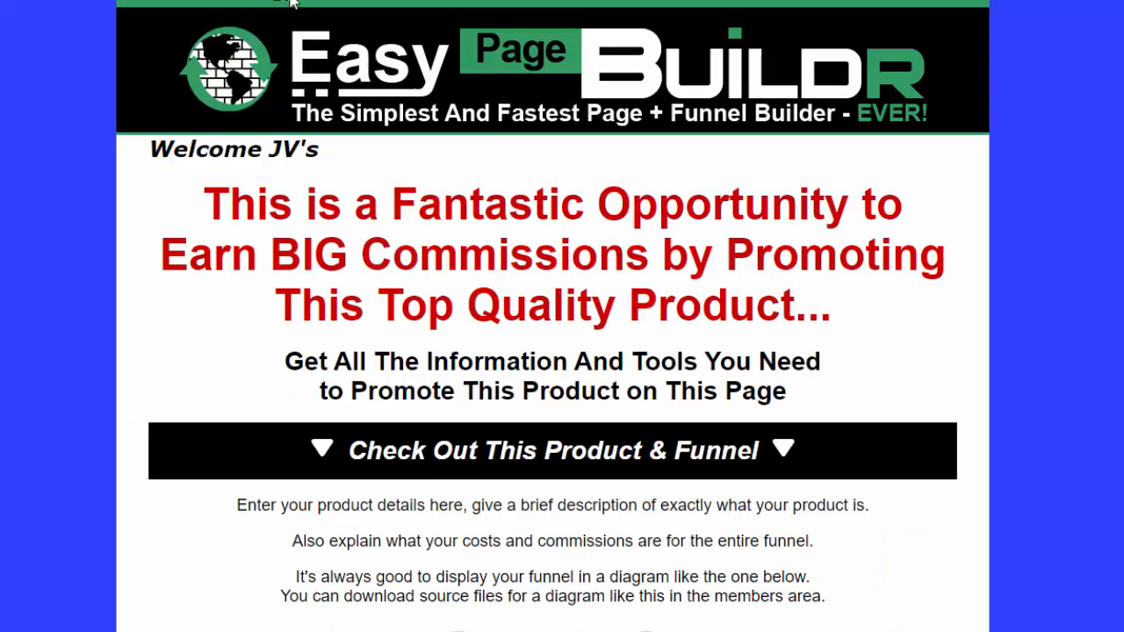
pyautogui.scroll(-4, 579, 338)
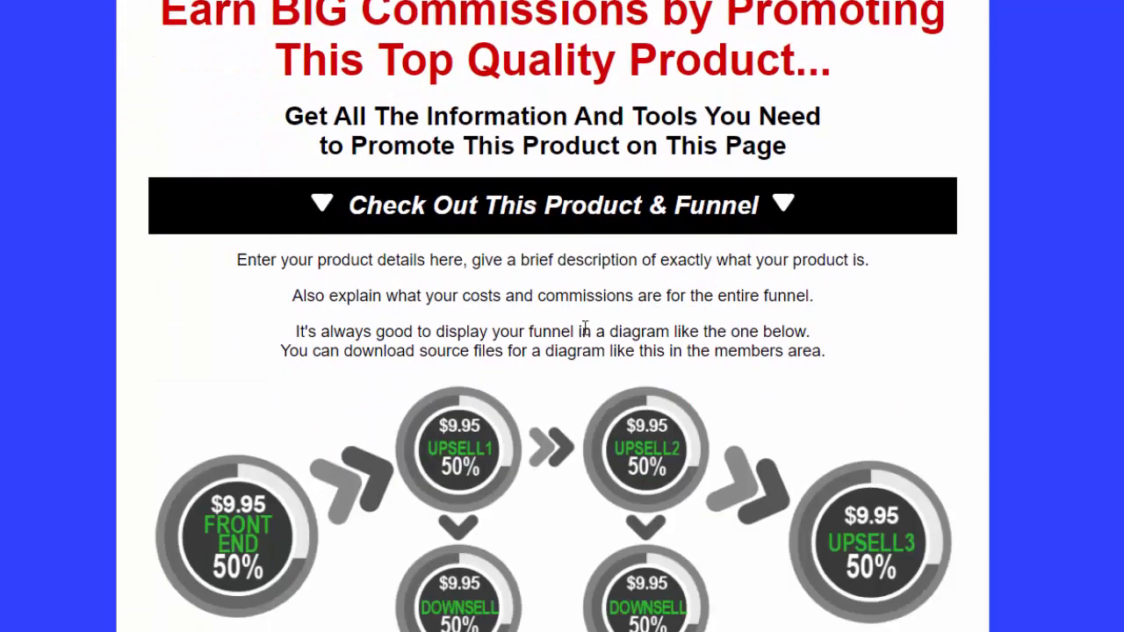
pyautogui.scroll(4, 587, 333)
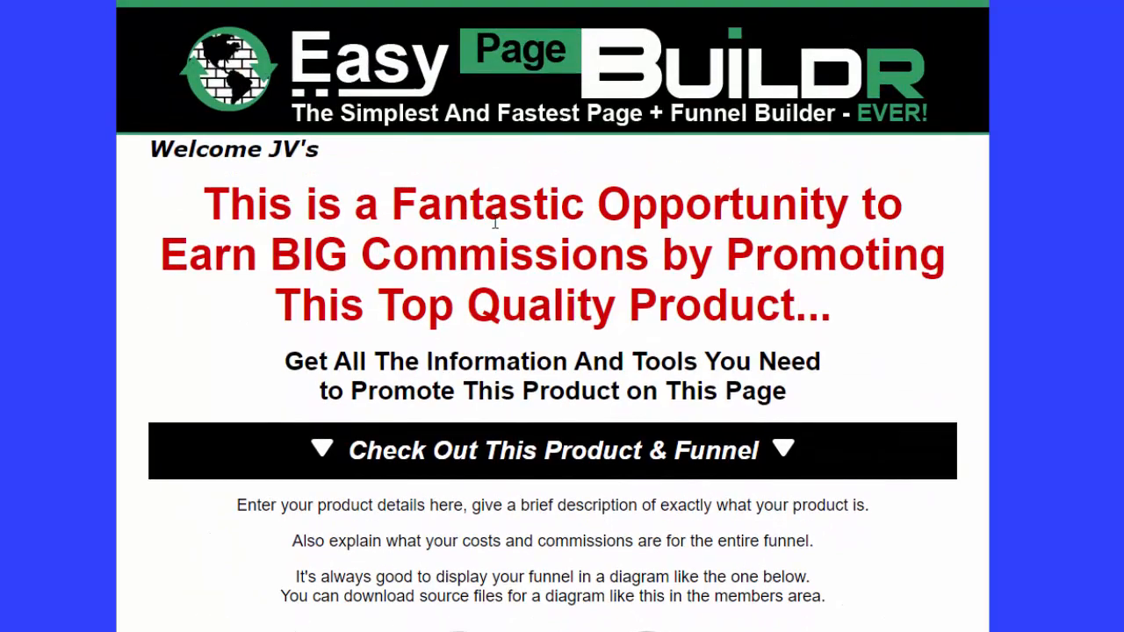
pyautogui.scroll(-10, 495, 224)
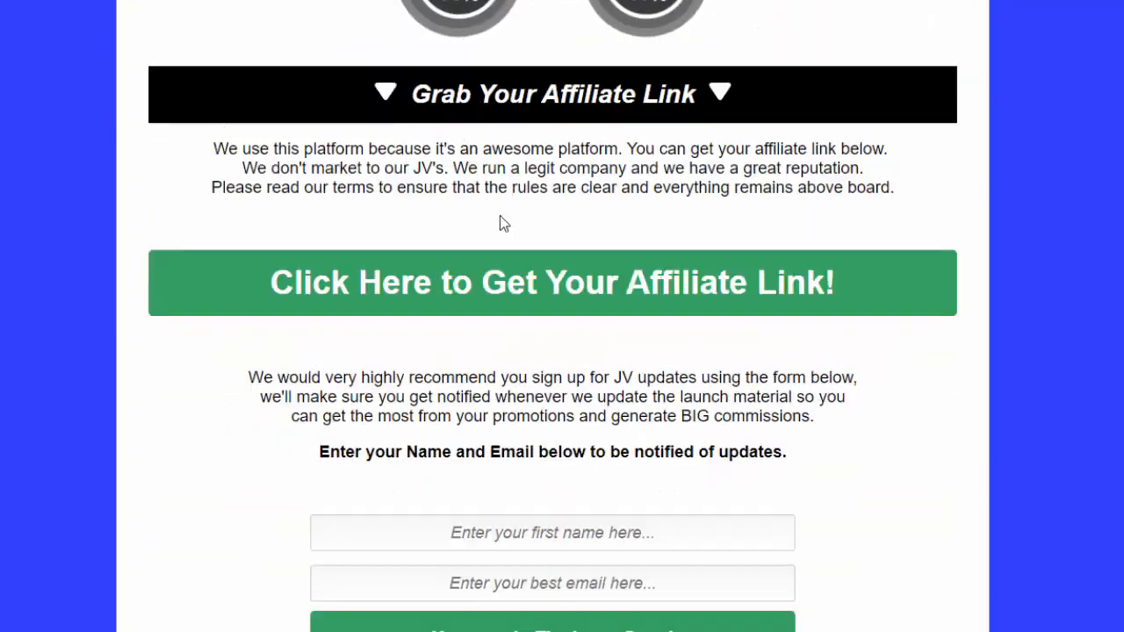
pyautogui.scroll(-10, 553, 182)
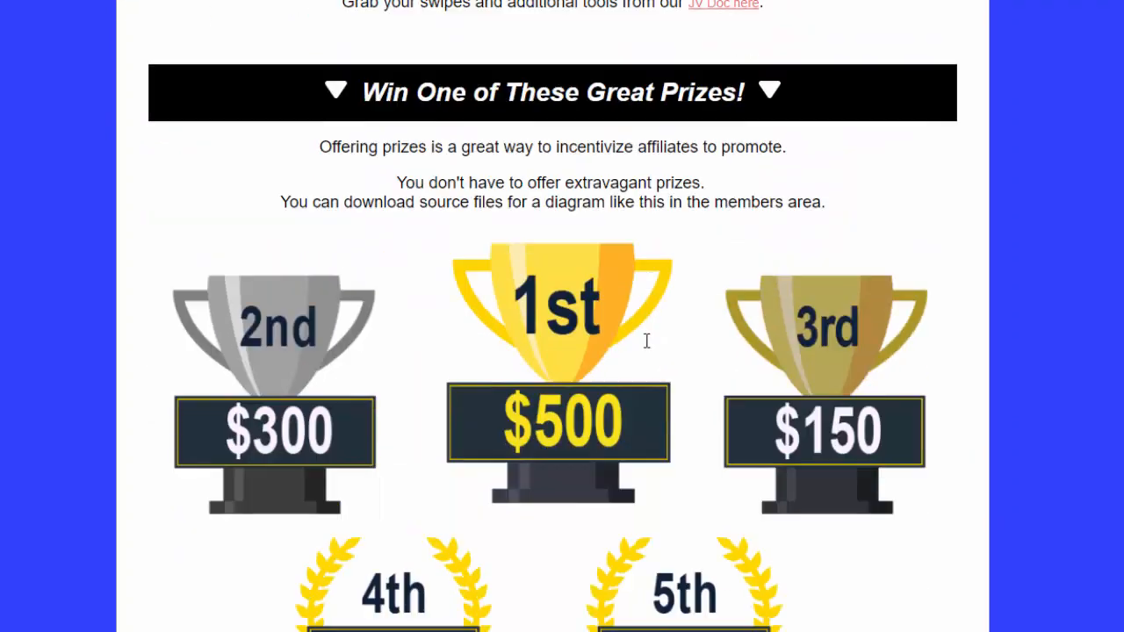
pyautogui.scroll(15, 723, 403)
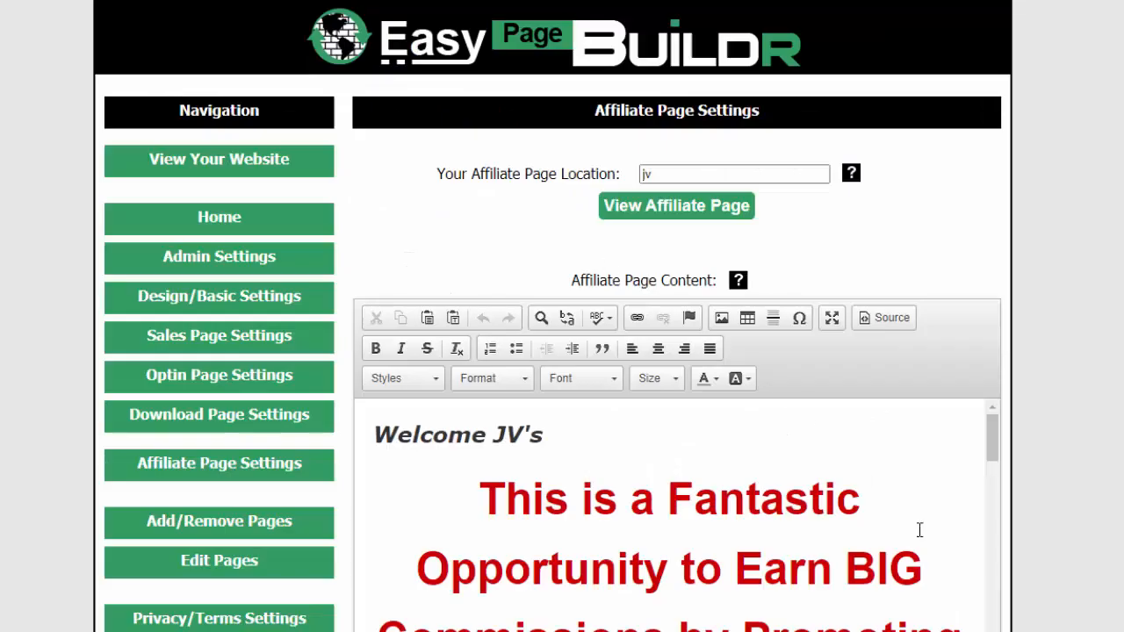
# Examine the affiliate page content in the editor, from the funnel diagram and affiliate link text to the closing contact links
pyautogui.scroll(-3, 912, 529)
pyautogui.scroll(-3, 1064, 489)
pyautogui.scroll(-1, 1063, 456)
pyautogui.moveTo(989, 126); pyautogui.dragTo(992, 200)
pyautogui.moveTo(682, 313); pyautogui.dragTo(635, 315)
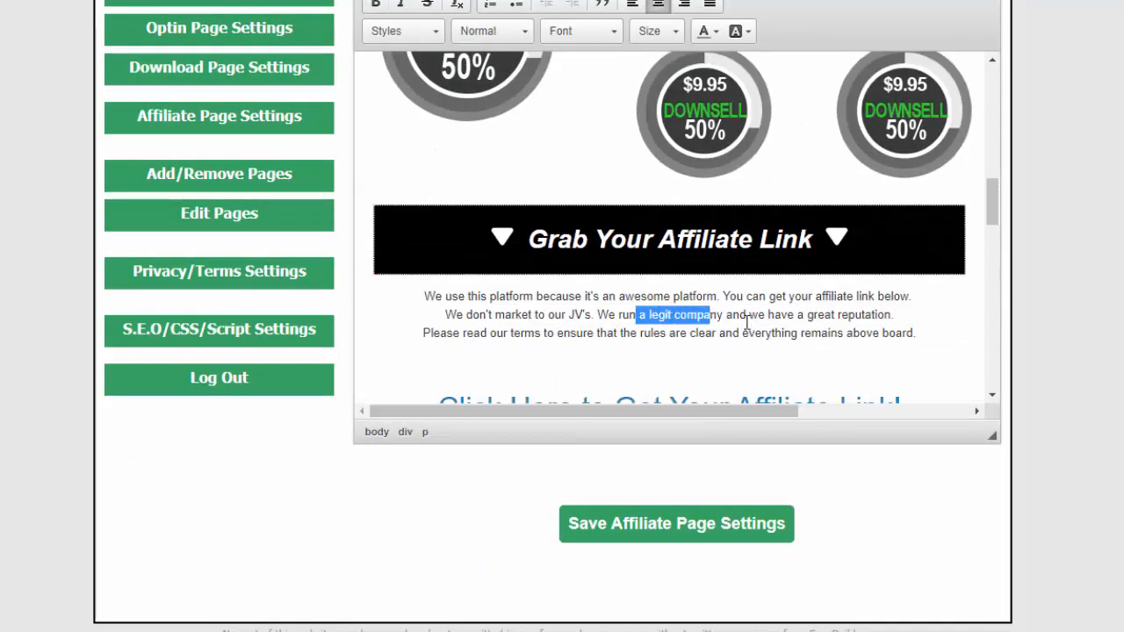
pyautogui.click(707, 319)
pyautogui.scroll(-3, 931, 285)
pyautogui.scroll(8, 913, 283)
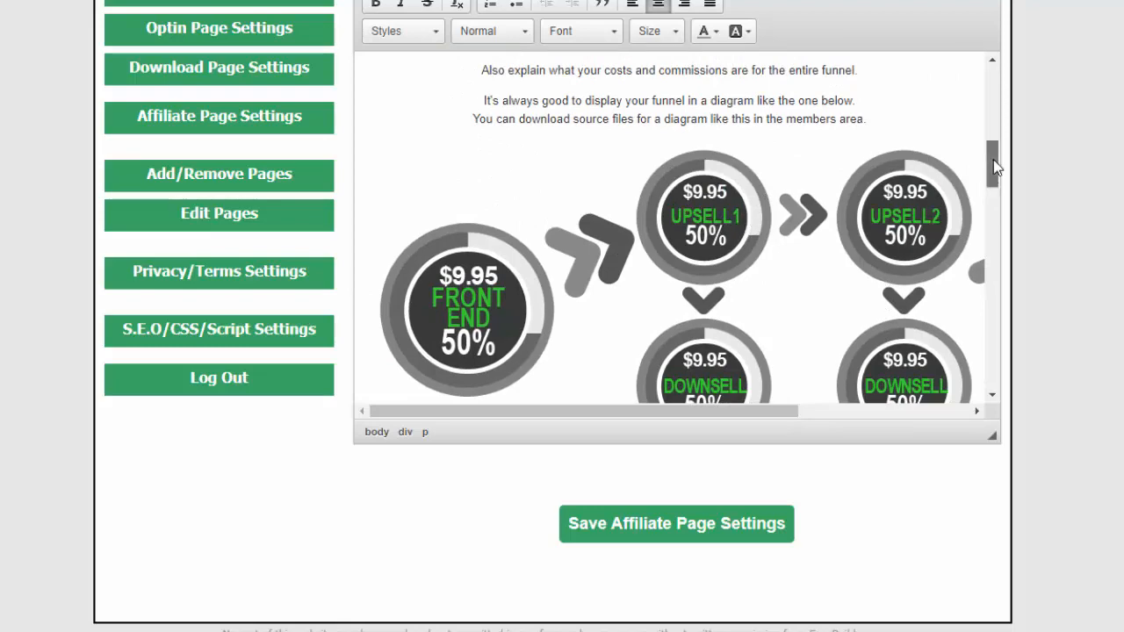
pyautogui.scroll(-2, 992, 162)
pyautogui.moveTo(1001, 185); pyautogui.dragTo(1006, 407)
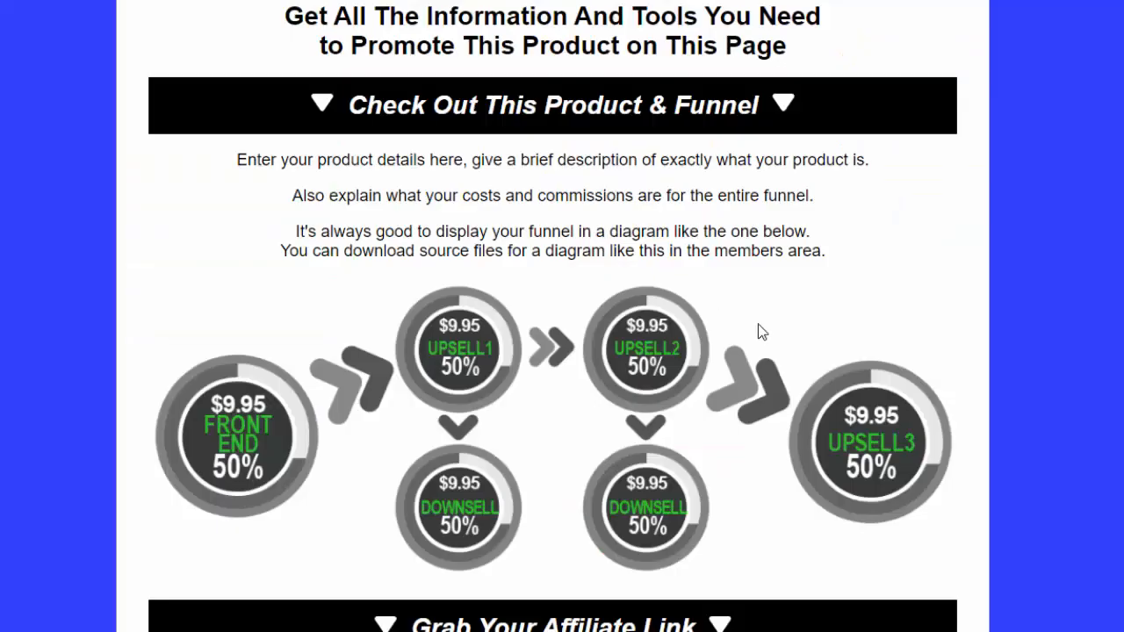
# Review the live affiliate page again, including its JV updates signup form and promotional tools section
pyautogui.scroll(4, 760, 331)
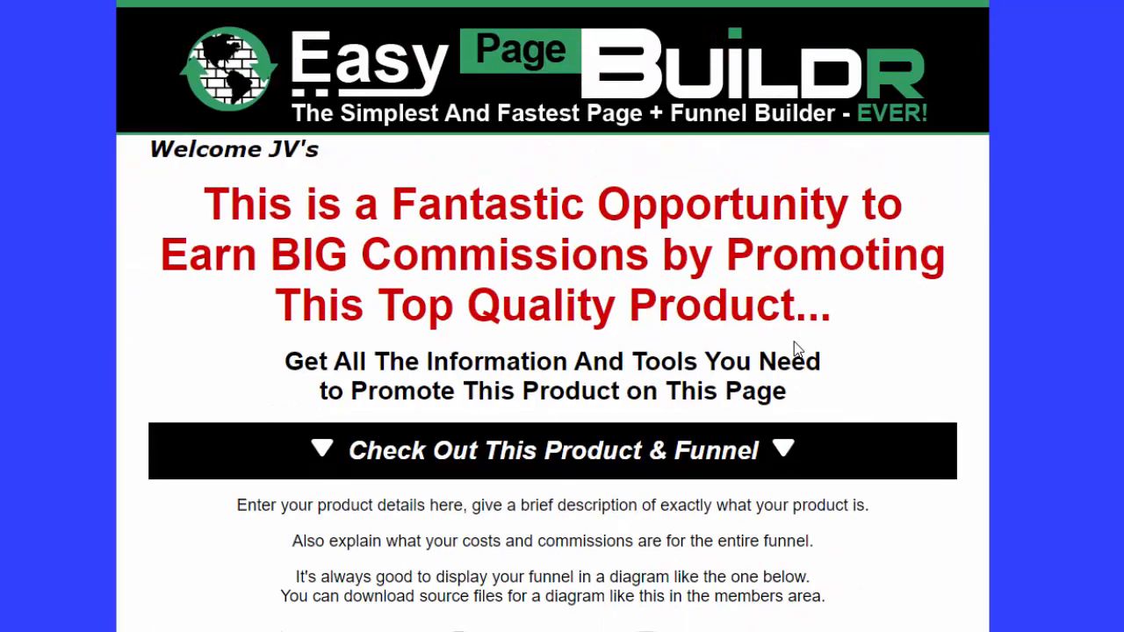
pyautogui.scroll(-8, 796, 348)
pyautogui.scroll(-5, 795, 346)
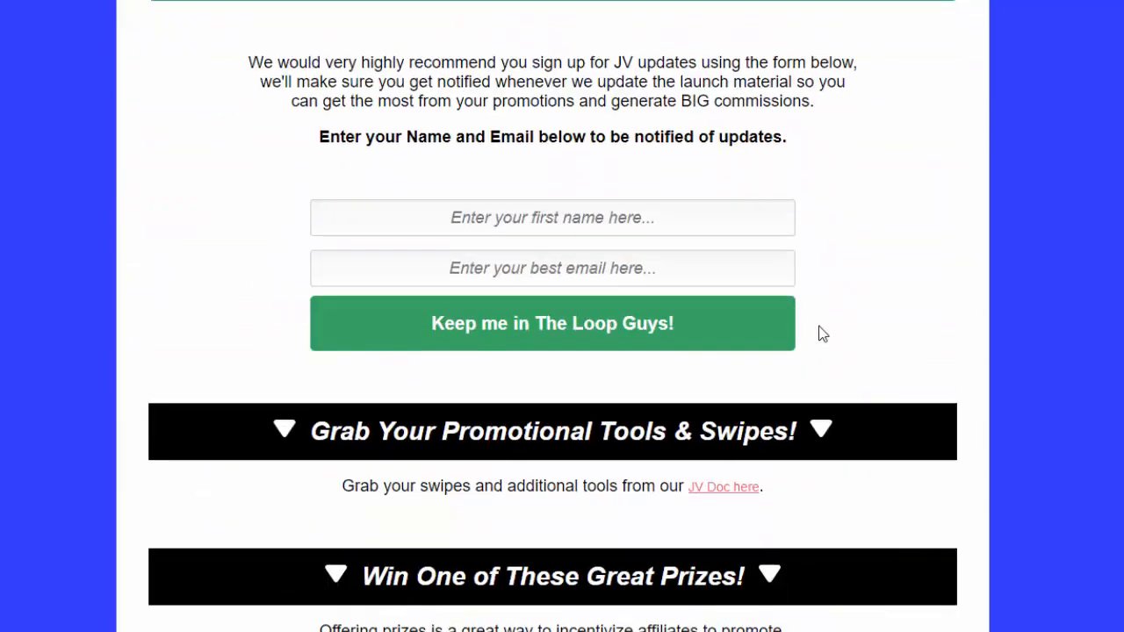
pyautogui.scroll(-3, 742, 504)
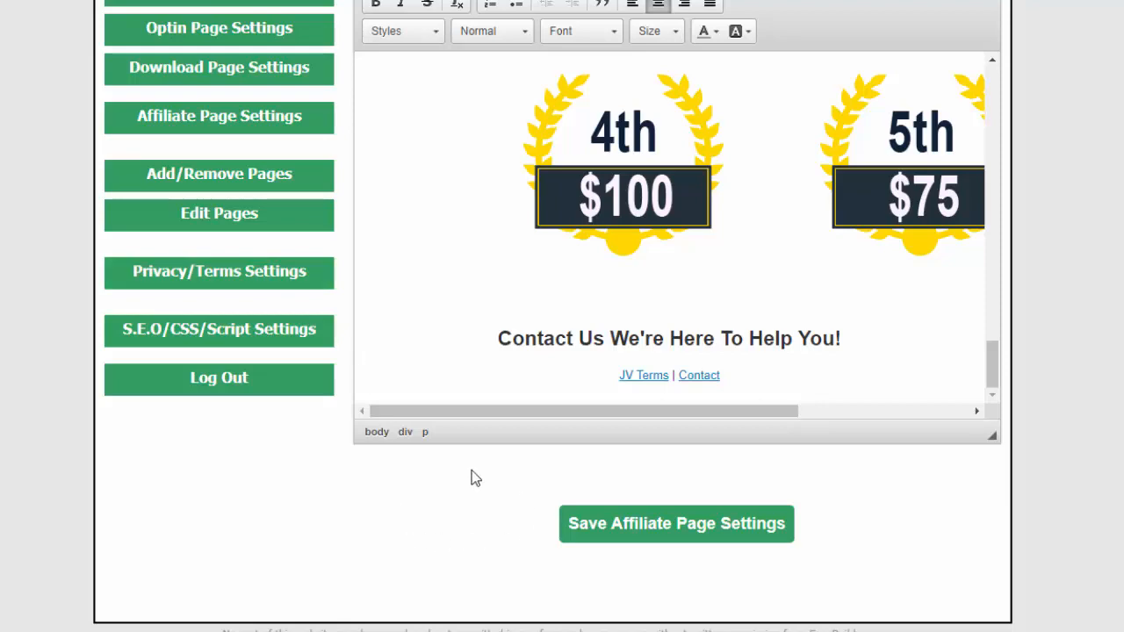
# Open the Privacy/Terms Settings, view the live privacy policy page, and return to the settings
pyautogui.scroll(3, 221, 573)
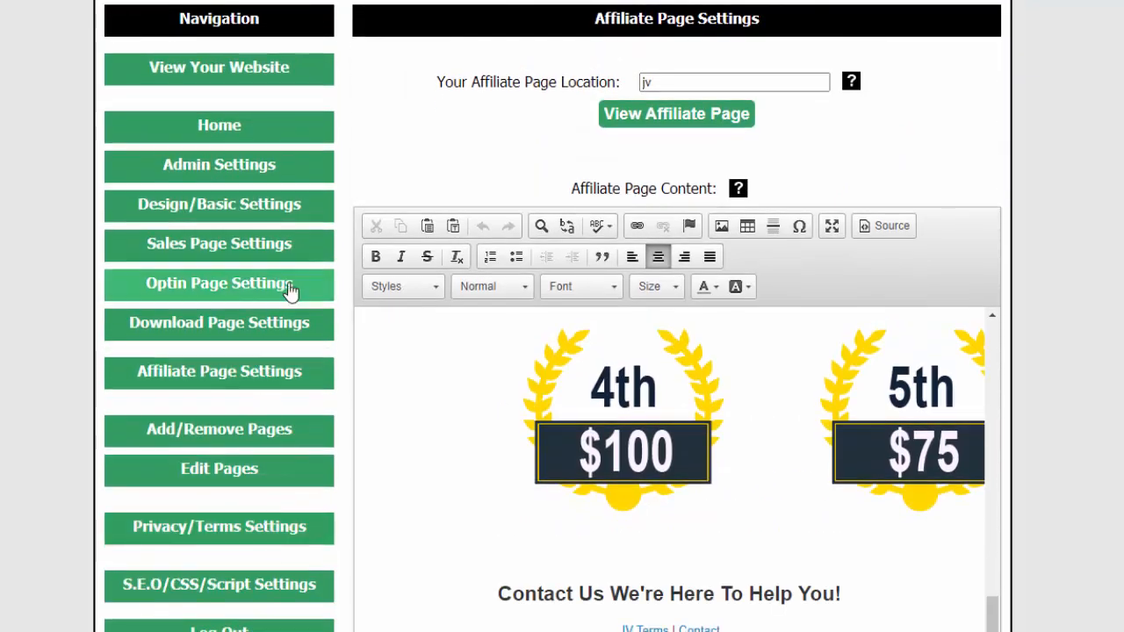
pyautogui.scroll(-2, 313, 529)
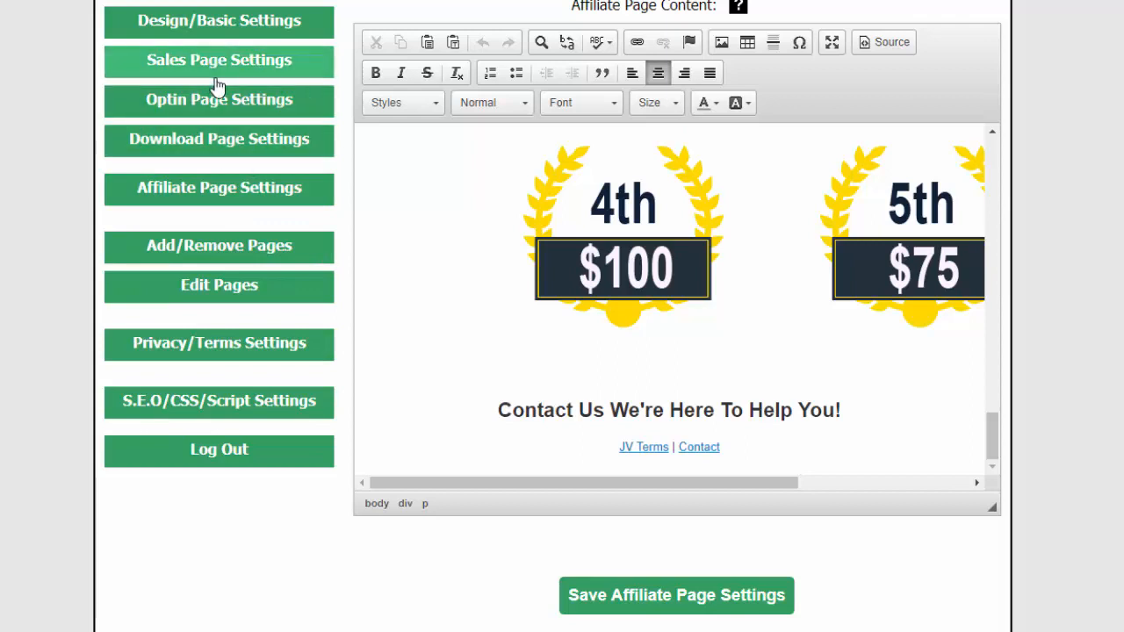
pyautogui.scroll(1, 53, 141)
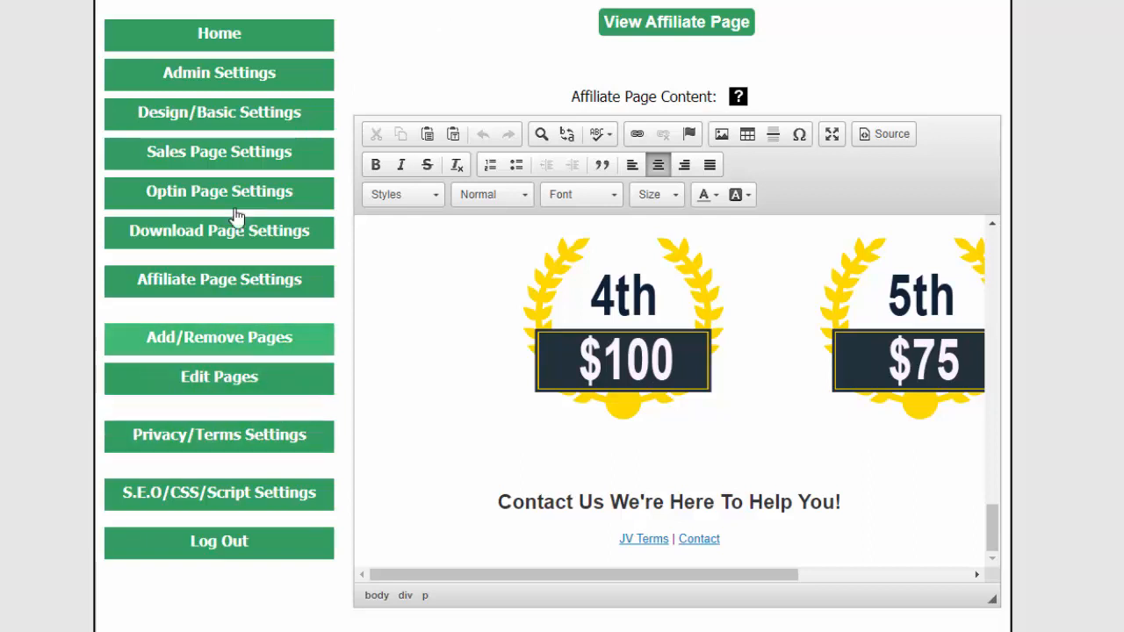
pyautogui.click(223, 437)
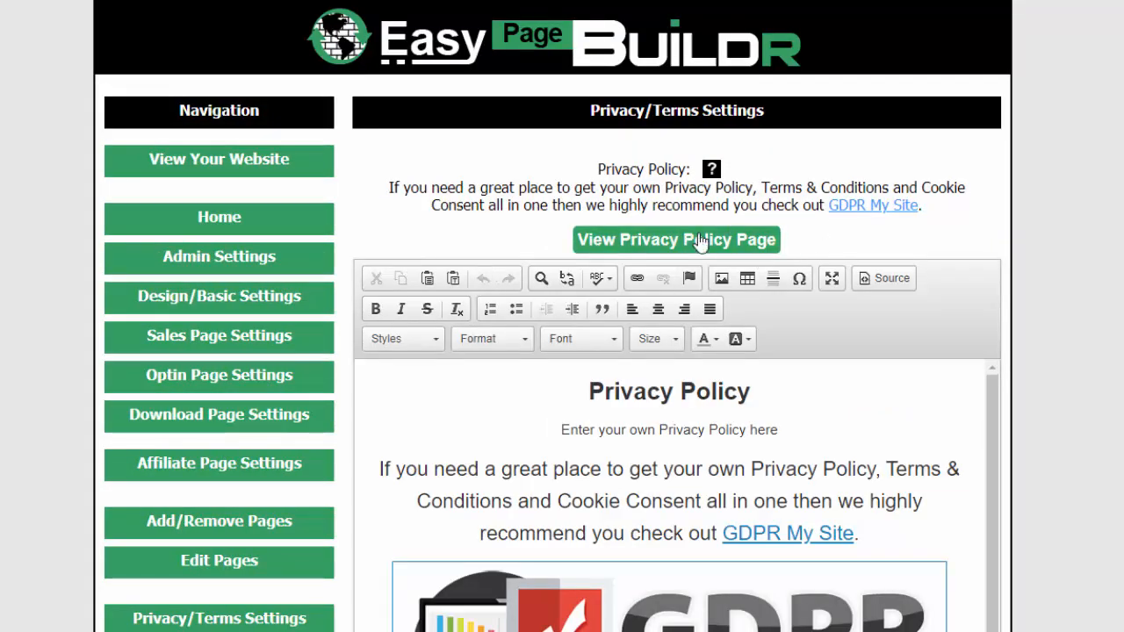
pyautogui.click(677, 242)
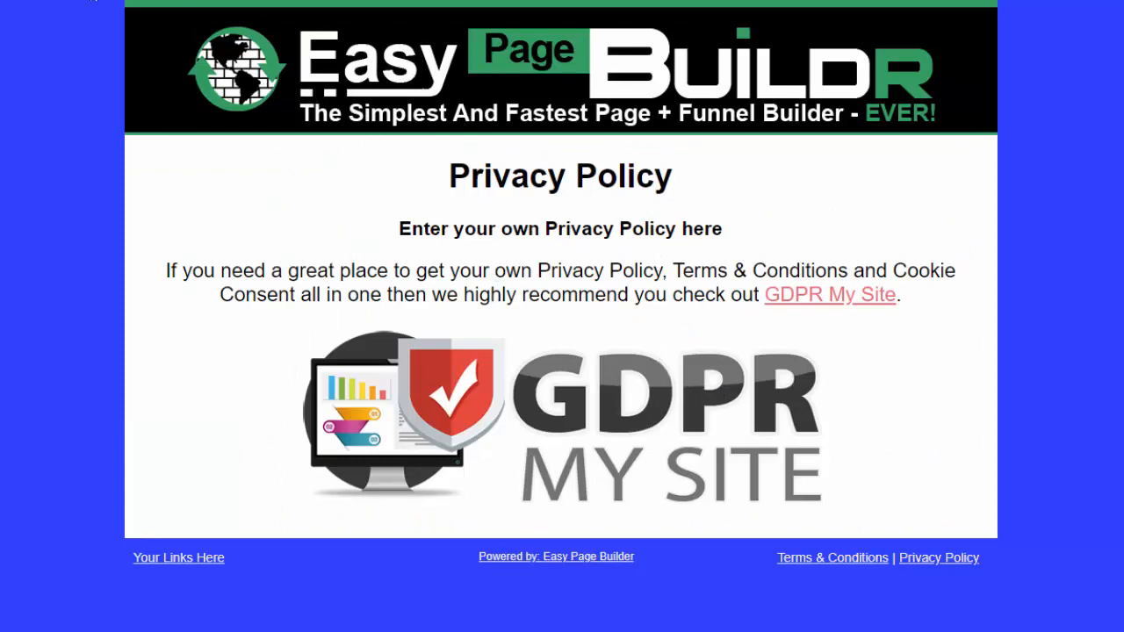
pyautogui.click(94, 1)
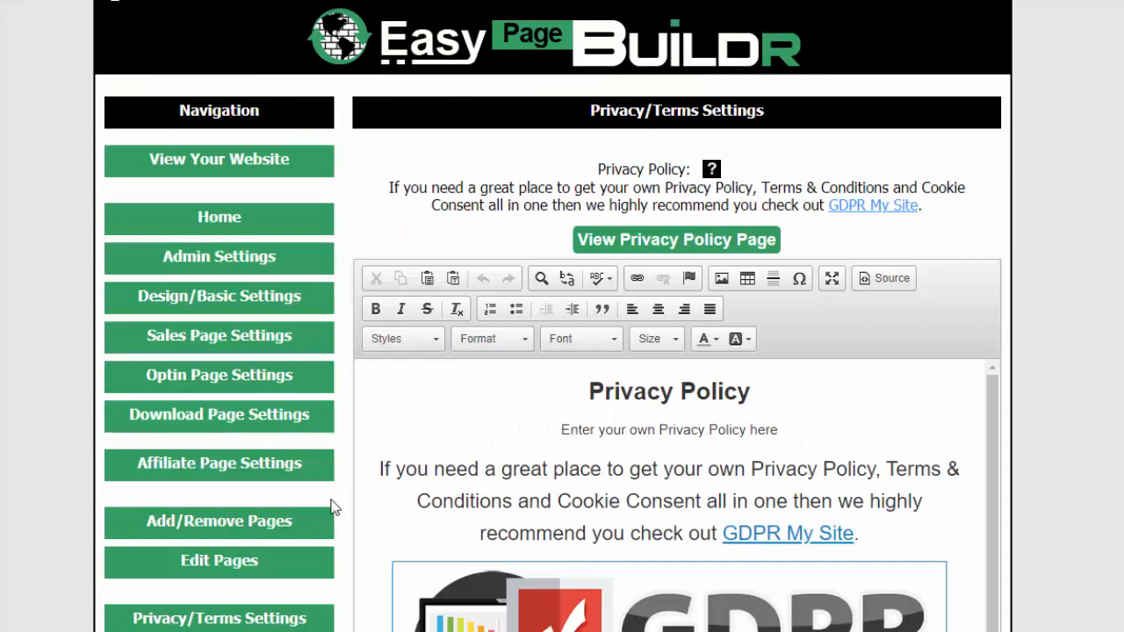
# Look over the Privacy Policy and Terms & Conditions content and the Display Privacy/Terms option
pyautogui.scroll(-6, 1063, 369)
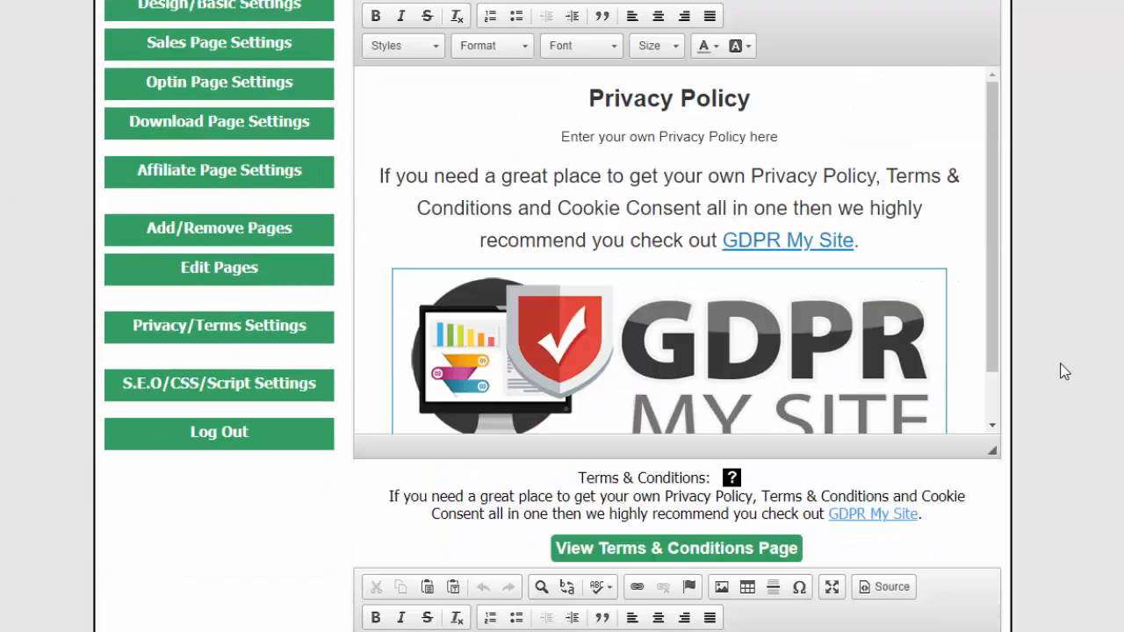
pyautogui.scroll(3, 1063, 371)
pyautogui.click(998, 267)
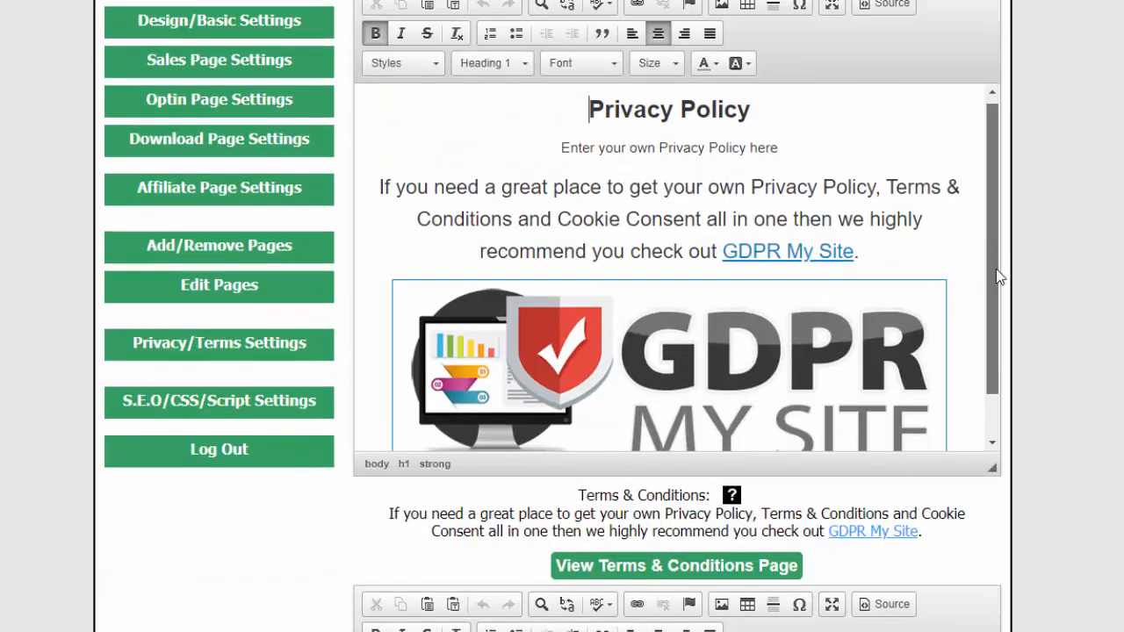
pyautogui.scroll(-1, 998, 273)
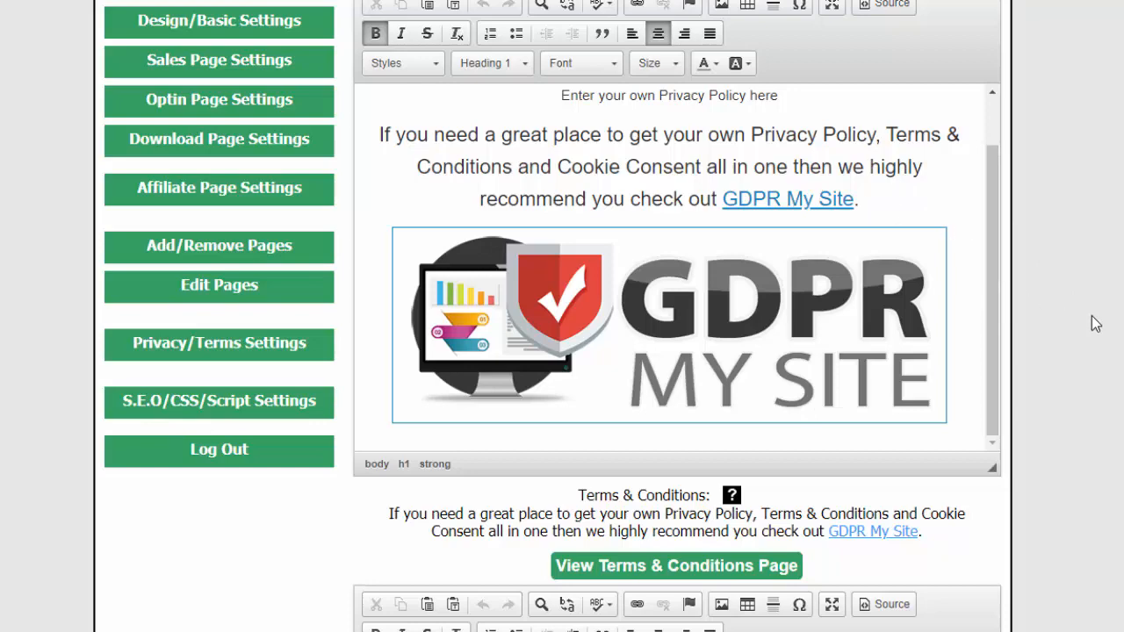
pyautogui.scroll(-4, 1089, 321)
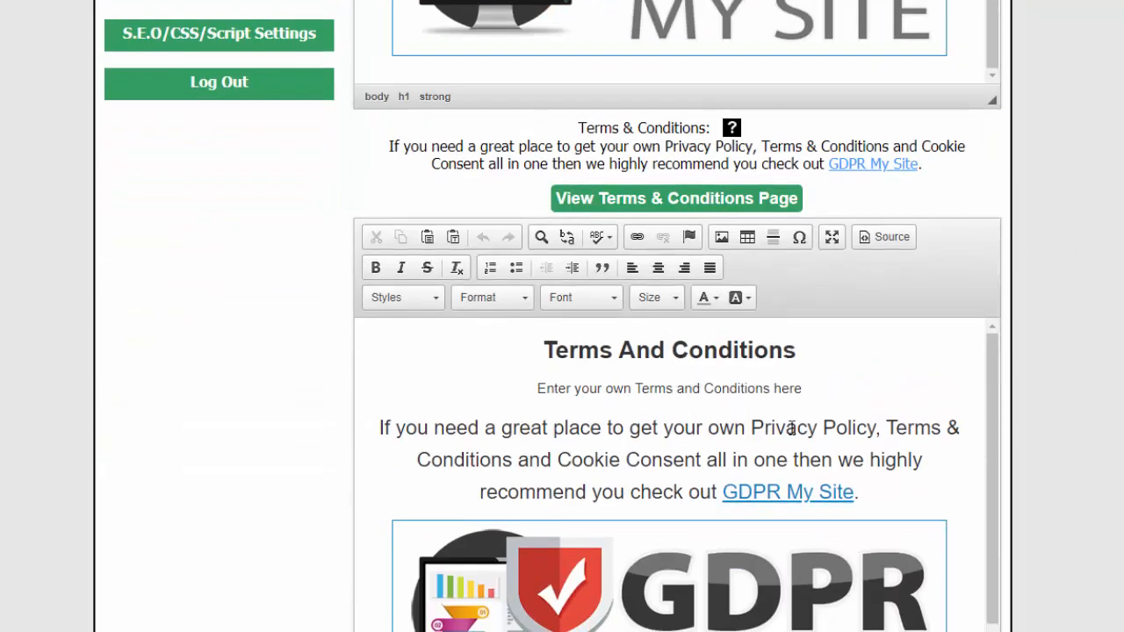
pyautogui.scroll(-3, 1098, 439)
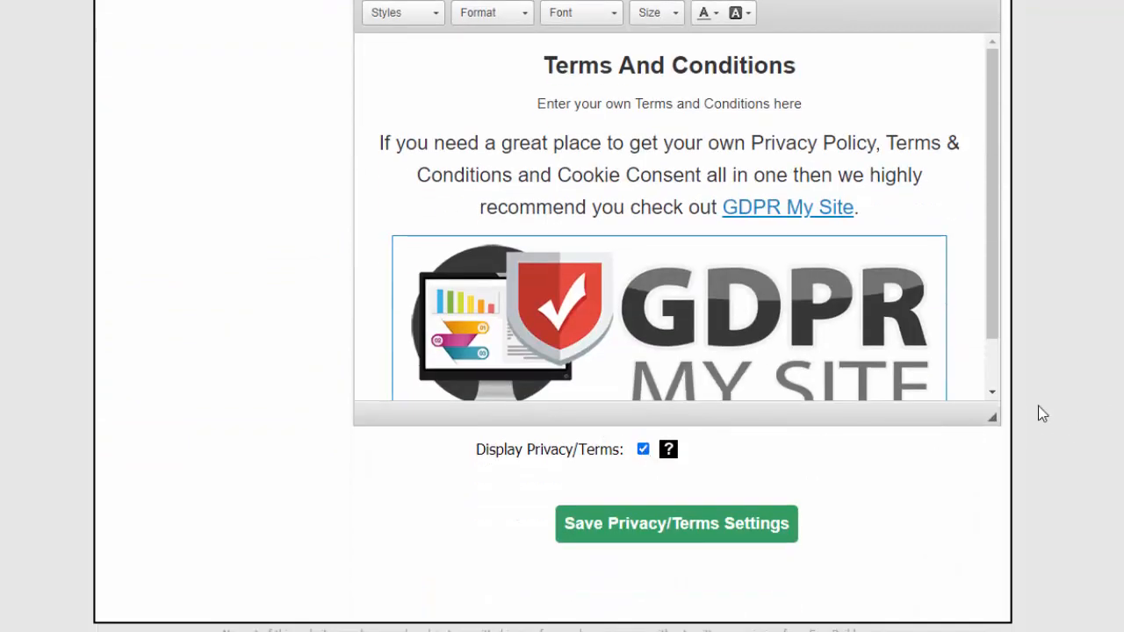
# Open the S.E.O/CSS/Script Settings and look over the page title, description, key words, custom CSS and head script fields
pyautogui.scroll(6, 1042, 414)
pyautogui.scroll(2, 1042, 414)
pyautogui.scroll(-2, 1042, 413)
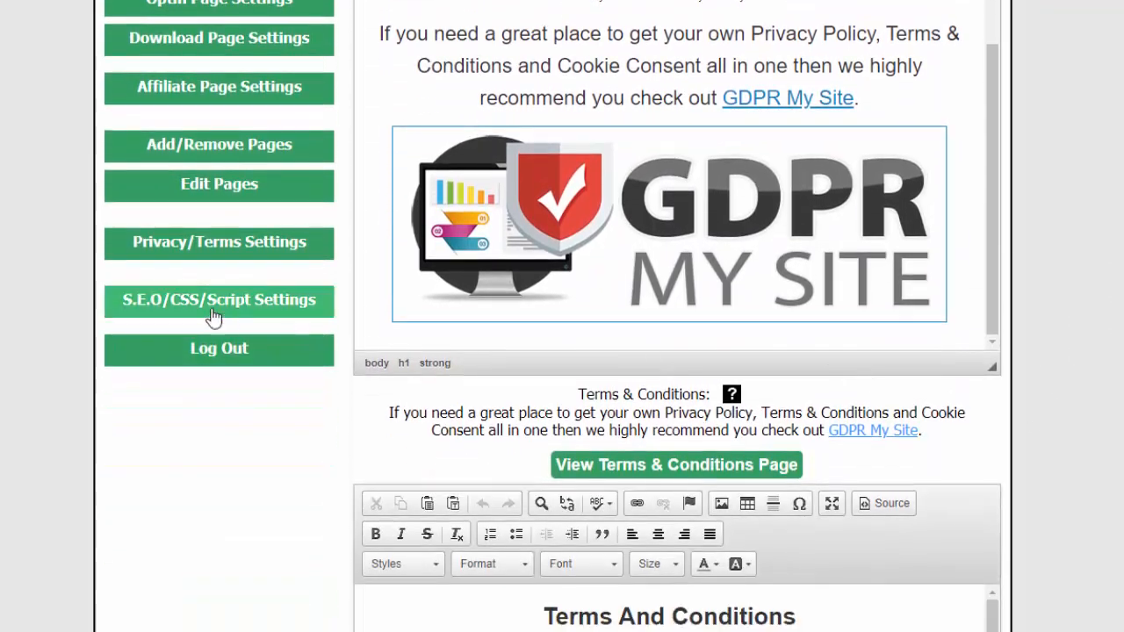
pyautogui.click(183, 305)
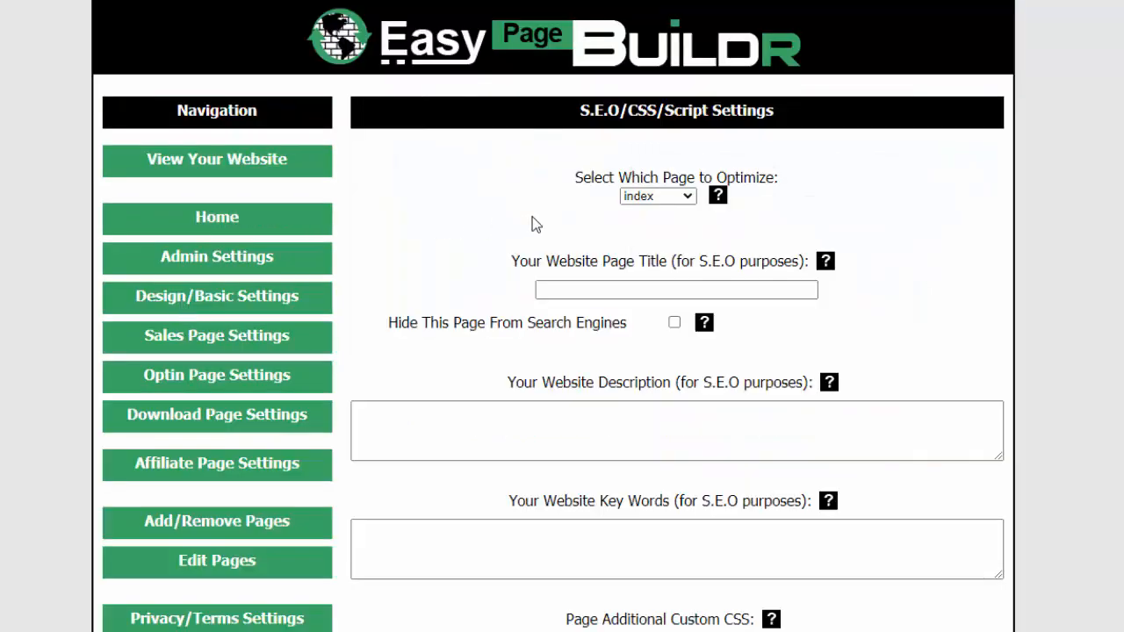
pyautogui.scroll(-3, 469, 536)
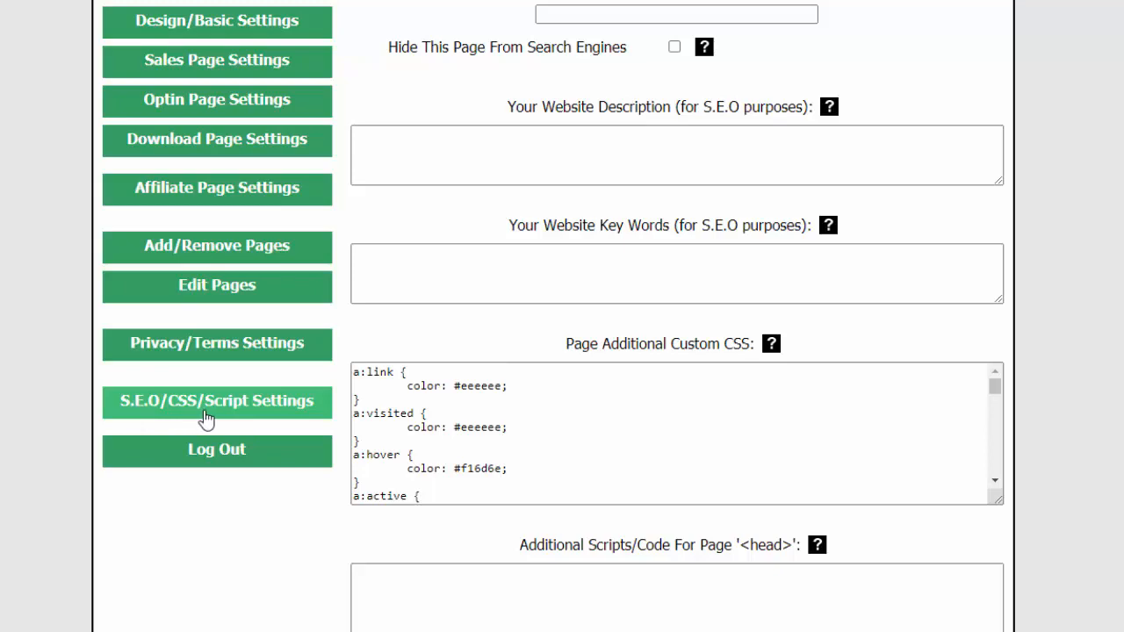
pyautogui.scroll(3, 537, 261)
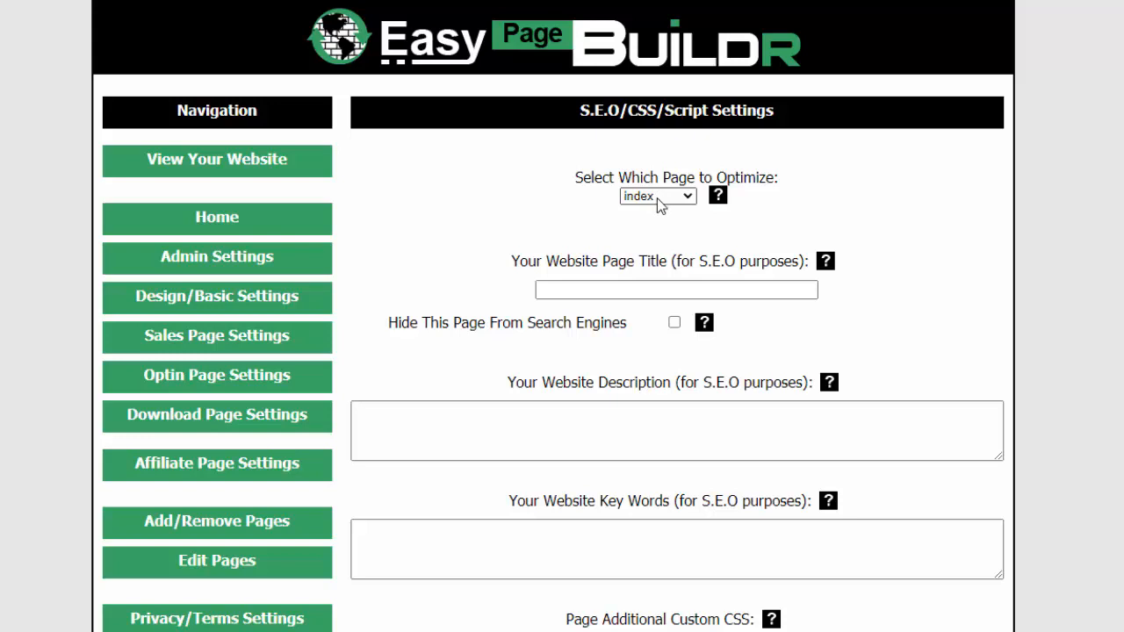
pyautogui.scroll(-1, 831, 236)
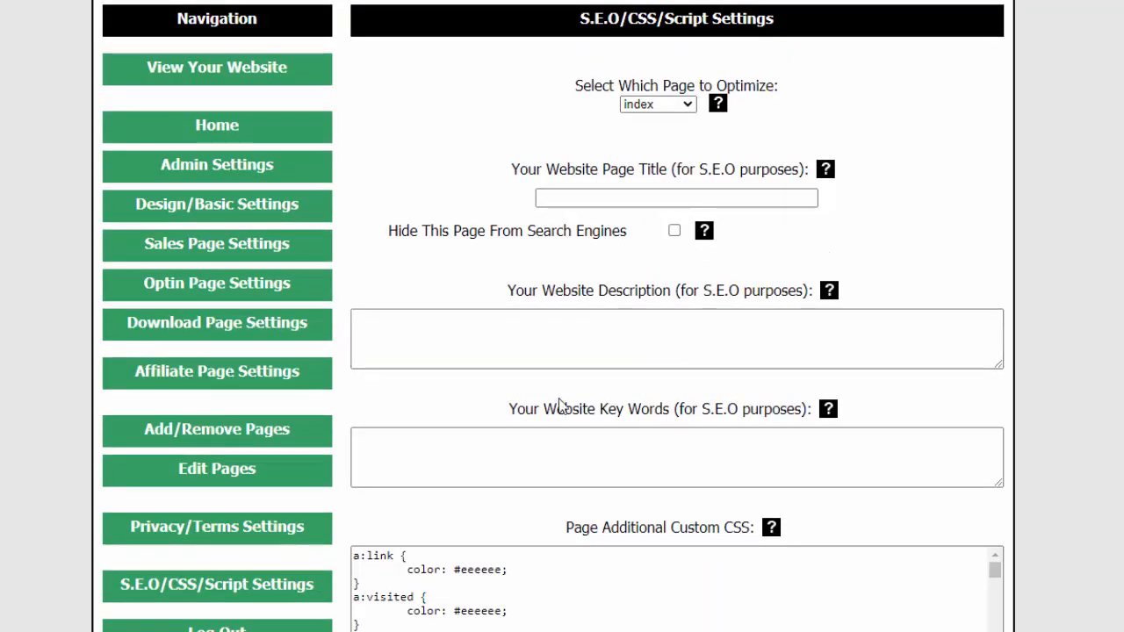
pyautogui.scroll(1, 817, 487)
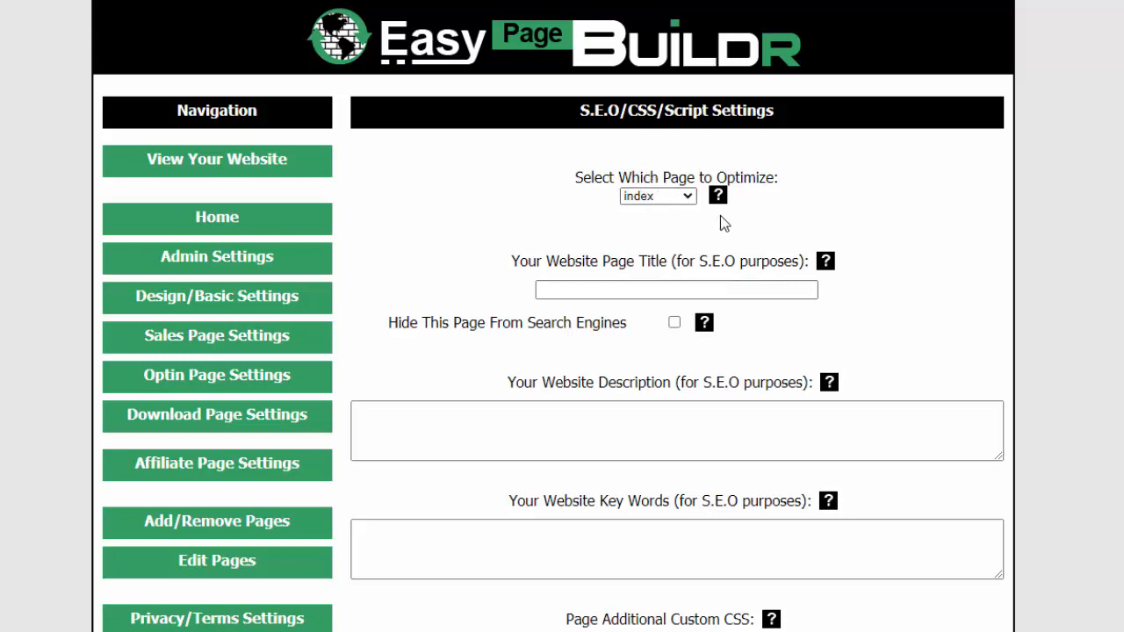
# Check which pages can be chosen for optimization, keep index selected, and review its S.E.O fields
pyautogui.click(653, 202)
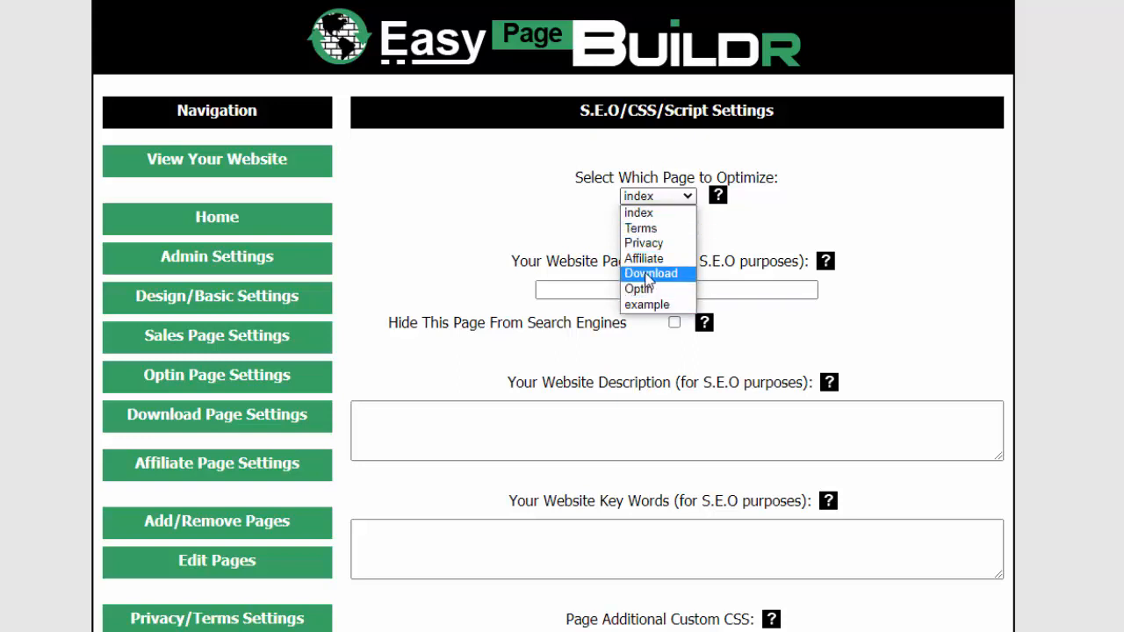
pyautogui.click(857, 172)
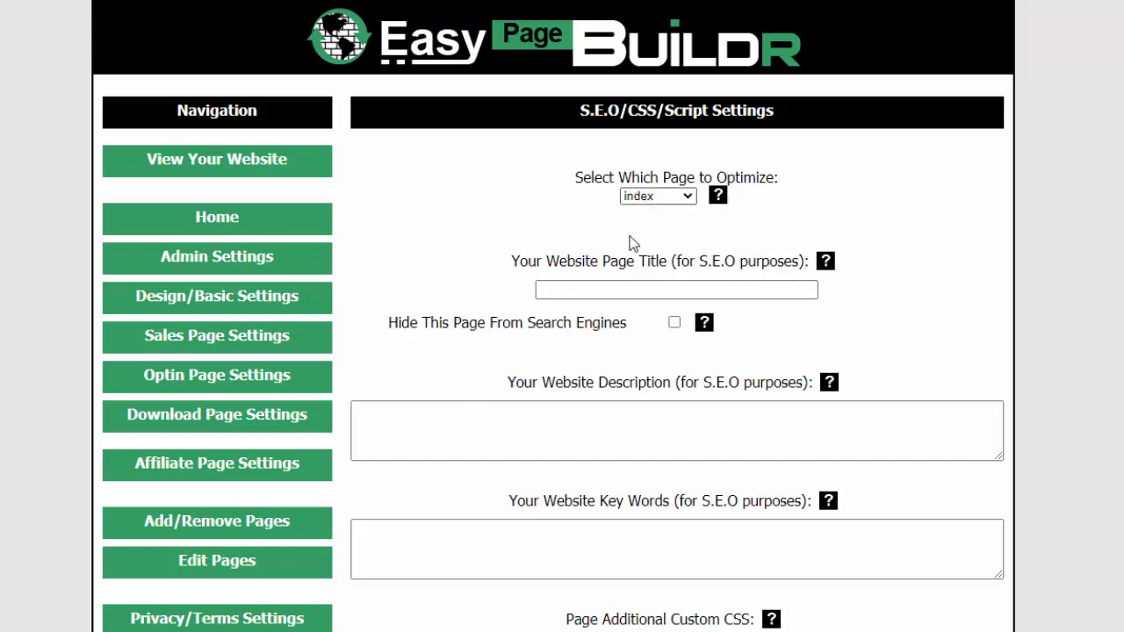
pyautogui.scroll(-2, 869, 273)
pyautogui.scroll(1, 875, 244)
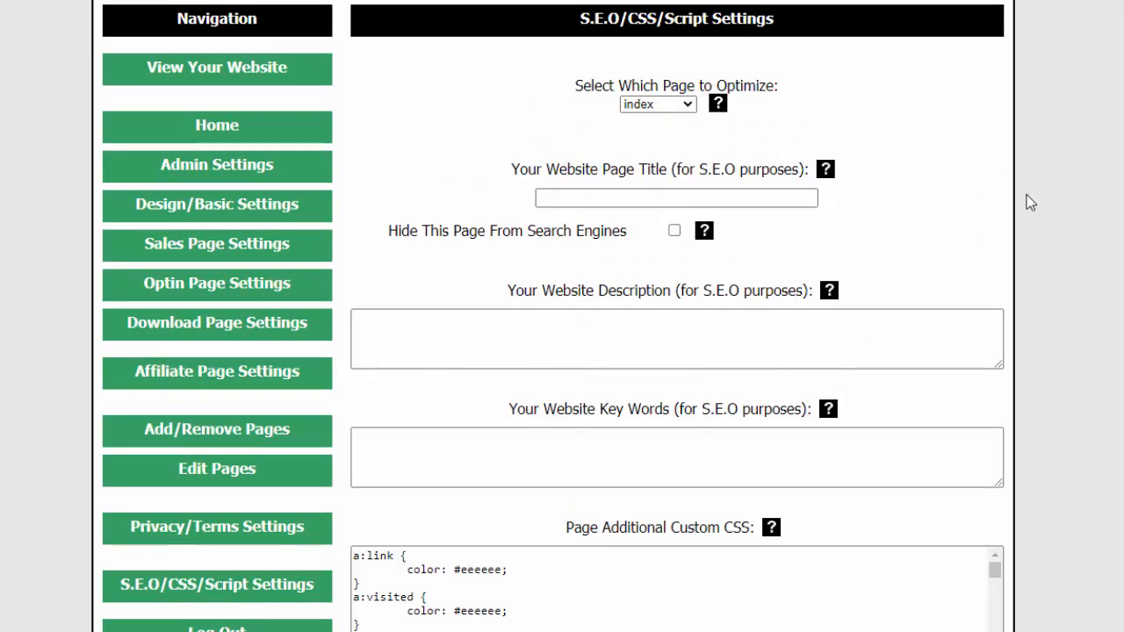
# Review the index page's additional custom CSS and its head and body script fields in the S.E.O/CSS/Script Settings
pyautogui.scroll(-1, 745, 155)
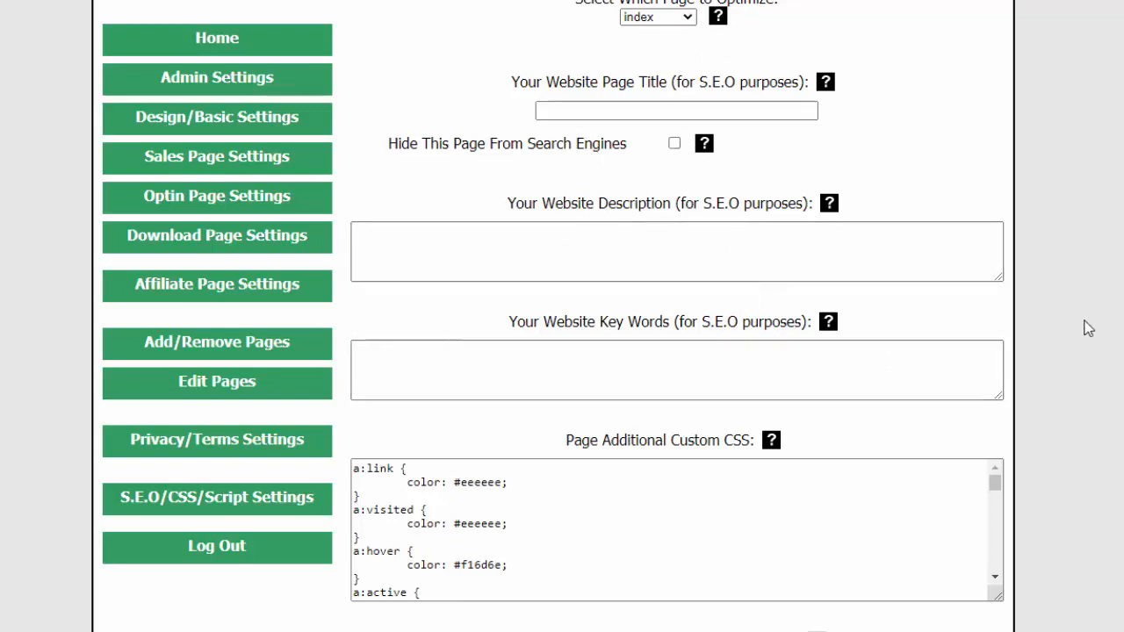
pyautogui.scroll(-3, 1081, 328)
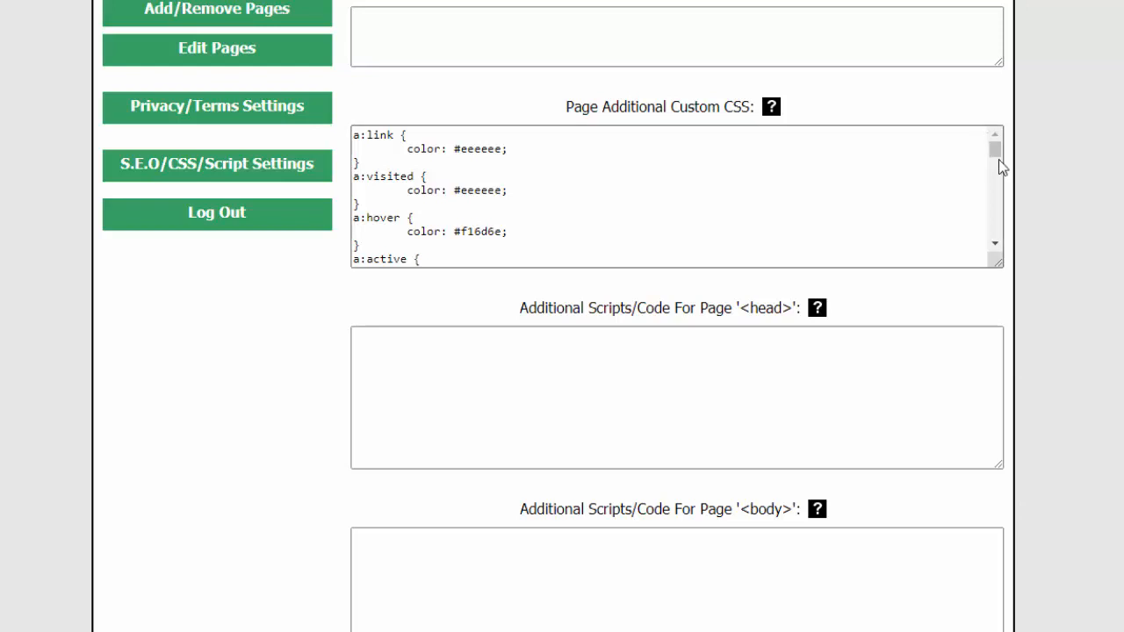
pyautogui.moveTo(995, 145)
pyautogui.mouseDown()
pyautogui.moveTo(1006, 238)
pyautogui.moveTo(1012, 132)
pyautogui.mouseUp()
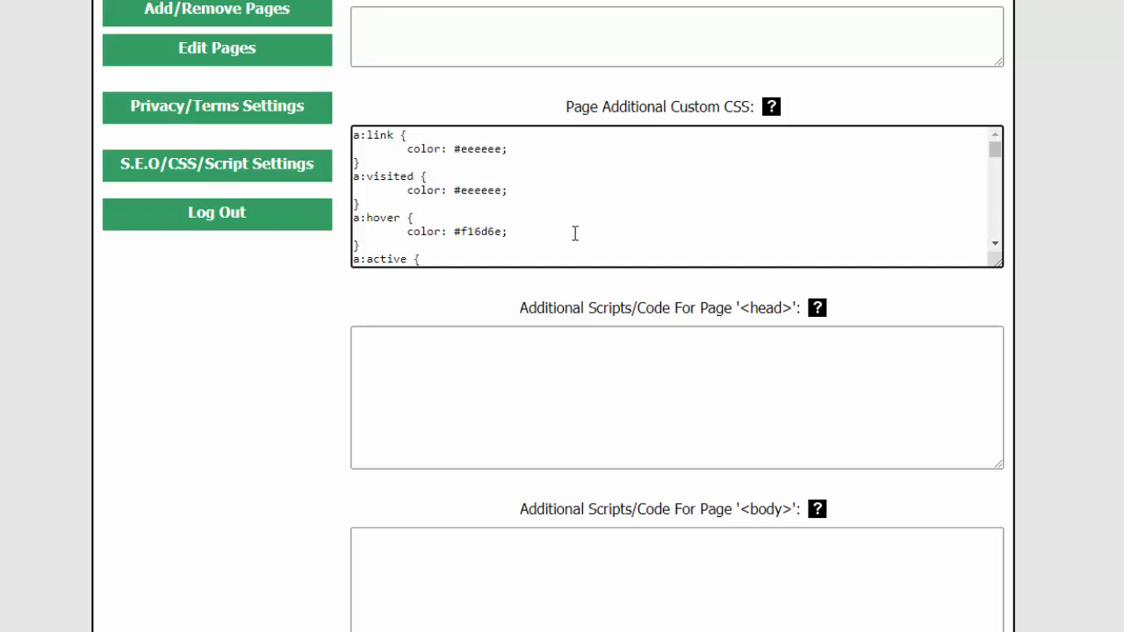
pyautogui.moveTo(996, 151)
pyautogui.mouseDown()
pyautogui.moveTo(1006, 182)
pyautogui.moveTo(1013, 143)
pyautogui.mouseUp()
pyautogui.scroll(-2, 1081, 310)
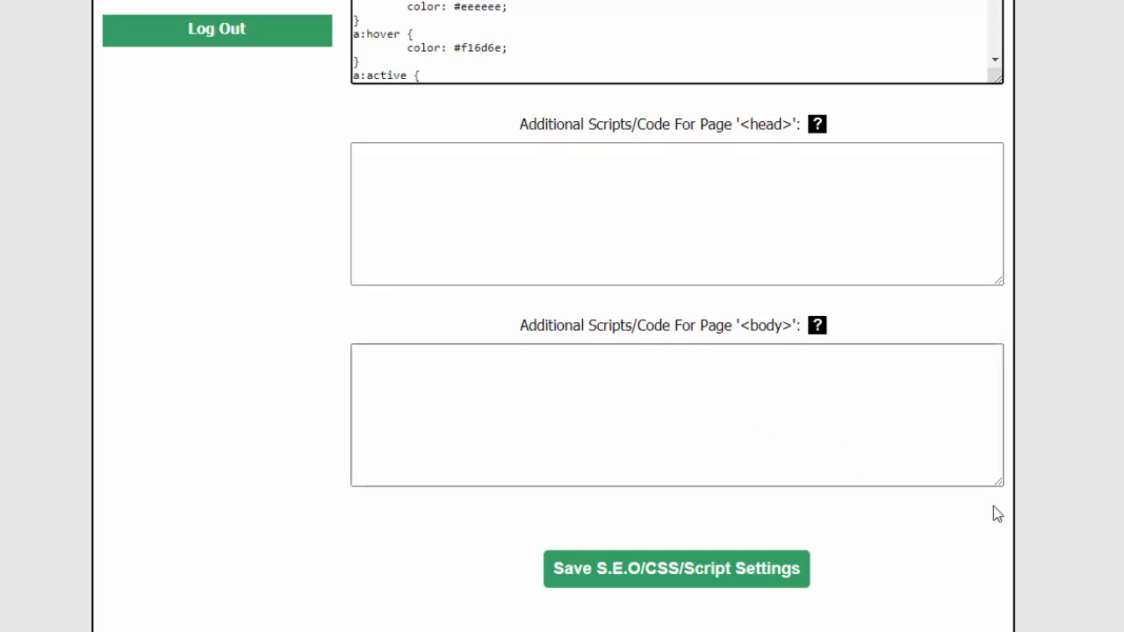
pyautogui.scroll(8, 1105, 162)
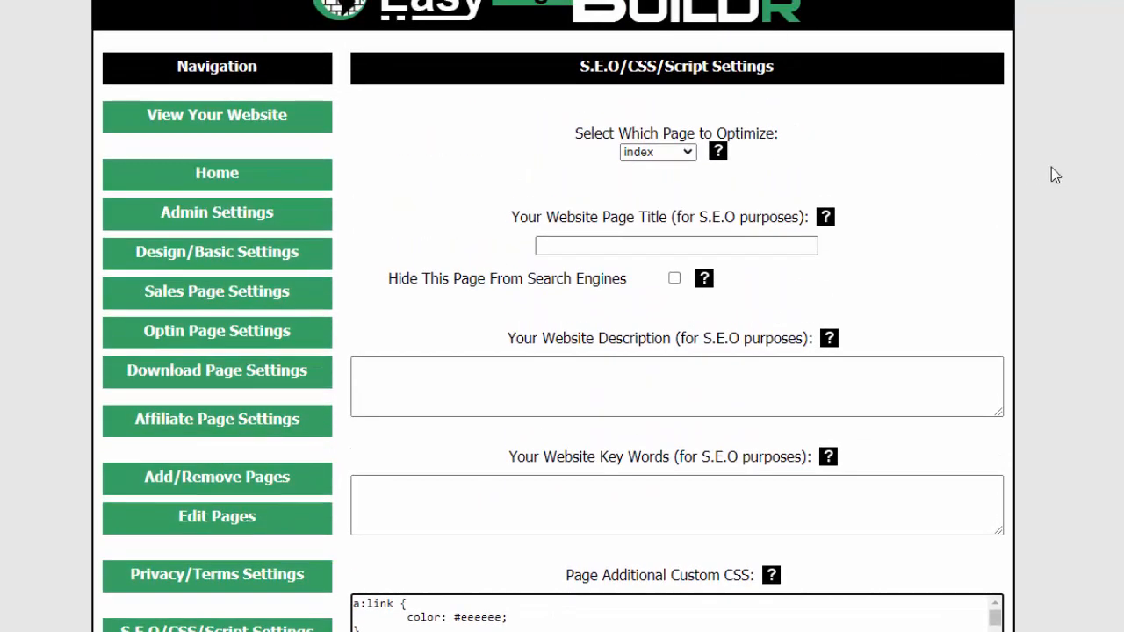
pyautogui.scroll(1, 1058, 172)
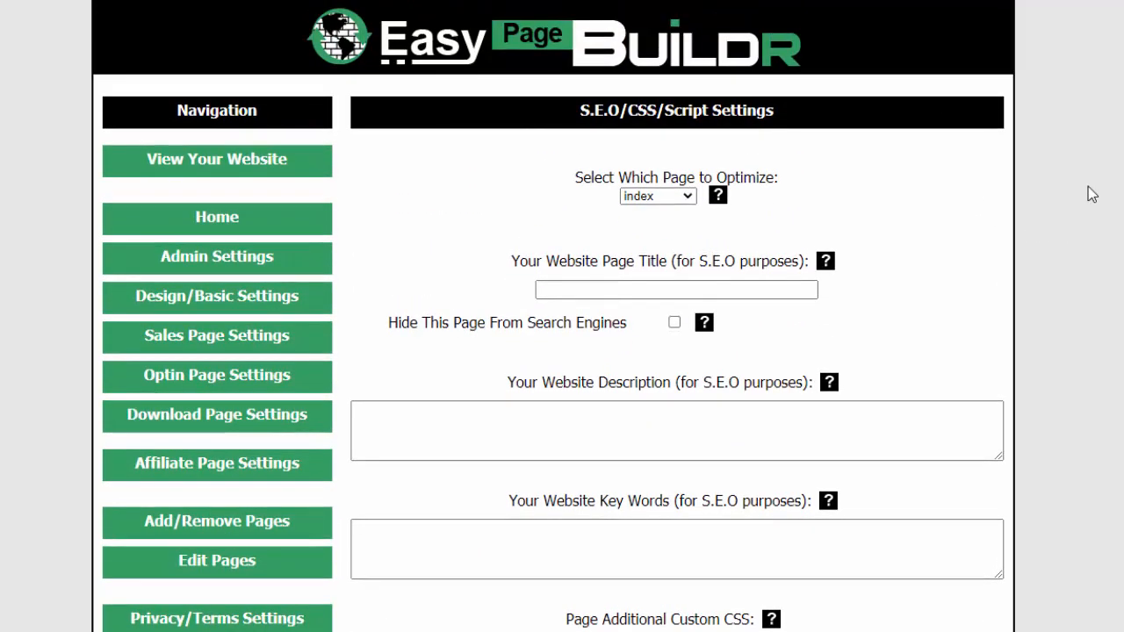